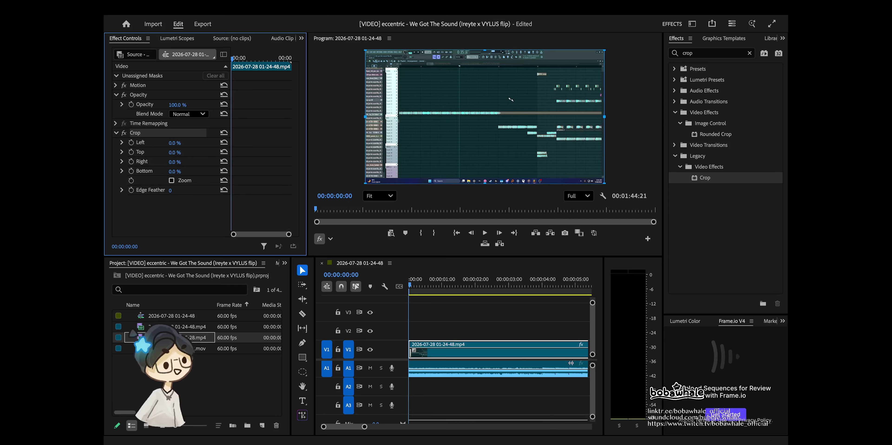
# - Crop 5% off the bottom of the screen-recording clip to cut away the taskbar
pyautogui.moveTo(366, 116)
pyautogui.mouseDown()
pyautogui.moveTo(497, 116)
pyautogui.moveTo(364, 116)
pyautogui.mouseUp()
pyautogui.moveTo(484, 183); pyautogui.dragTo(484, 180)
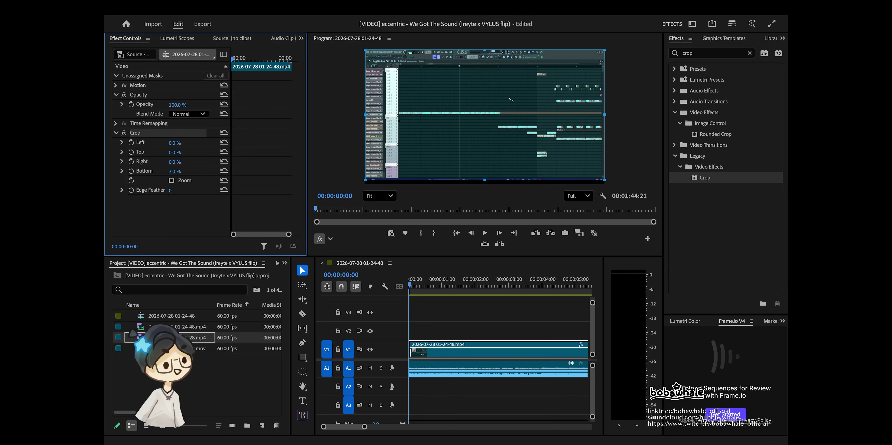
pyautogui.moveTo(176, 171); pyautogui.dragTo(181, 171)
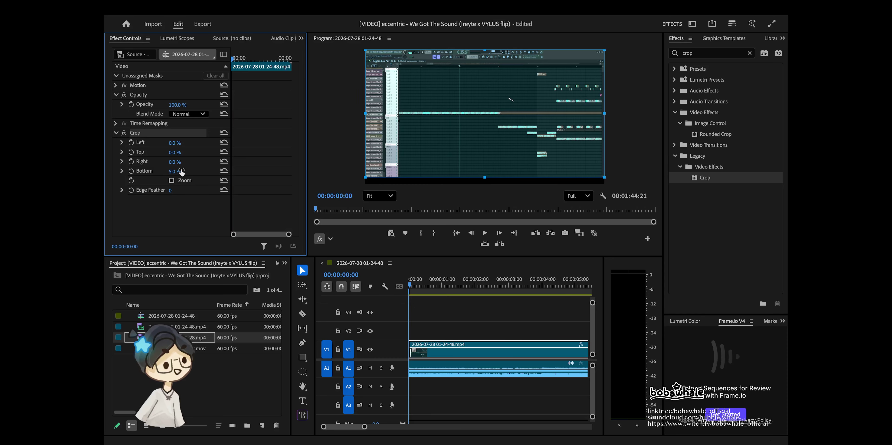
pyautogui.click(343, 171)
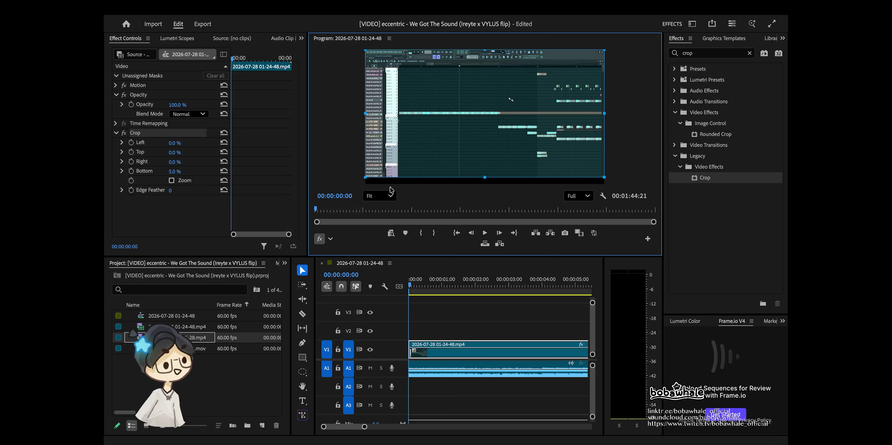
# - Shift the cropped clip slightly downward with its Motion controls so the picture sits vertically centred in the frame
pyautogui.click(454, 108)
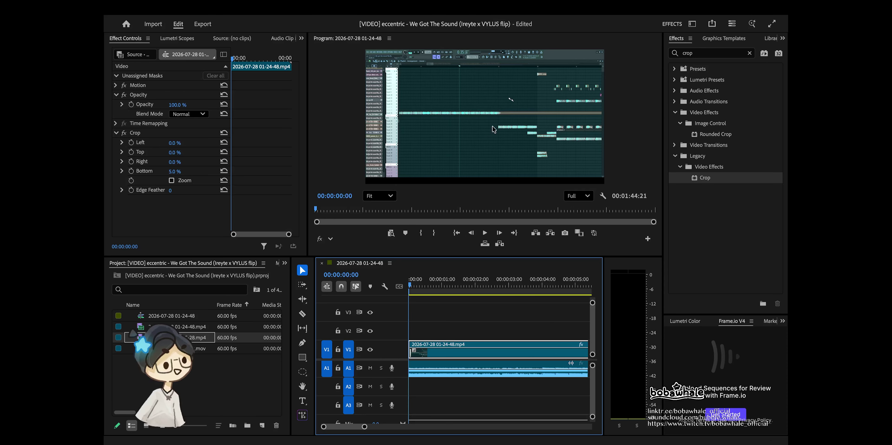
pyautogui.click(553, 138)
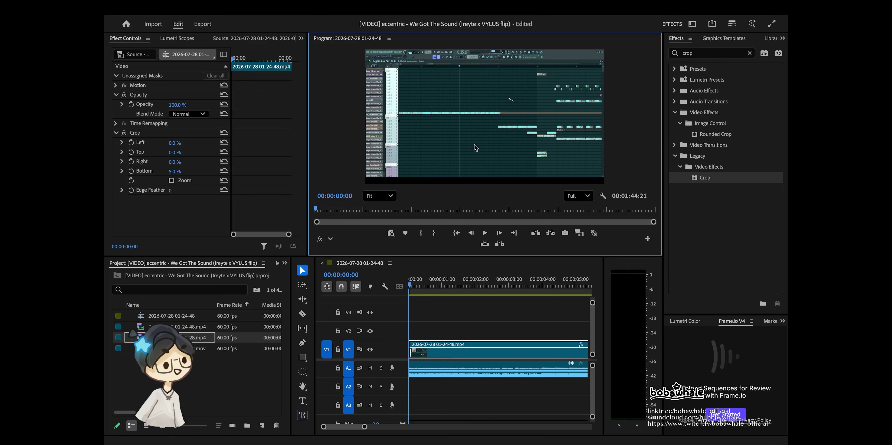
pyautogui.doubleClick(374, 151)
pyautogui.click(158, 76)
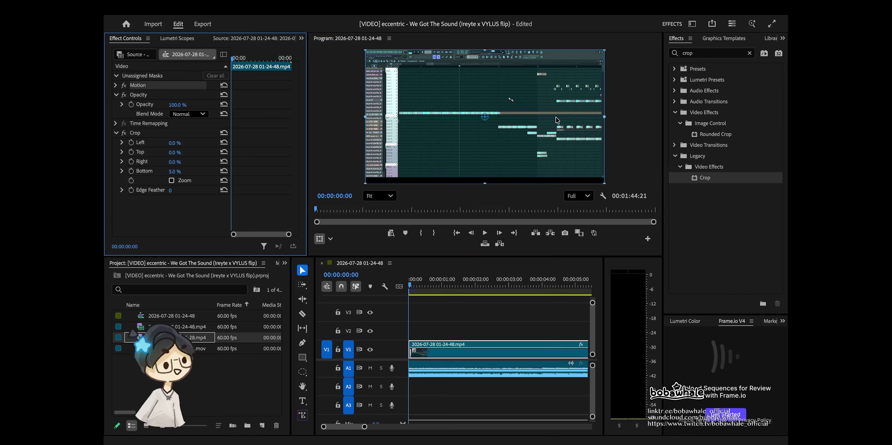
pyautogui.click(558, 109)
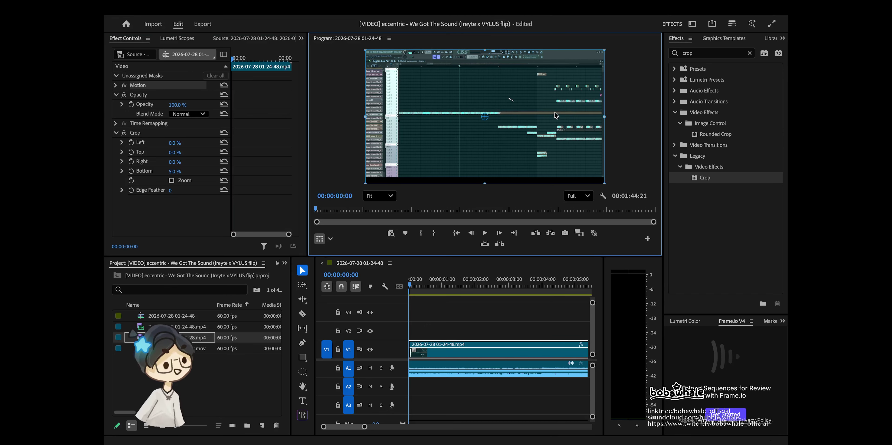
pyautogui.moveTo(554, 111); pyautogui.dragTo(554, 115)
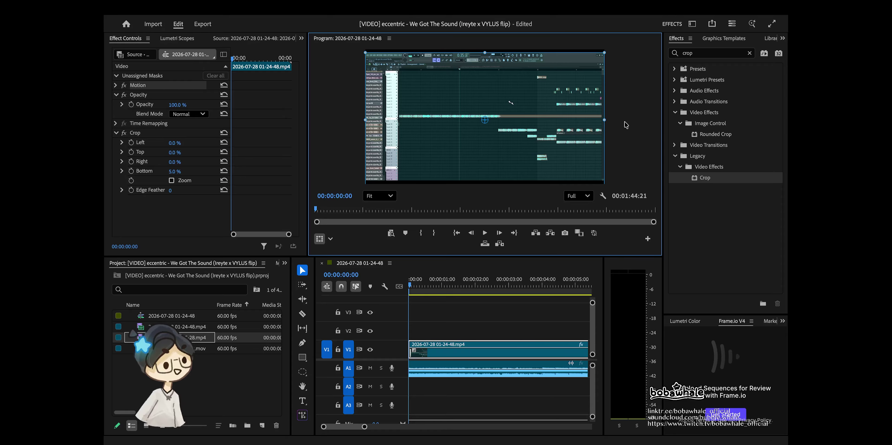
pyautogui.click(499, 349)
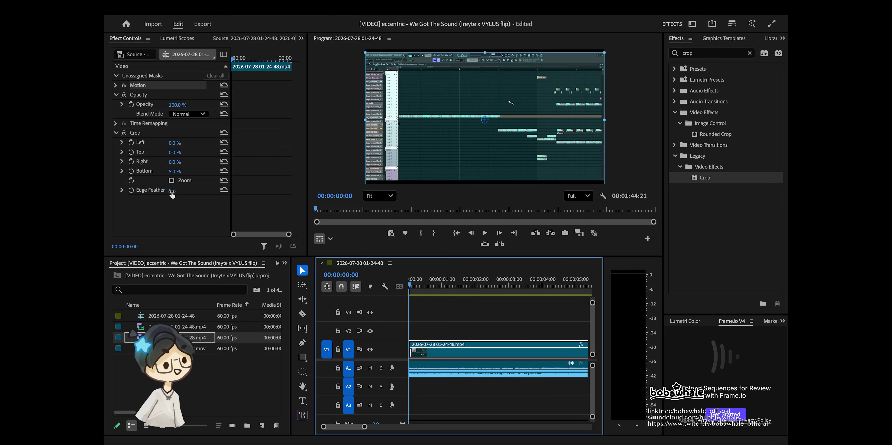
# - Soften the crop with an edge feather of 24, and set the top crop to 1% and the bottom crop to 6%
pyautogui.moveTo(172, 194); pyautogui.dragTo(181, 193)
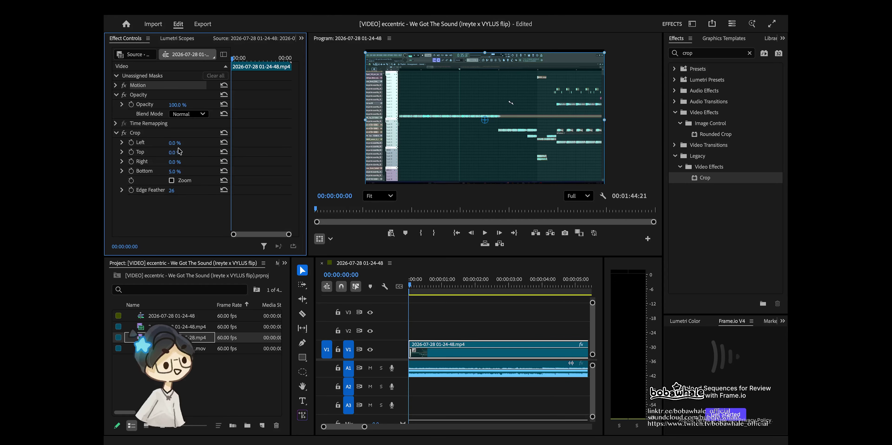
pyautogui.moveTo(175, 153); pyautogui.dragTo(177, 152)
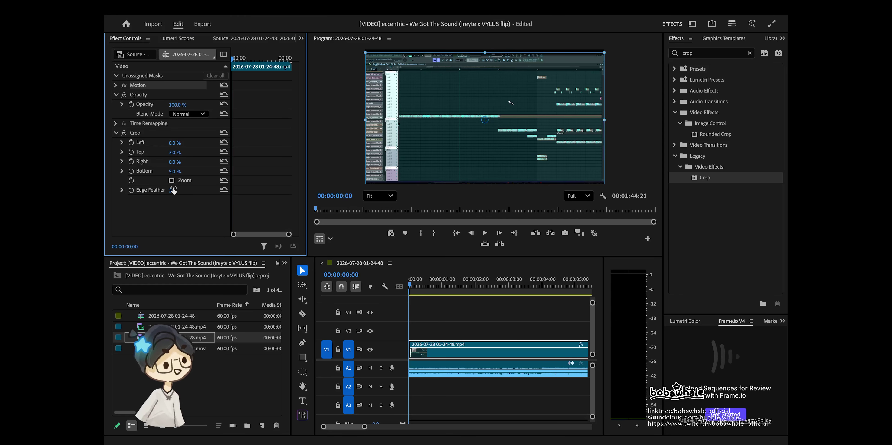
pyautogui.moveTo(181, 192); pyautogui.dragTo(178, 192)
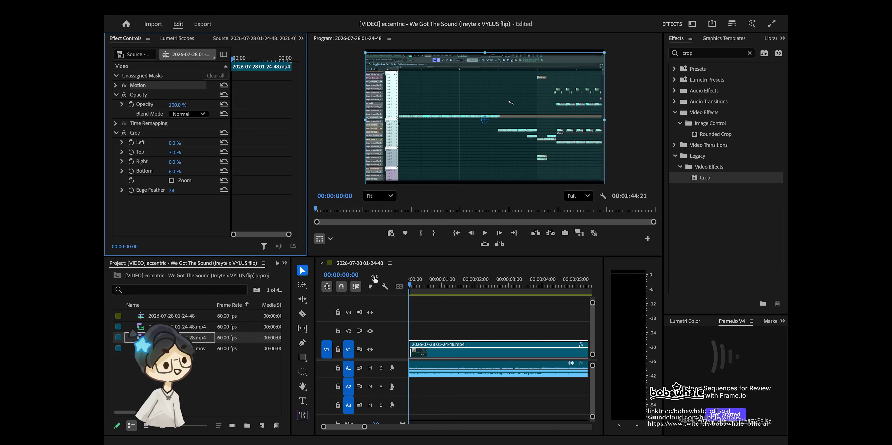
pyautogui.click(567, 167)
pyautogui.moveTo(174, 152); pyautogui.dragTo(169, 152)
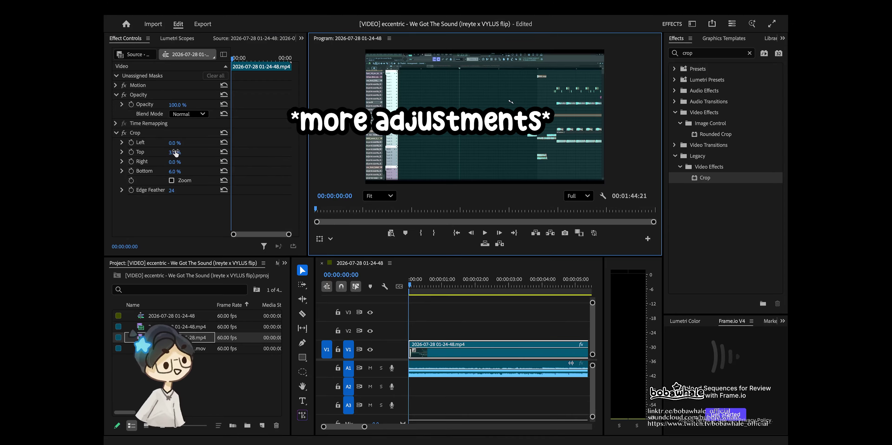
pyautogui.click(137, 84)
pyautogui.press('z')
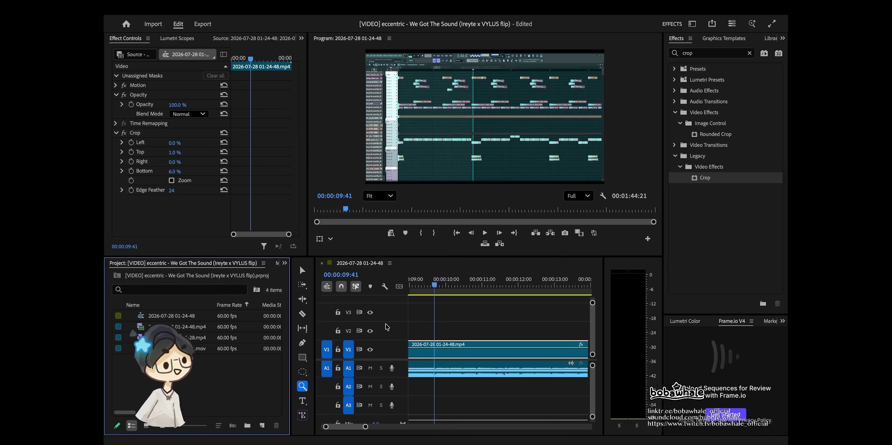
# - Create a 1920 x 1080 black video at 60 fps and place it on track V2 at the start of the sequence
pyautogui.click(262, 424)
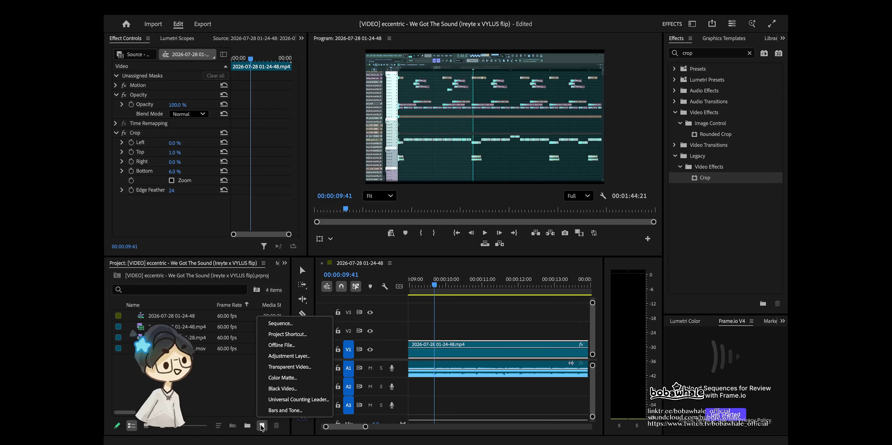
pyautogui.click(261, 424)
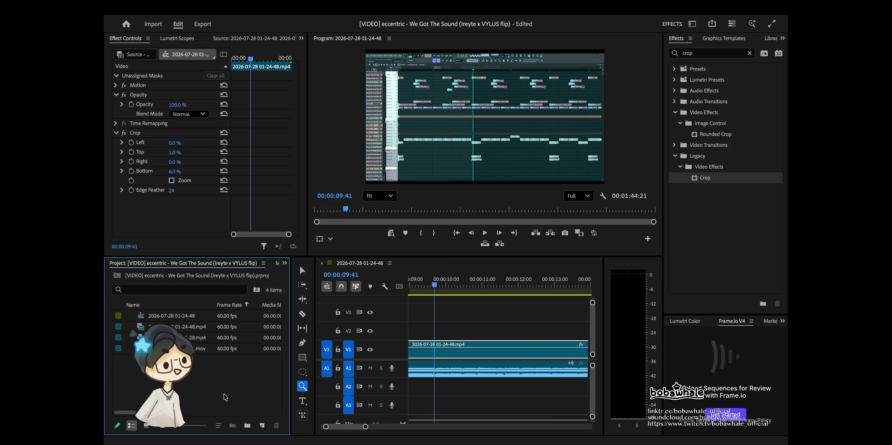
pyautogui.click(262, 425)
pyautogui.click(290, 387)
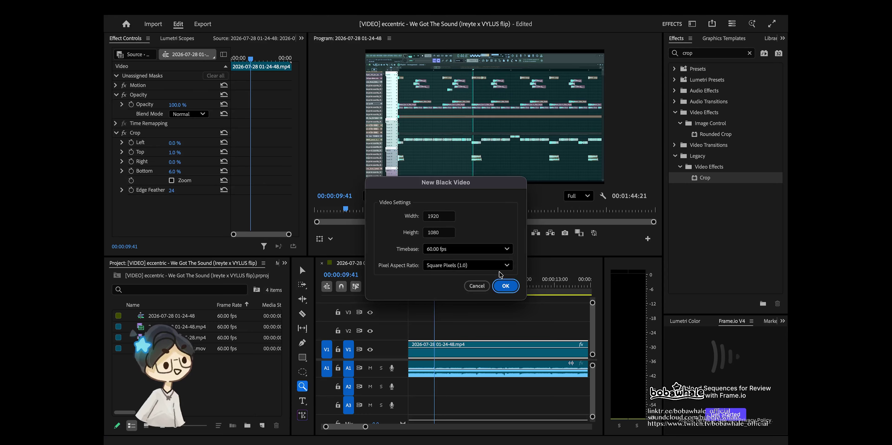
pyautogui.click(505, 284)
pyautogui.moveTo(161, 315); pyautogui.dragTo(438, 331)
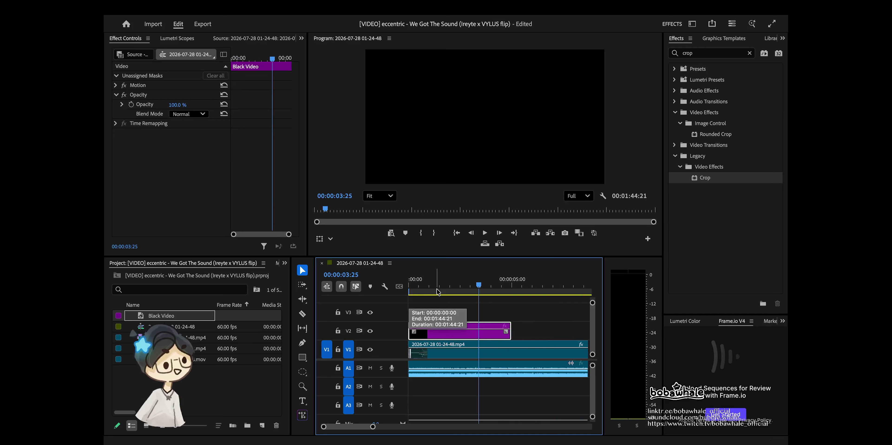
# - Draw a large circular mask on the Black Video clip with the Ellipse Mask tool and centre it in the frame
pyautogui.click(303, 373)
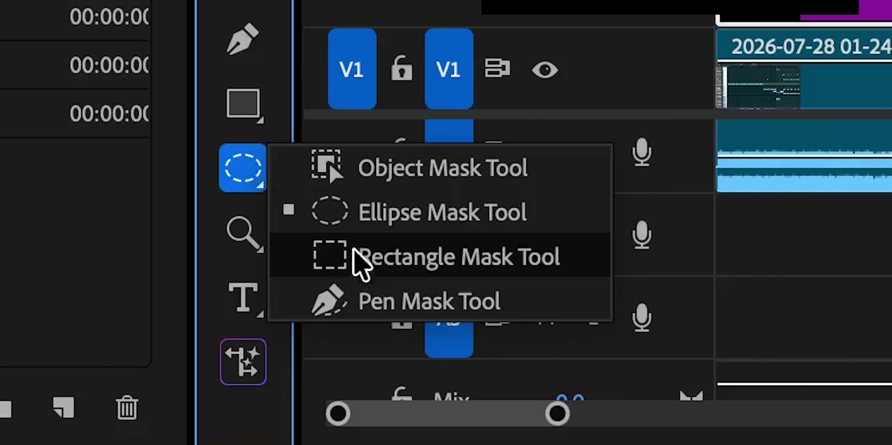
pyautogui.click(358, 224)
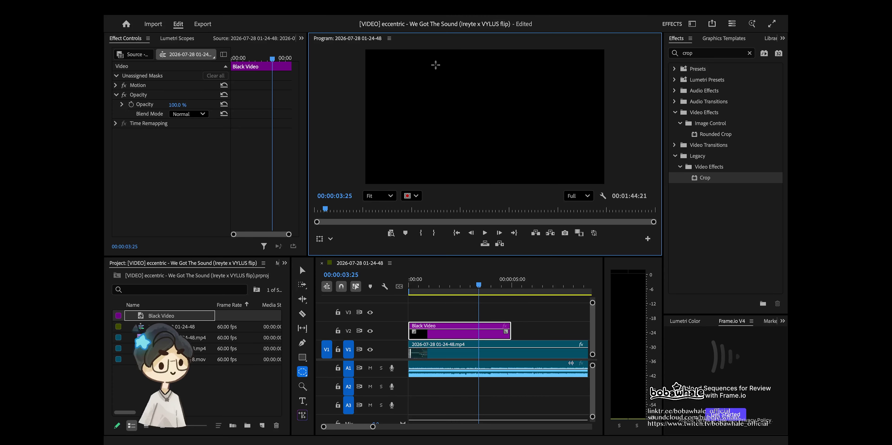
pyautogui.moveTo(435, 64); pyautogui.dragTo(540, 170)
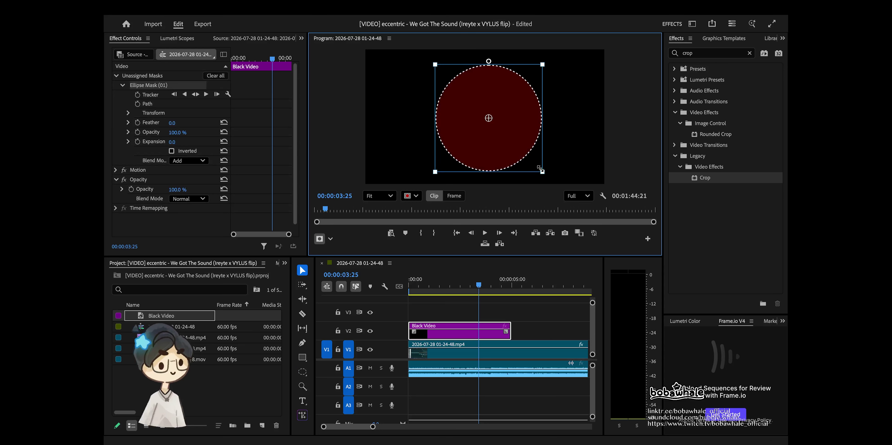
pyautogui.moveTo(504, 131); pyautogui.dragTo(499, 130)
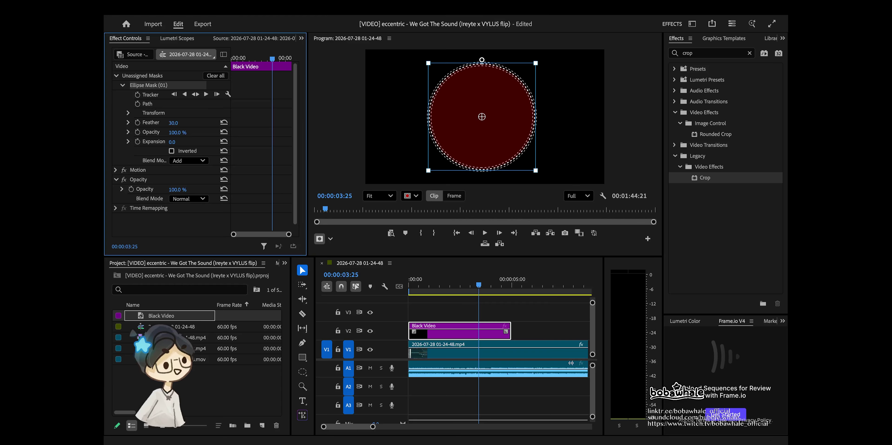
# - Set the ellipse mask's feather to 427 and stretch it into a wide oval that nearly fills the frame
pyautogui.moveTo(199, 256); pyautogui.dragTo(312, 256)
pyautogui.moveTo(131, 197); pyautogui.dragTo(143, 195)
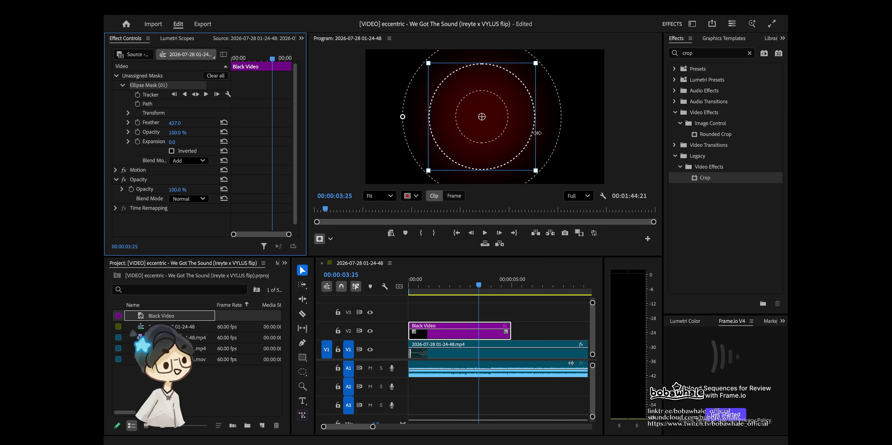
pyautogui.moveTo(537, 132); pyautogui.dragTo(590, 133)
pyautogui.moveTo(500, 66); pyautogui.dragTo(499, 45)
pyautogui.moveTo(502, 100)
pyautogui.mouseDown()
pyautogui.moveTo(514, 102)
pyautogui.moveTo(505, 101)
pyautogui.mouseUp()
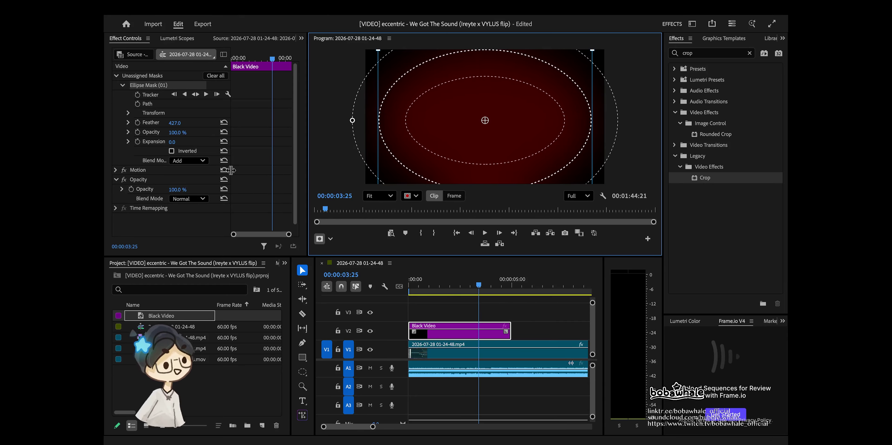
# - Assign the ellipse mask to the Black Video clip's Opacity effect and invert it to form a vignette
pyautogui.click(442, 331)
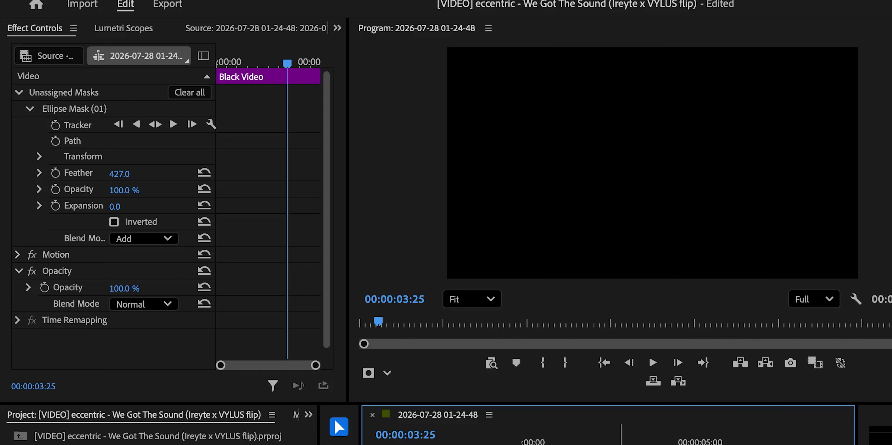
pyautogui.click(162, 86)
pyautogui.moveTo(102, 111); pyautogui.dragTo(104, 290)
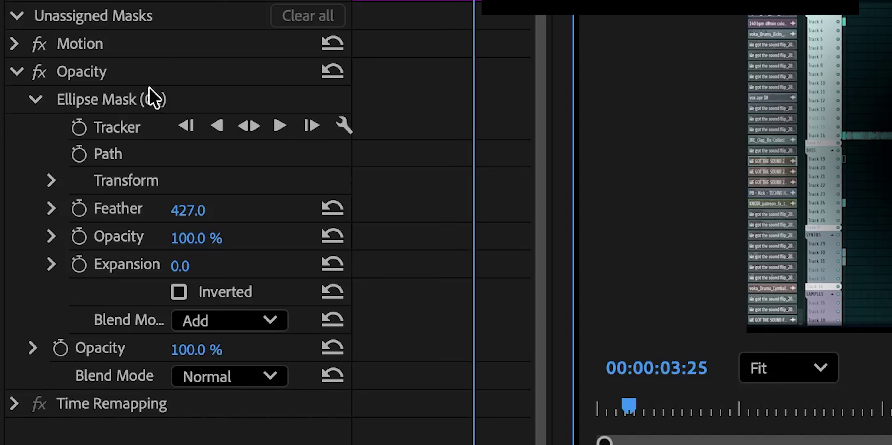
pyautogui.click(162, 104)
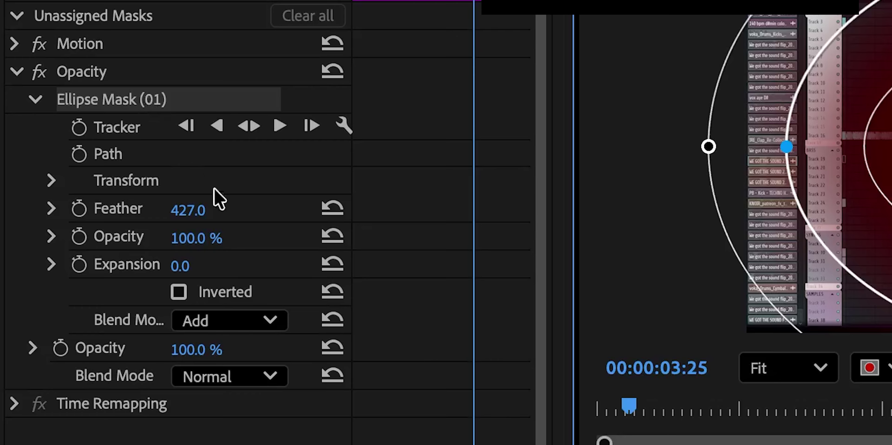
pyautogui.click(176, 293)
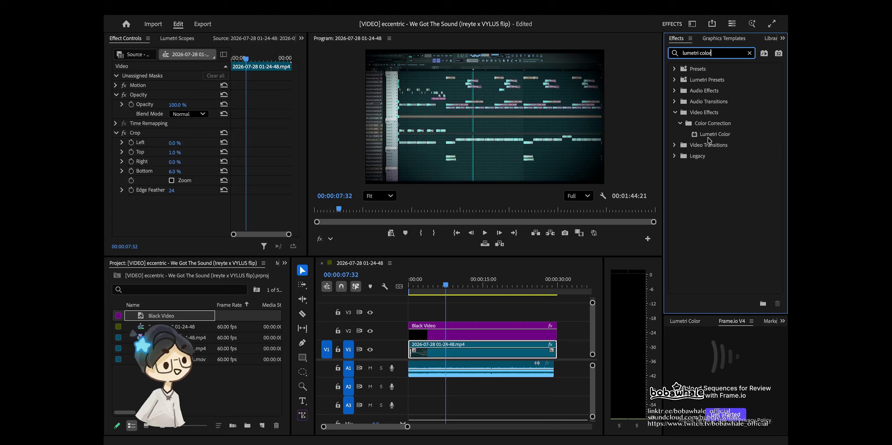
# - Apply the Lumetri Color effect to the screen-recording clip on track V1
pyautogui.click(709, 138)
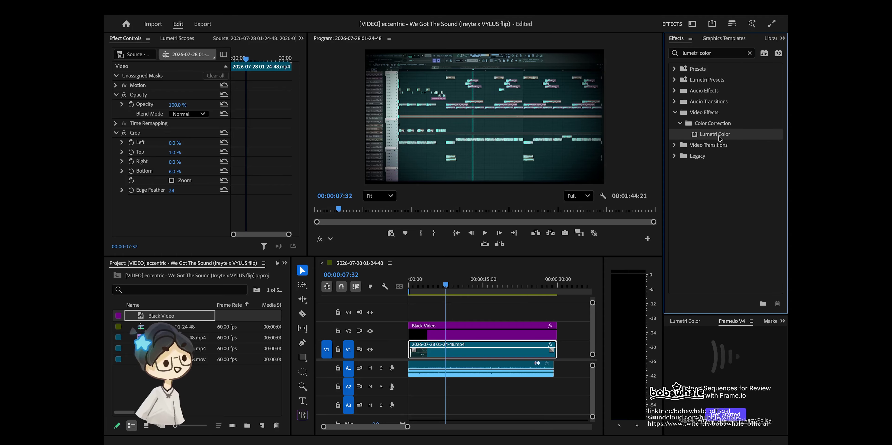
pyautogui.moveTo(632, 214); pyautogui.dragTo(468, 351)
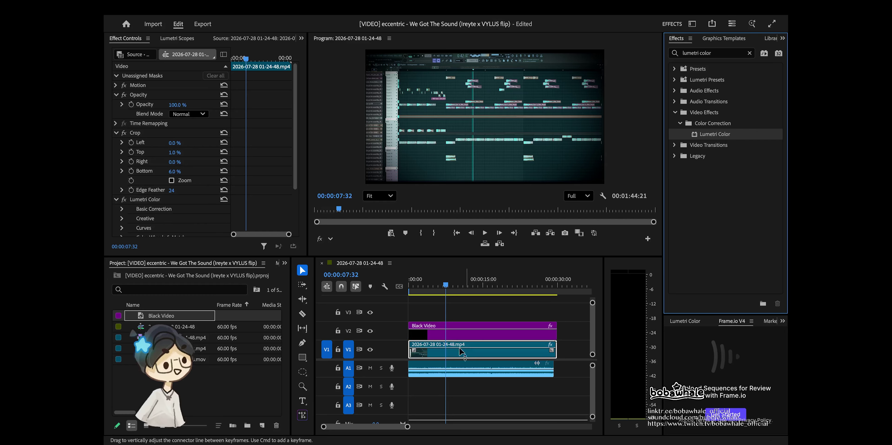
# - In Lumetri's RGB Curves, lift the blue curve's highlights, anchor its shadows, and slightly lift the green curve's highlights
pyautogui.scroll(-5, 225, 192)
pyautogui.click(149, 175)
pyautogui.click(119, 176)
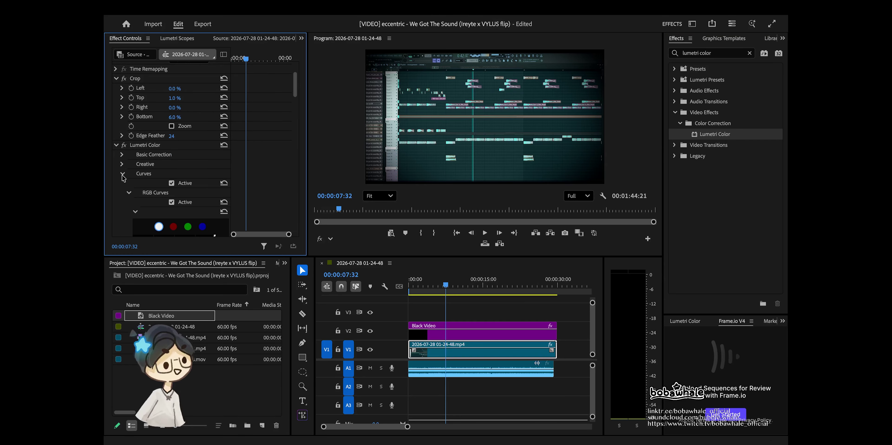
pyautogui.scroll(-2, 173, 155)
pyautogui.click(203, 120)
pyautogui.scroll(-1, 205, 122)
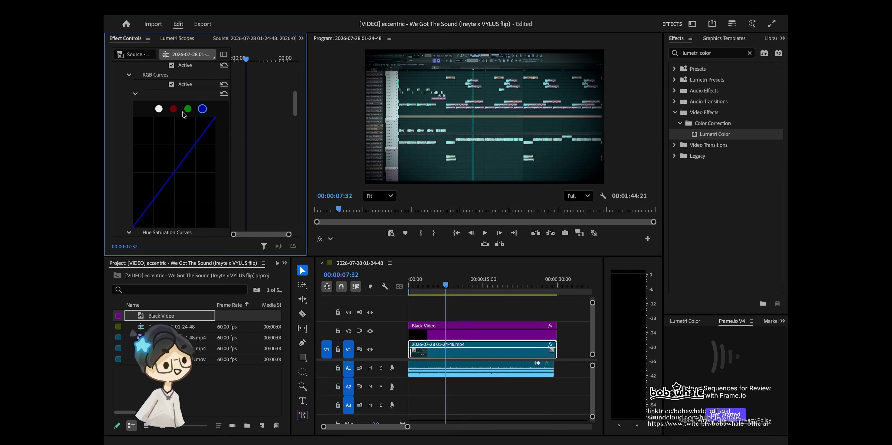
pyautogui.moveTo(196, 143); pyautogui.dragTo(194, 137)
pyautogui.moveTo(162, 183); pyautogui.dragTo(162, 183)
pyautogui.click(187, 109)
pyautogui.moveTo(197, 139); pyautogui.dragTo(196, 136)
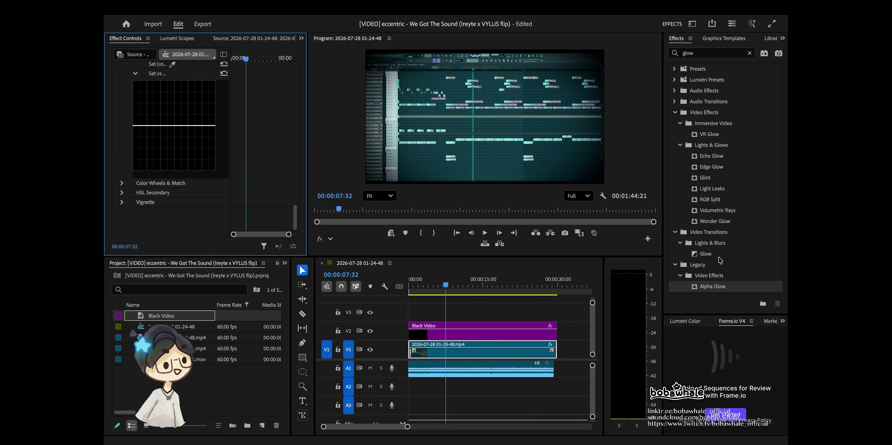
# - Apply the VR Glow effect to the screen-recording clip and set its Glow Radius to 48
pyautogui.moveTo(714, 136); pyautogui.dragTo(290, 169)
pyautogui.scroll(-4, 269, 160)
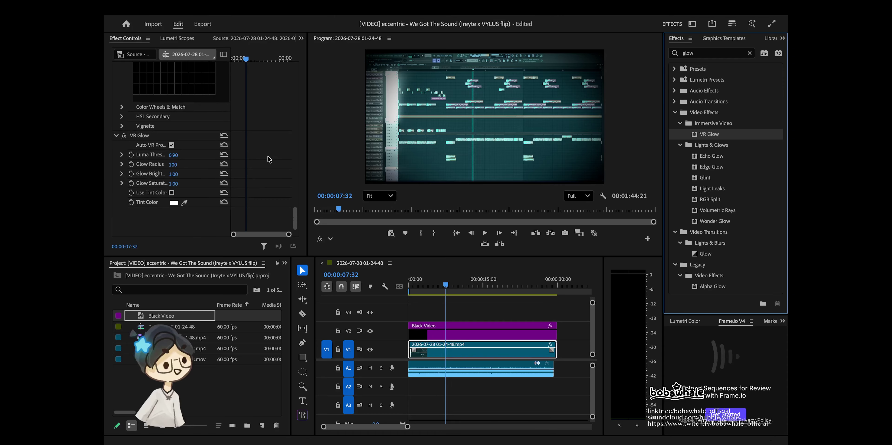
pyautogui.moveTo(170, 164); pyautogui.dragTo(160, 163)
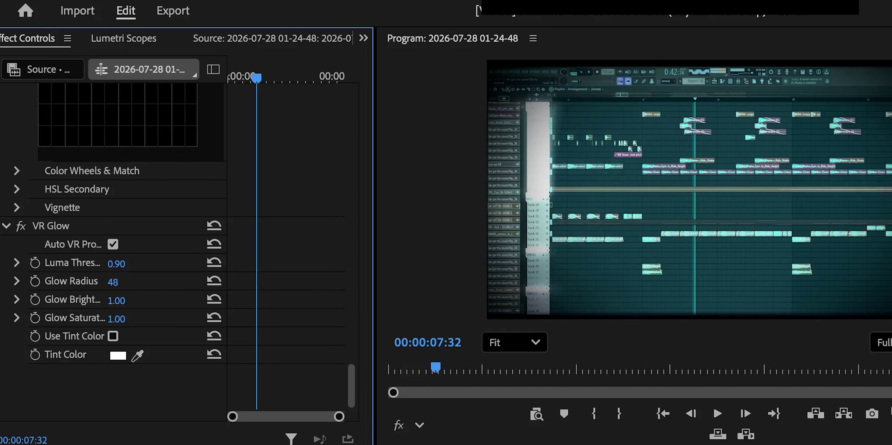
# - Set VR Glow's Glow Brightness to 8.40 and its Glow Radius to 38 on the screen-recording clip
pyautogui.moveTo(115, 301); pyautogui.dragTo(87, 282)
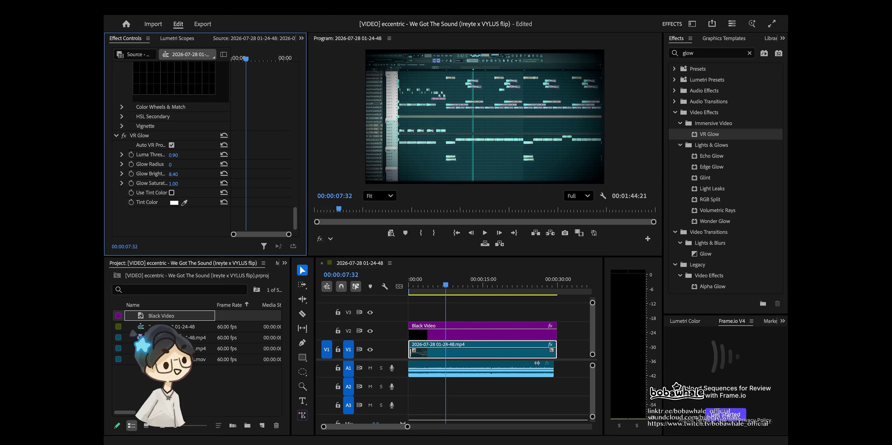
pyautogui.moveTo(170, 164); pyautogui.dragTo(482, 135)
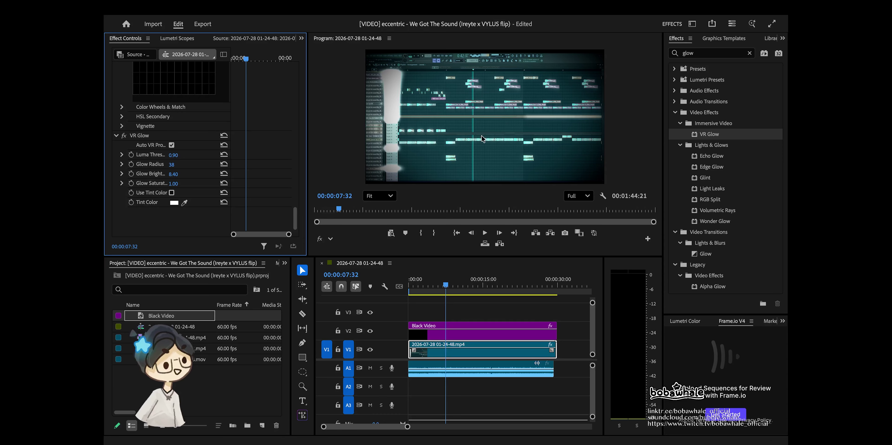
pyautogui.scroll(10, 252, 136)
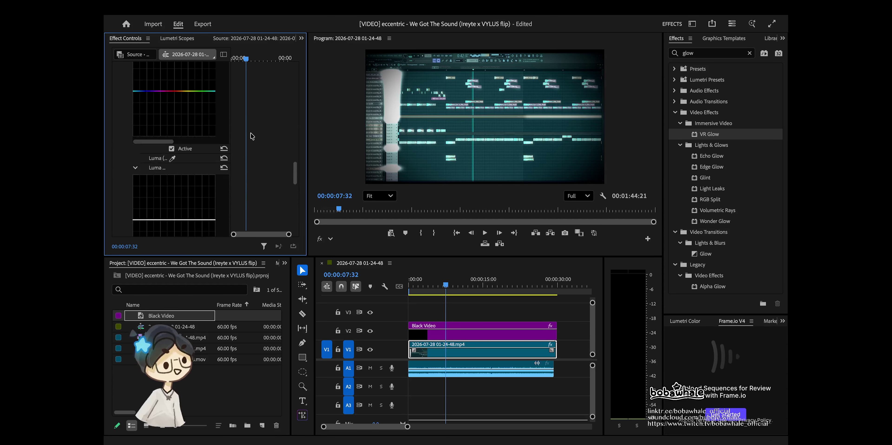
pyautogui.scroll(-10, 250, 131)
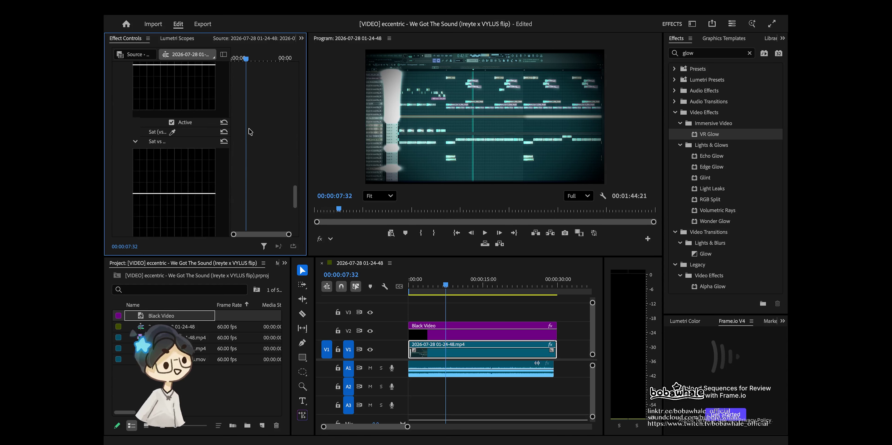
# - Draw an ellipse mask over most of the screen-recording frame and centre it on the picture
pyautogui.click(303, 372)
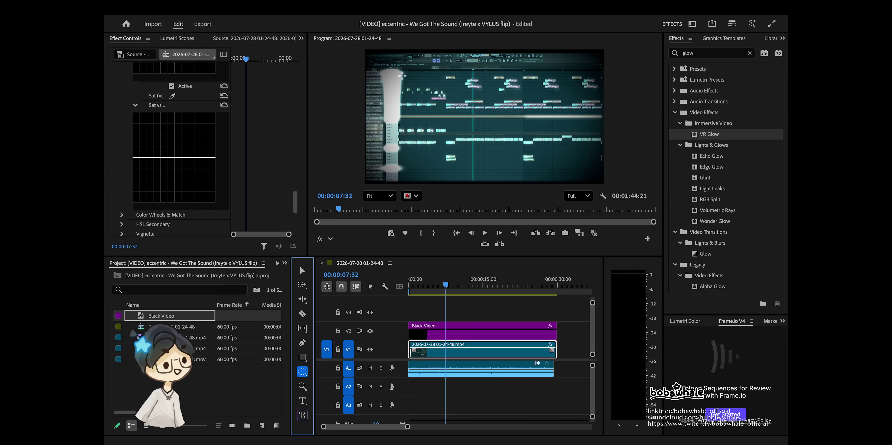
pyautogui.moveTo(386, 68); pyautogui.dragTo(586, 178)
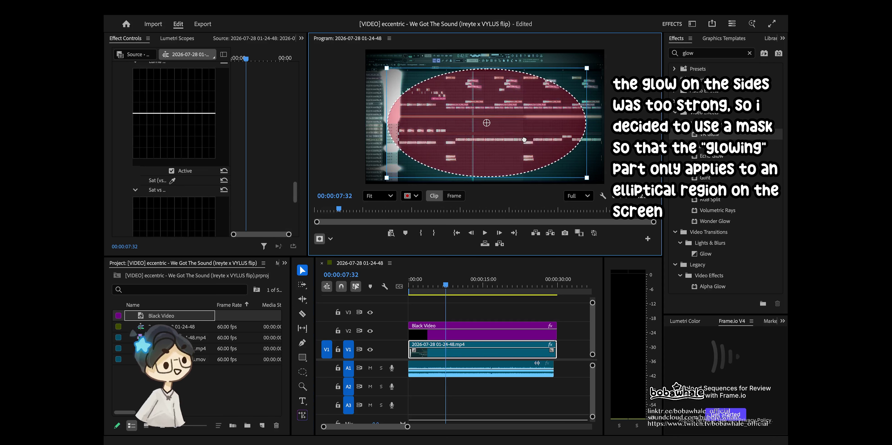
pyautogui.moveTo(524, 140); pyautogui.dragTo(520, 134)
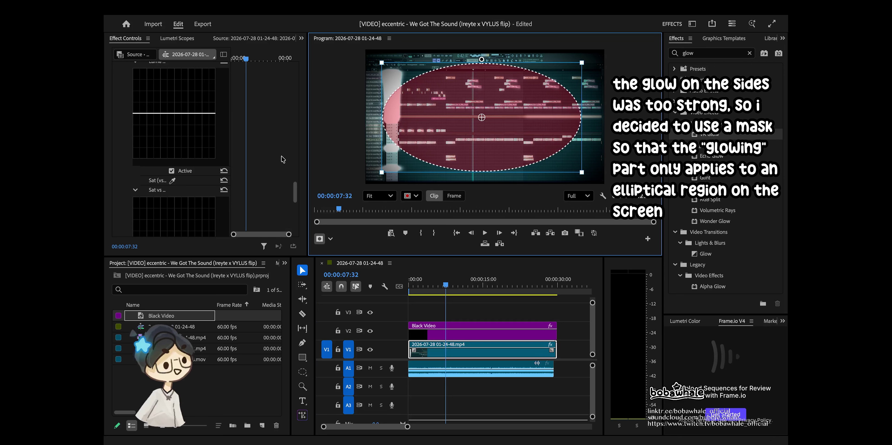
# - Set the unassigned ellipse mask's feather to 310 and assign the mask to the VR Glow effect
pyautogui.scroll(10, 283, 159)
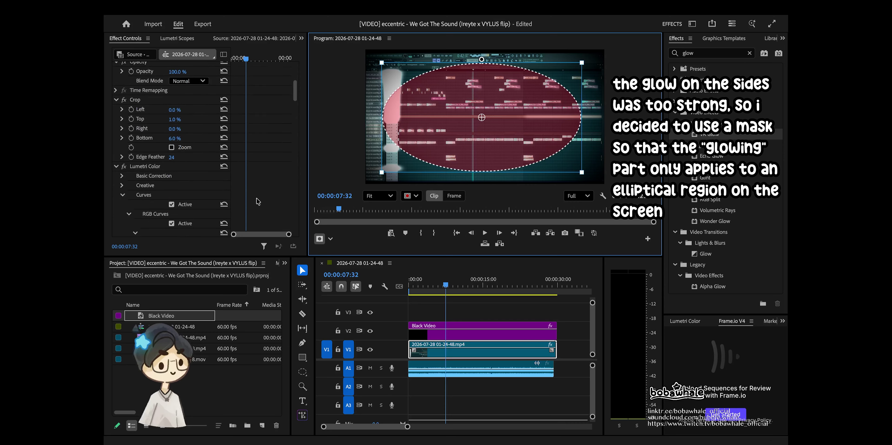
pyautogui.scroll(5, 258, 201)
pyautogui.moveTo(173, 123); pyautogui.dragTo(242, 123)
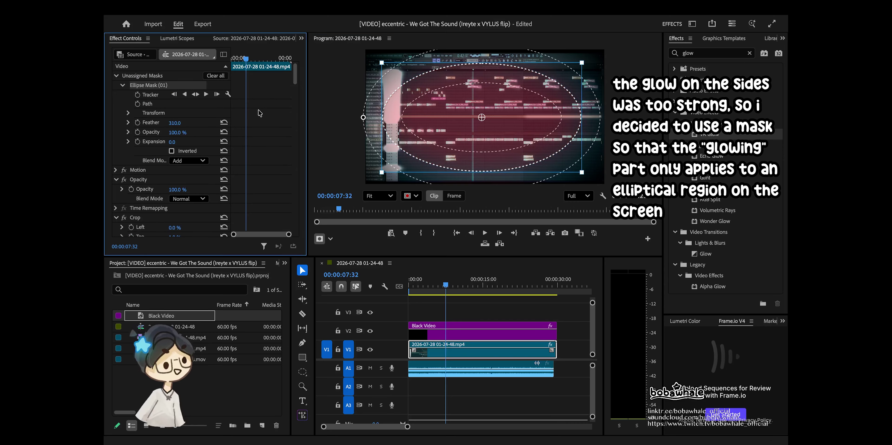
pyautogui.click(116, 180)
pyautogui.click(116, 199)
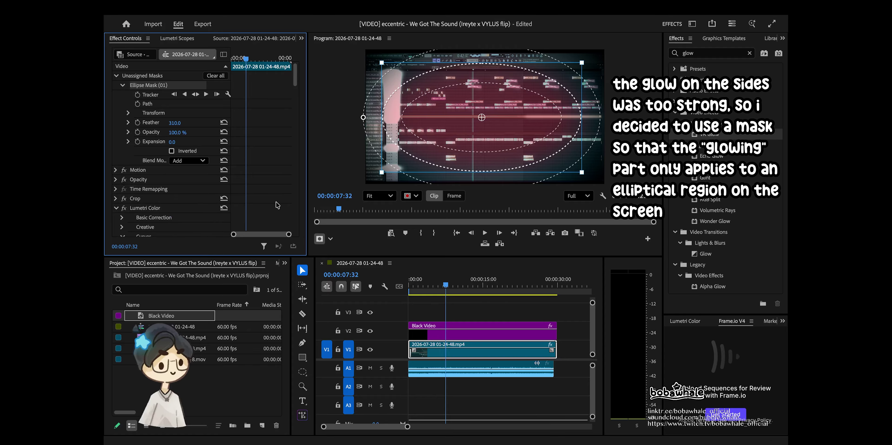
pyautogui.click(116, 209)
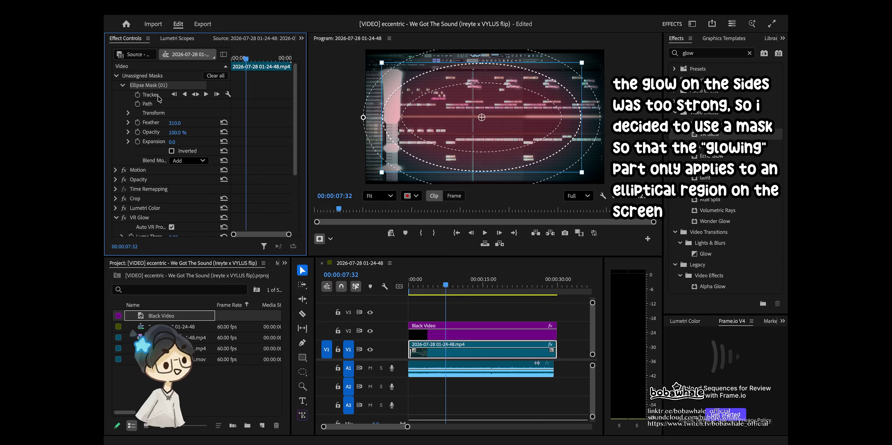
pyautogui.moveTo(177, 155); pyautogui.dragTo(145, 218)
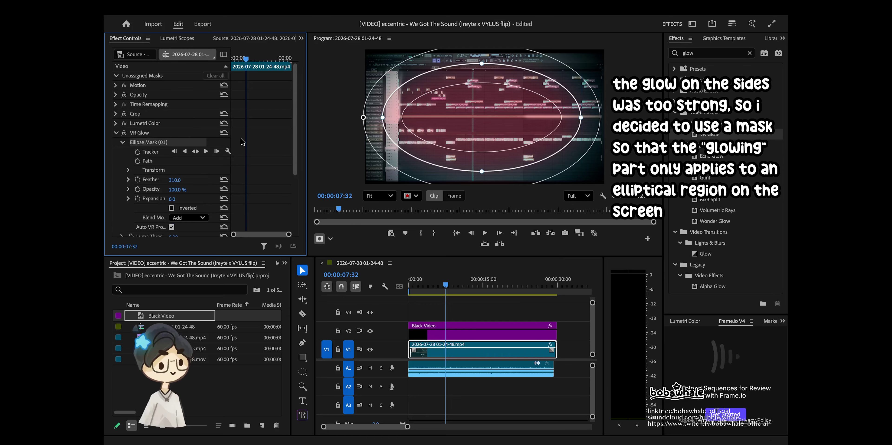
# - Widen the VR Glow mask's feather to 363.8 and pull the ellipse's top and left points inward
pyautogui.scroll(-1, 174, 202)
pyautogui.moveTo(364, 117); pyautogui.dragTo(359, 117)
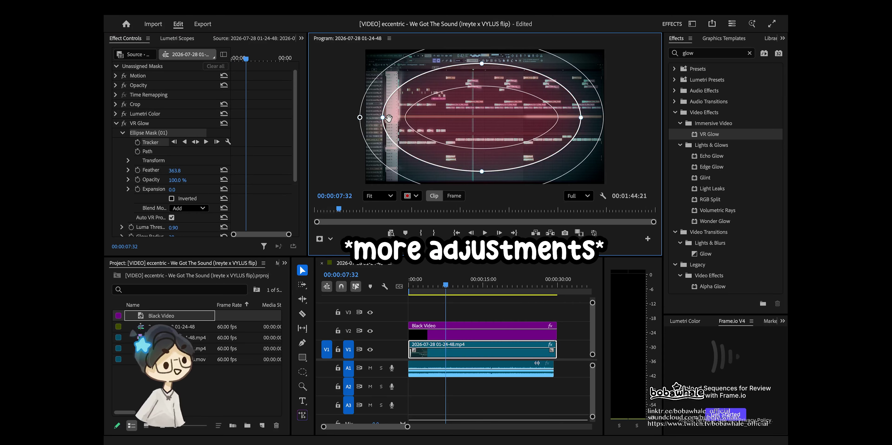
pyautogui.click(481, 154)
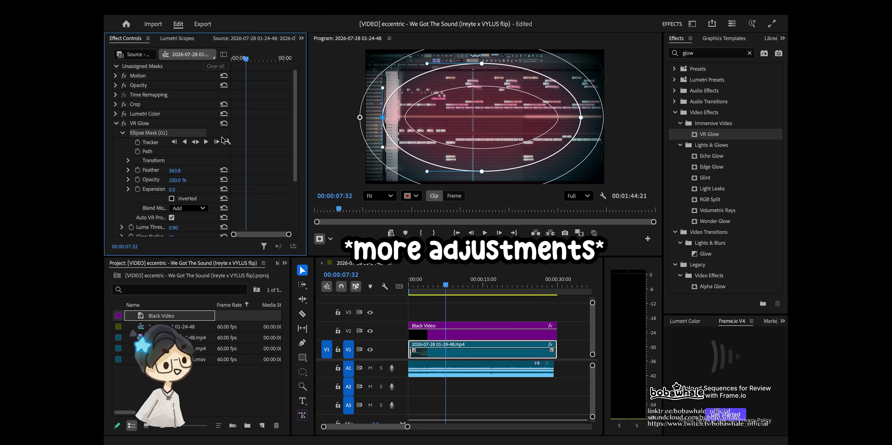
pyautogui.moveTo(481, 63); pyautogui.dragTo(481, 73)
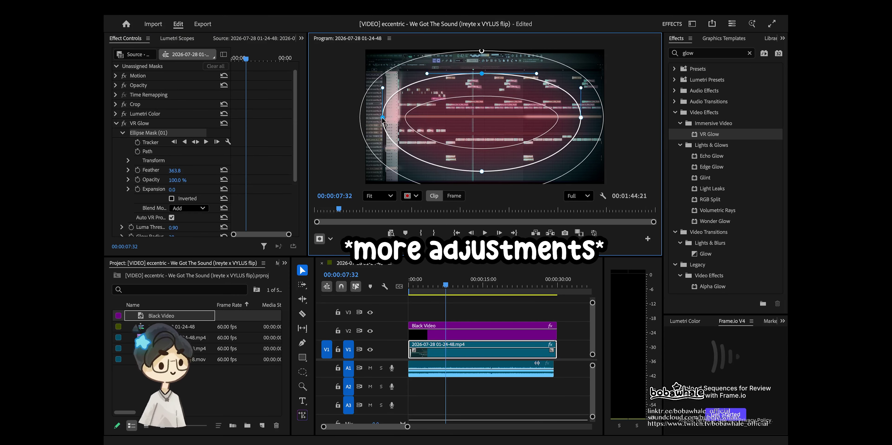
pyautogui.moveTo(382, 117); pyautogui.dragTo(420, 120)
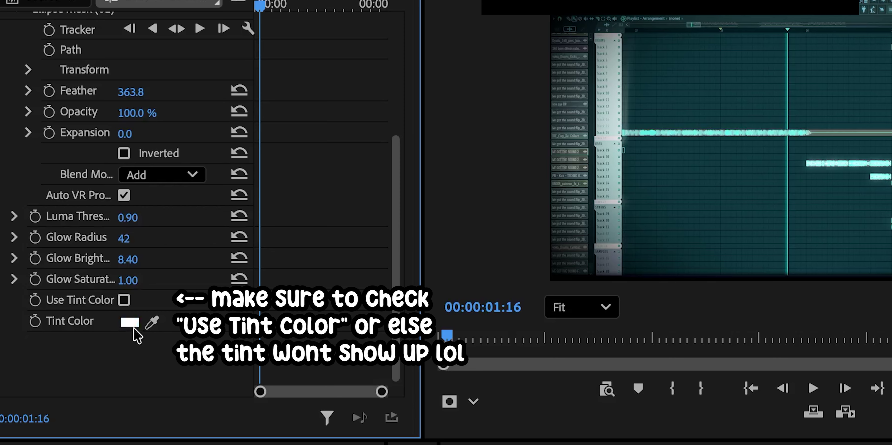
# - Set VR Glow's Tint Color to a bright cyan with hue 182°, saturation 100% and brightness 100%
pyautogui.click(129, 323)
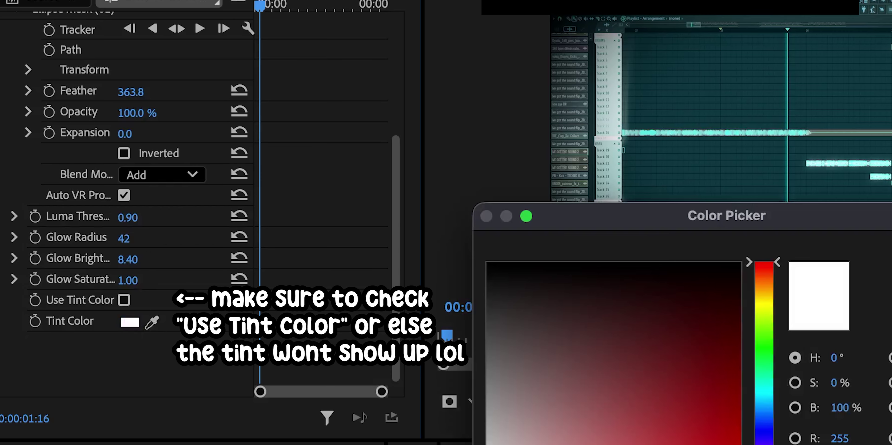
pyautogui.click(764, 390)
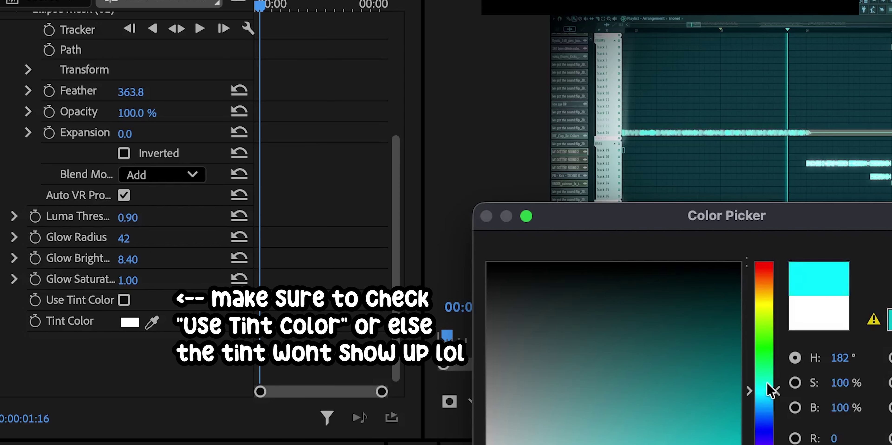
pyautogui.press('Return')
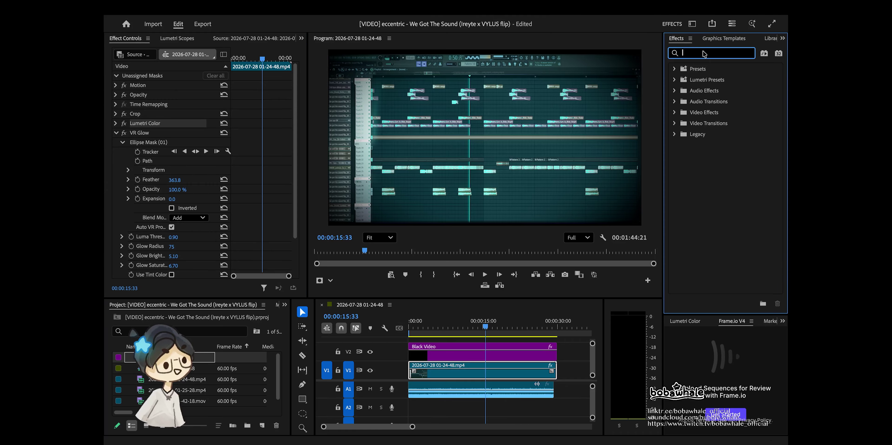
# - Find the Brightness & Contrast effect and add it to the screen-recording clip above VR Glow
pyautogui.write('contrast')
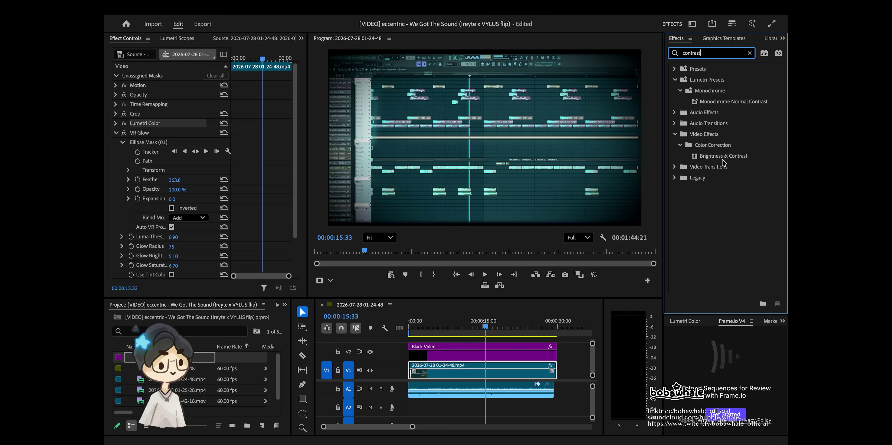
pyautogui.moveTo(723, 160); pyautogui.dragTo(183, 143)
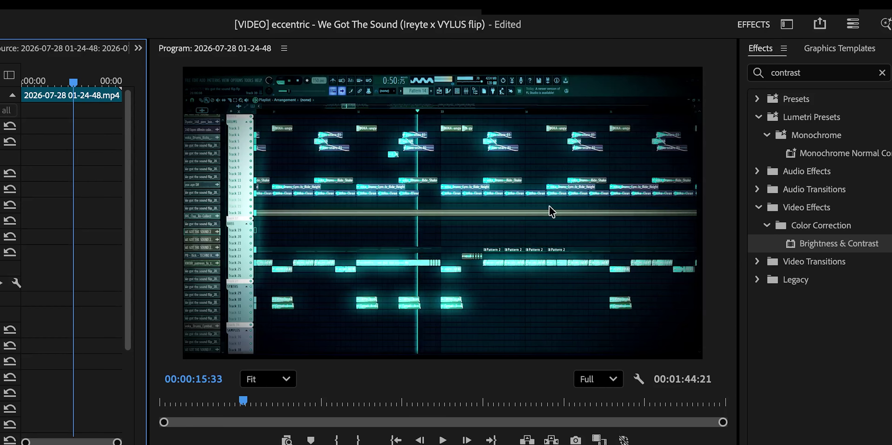
pyautogui.scroll(-3, 85, 341)
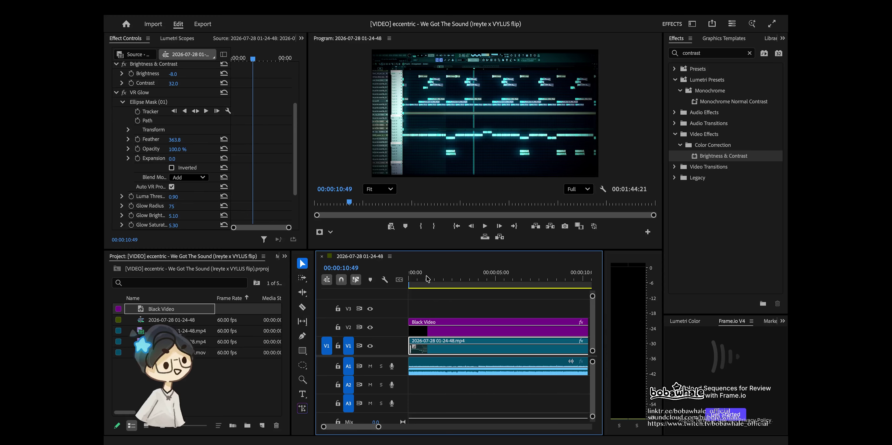
# - Create a 1920 × 1080, 60 fps adjustment layer and place it on track V3 at the start of the sequence
pyautogui.click(243, 381)
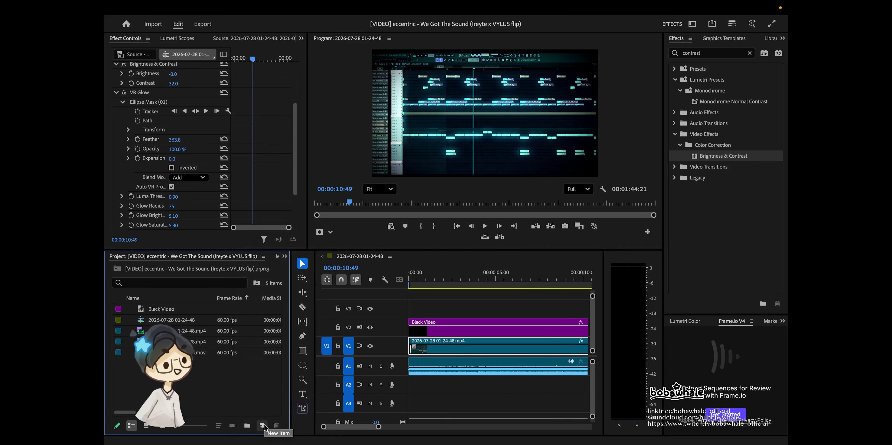
pyautogui.click(264, 426)
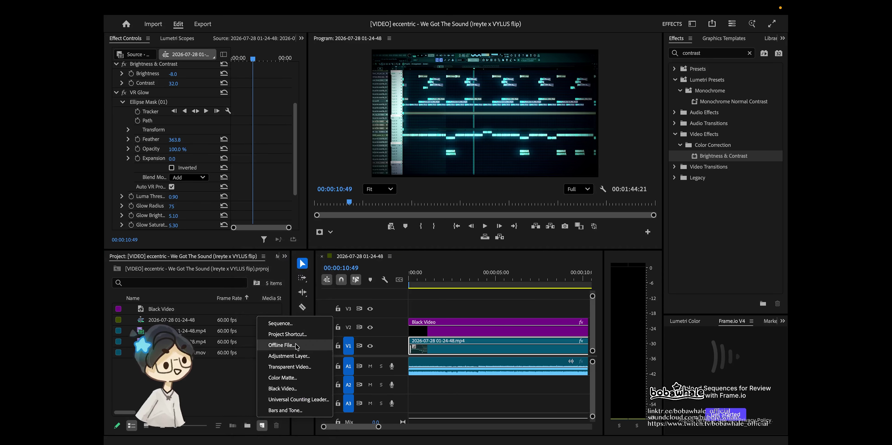
pyautogui.click(303, 356)
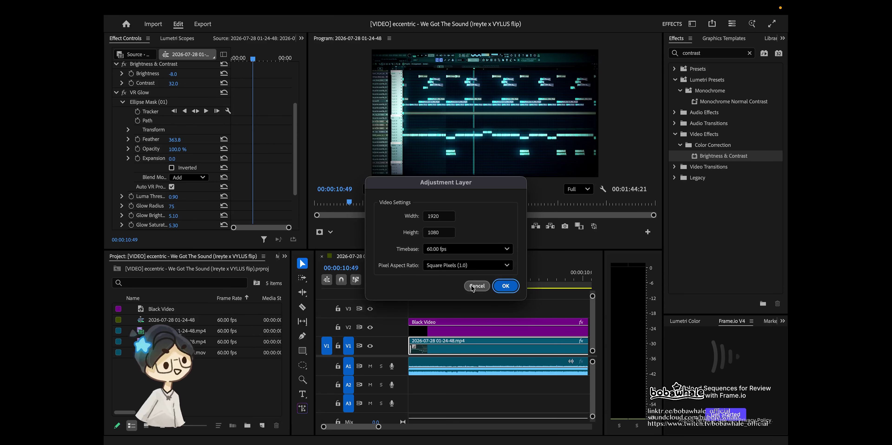
pyautogui.click(505, 287)
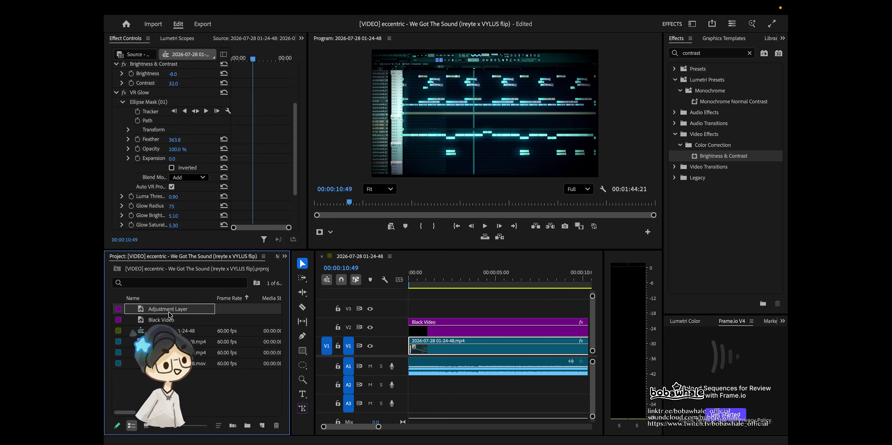
pyautogui.moveTo(173, 313); pyautogui.dragTo(438, 312)
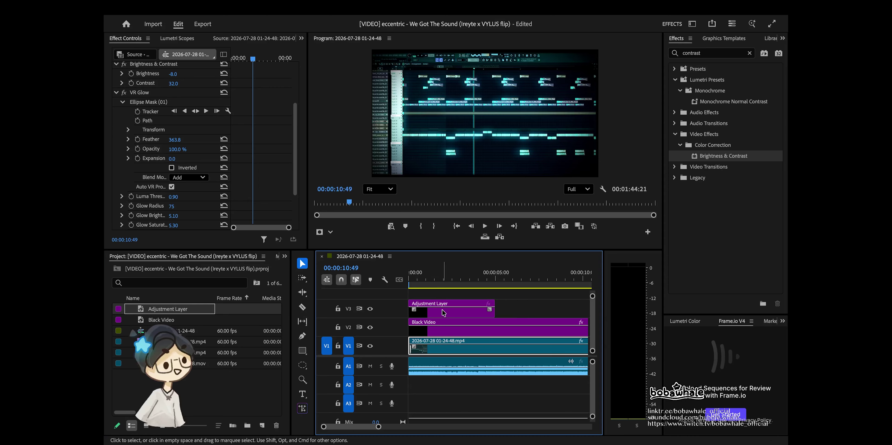
# - Select the adjustment layer, set the playhead to 00:00:02:12 and search the effects for "blur"
pyautogui.click(456, 313)
pyautogui.click(446, 278)
pyautogui.click(749, 53)
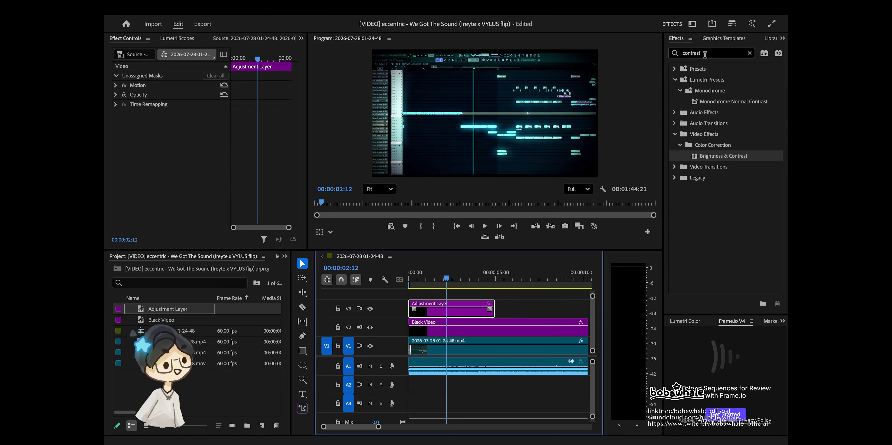
pyautogui.click(710, 56)
pyautogui.write('blur')
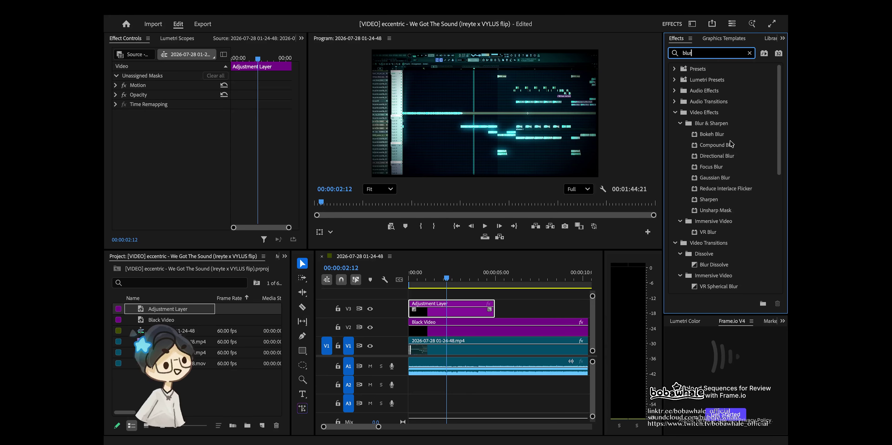
pyautogui.moveTo(725, 180); pyautogui.dragTo(450, 309)
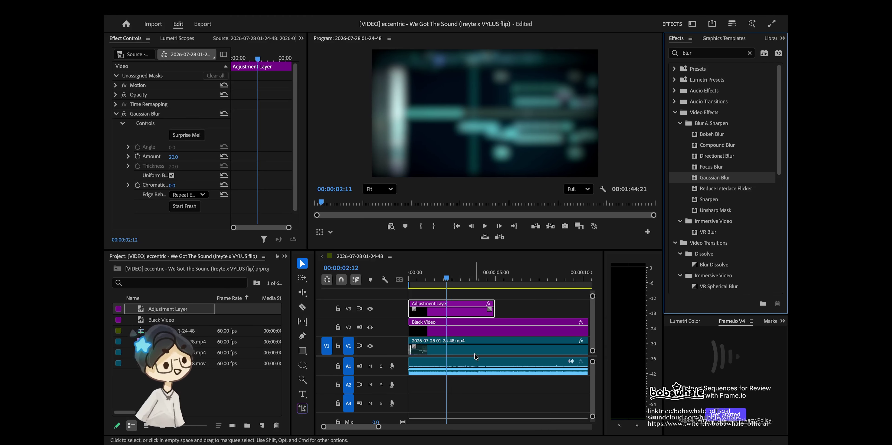
pyautogui.click(151, 116)
pyautogui.press('Delete')
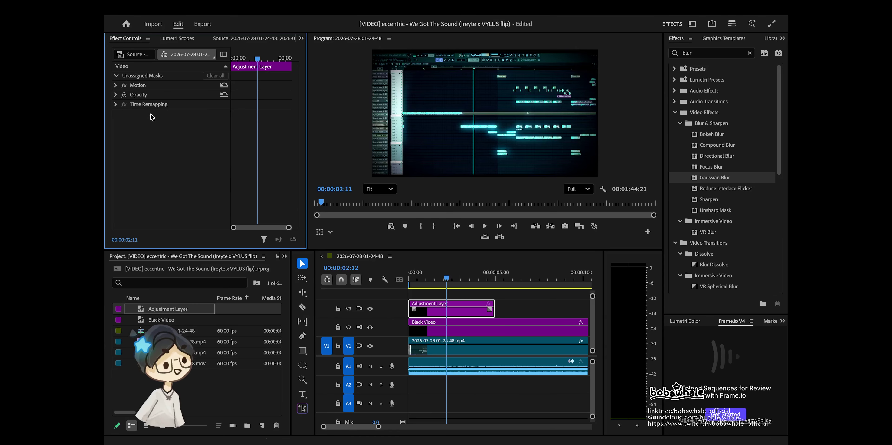
# - Apply the Directional Blur effect to the adjustment layer on V3 and move the playhead to 00:00:02:46
pyautogui.click(723, 158)
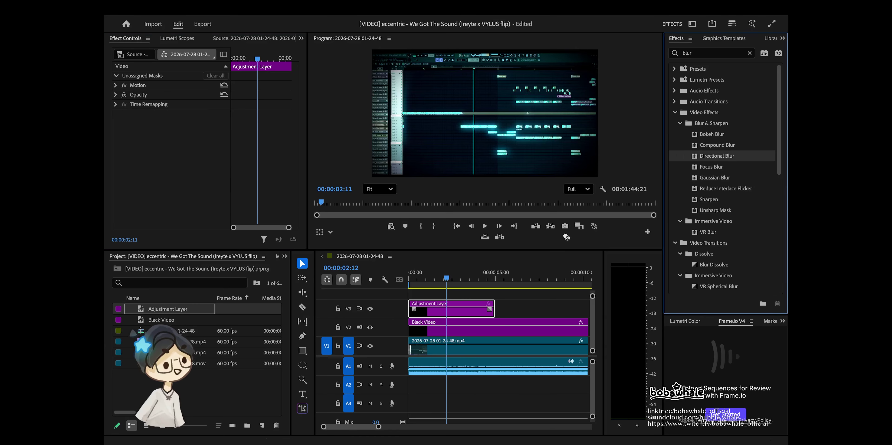
pyautogui.moveTo(717, 155); pyautogui.dragTo(435, 308)
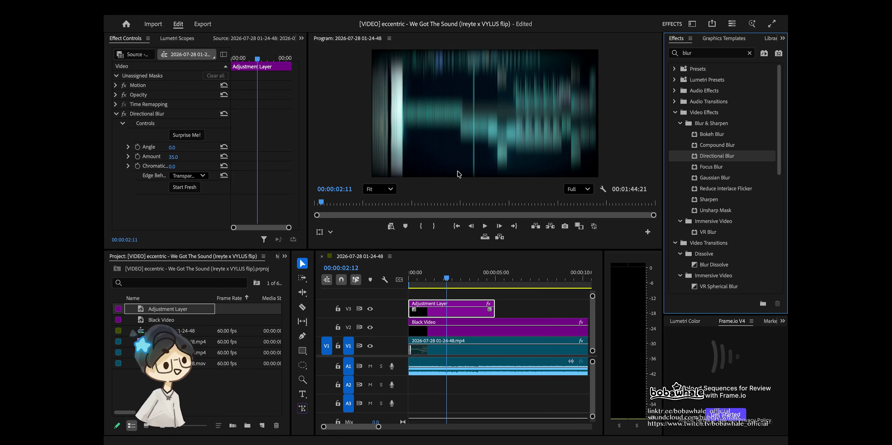
pyautogui.click(467, 281)
pyautogui.press('=')
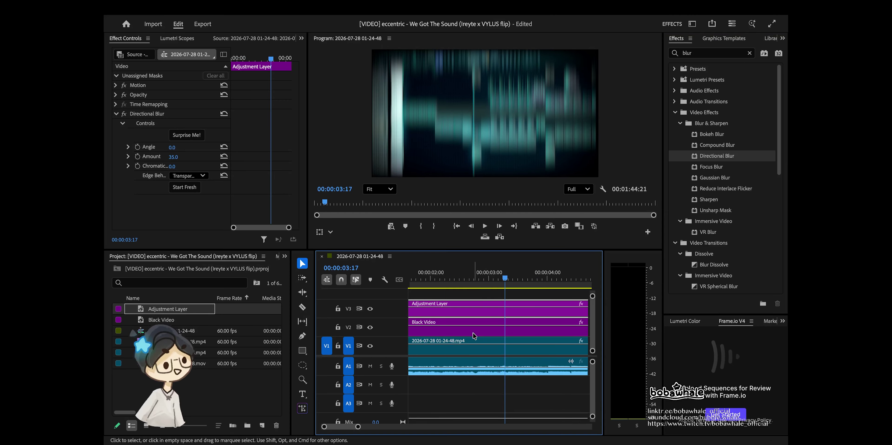
pyautogui.press('=')
pyautogui.press('=')
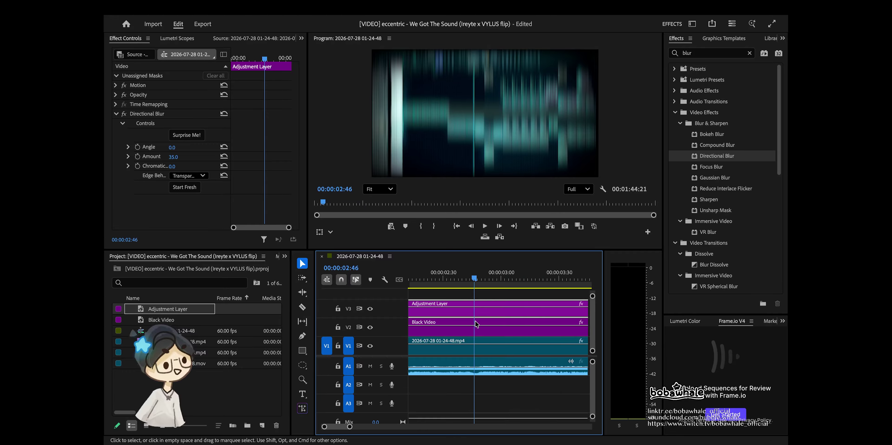
# - Scrub the sequence to find the cut point and park the playhead at 00:00:03:13
pyautogui.click(546, 279)
pyautogui.moveTo(545, 276); pyautogui.dragTo(515, 276)
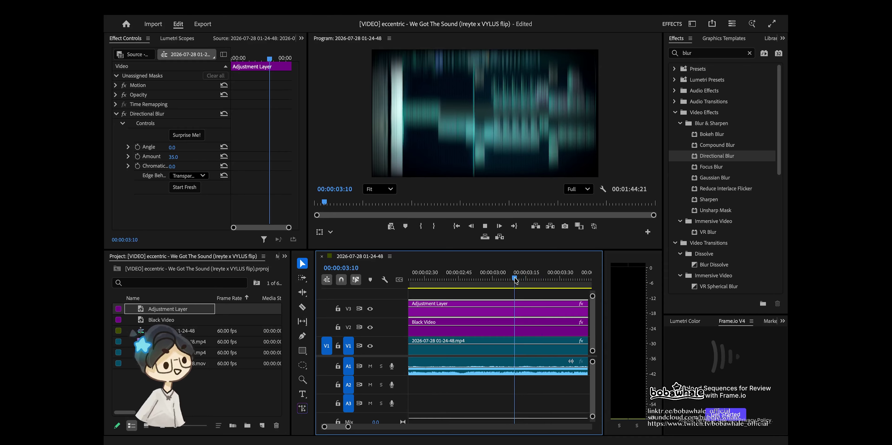
pyautogui.press('=')
pyautogui.press('=')
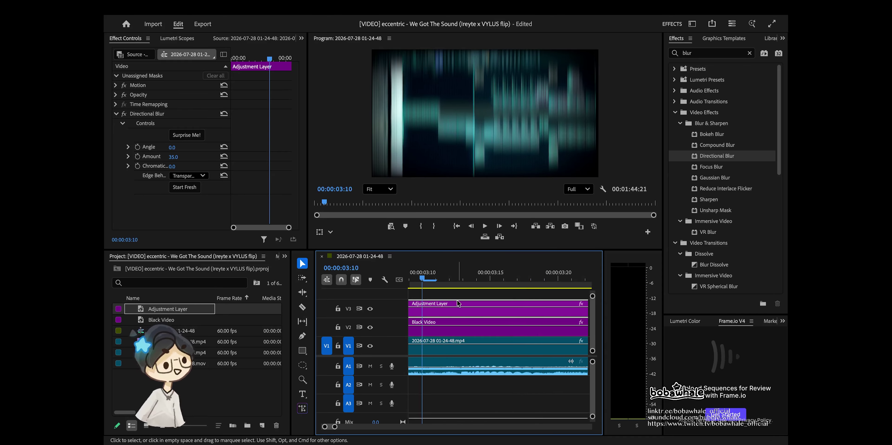
pyautogui.click(460, 277)
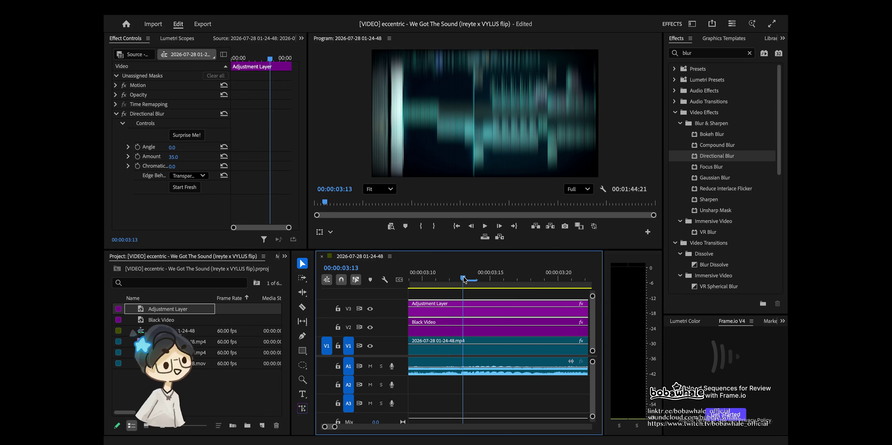
# - Split the V3 adjustment layer at 00:00:03:13, delete the portion before the cut and briefly play the result
pyautogui.press('-')
pyautogui.press('-')
pyautogui.press('c')
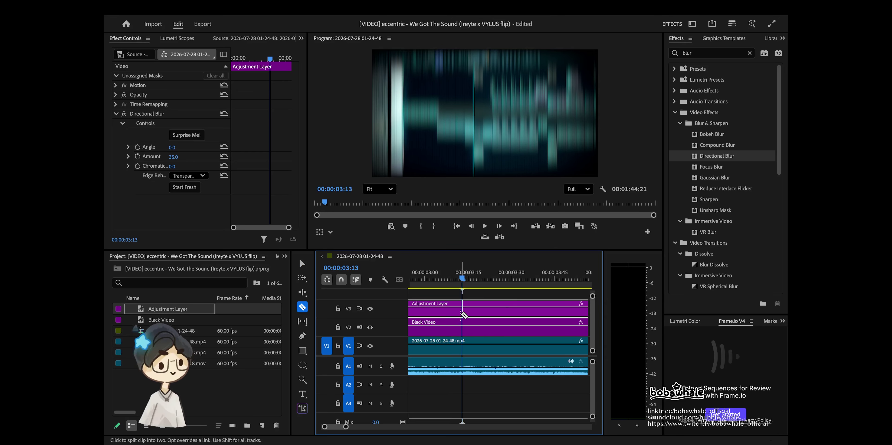
pyautogui.click(463, 314)
pyautogui.press('v')
pyautogui.click(440, 316)
pyautogui.press('Delete')
pyautogui.press('space')
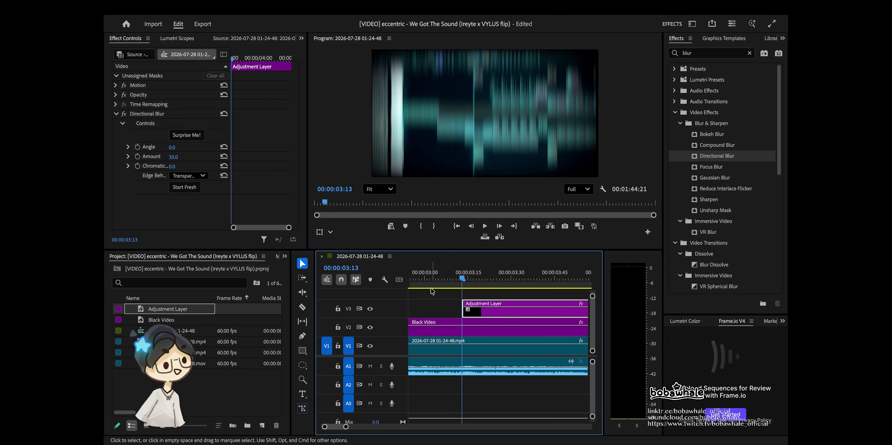
pyautogui.press('space')
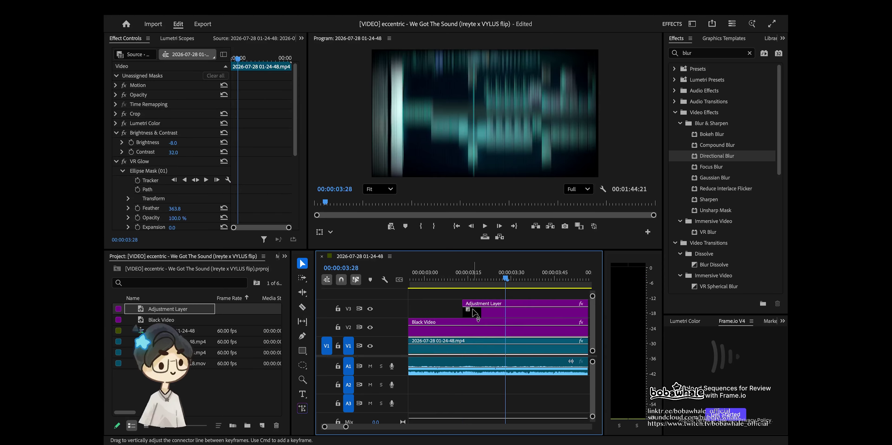
# - Move the V3 adjustment layer to start at 00:00:03:09 and play through its beginning
pyautogui.click(460, 276)
pyautogui.press('=')
pyautogui.press('=')
pyautogui.press('Left')
pyautogui.press('Left')
pyautogui.press('Left')
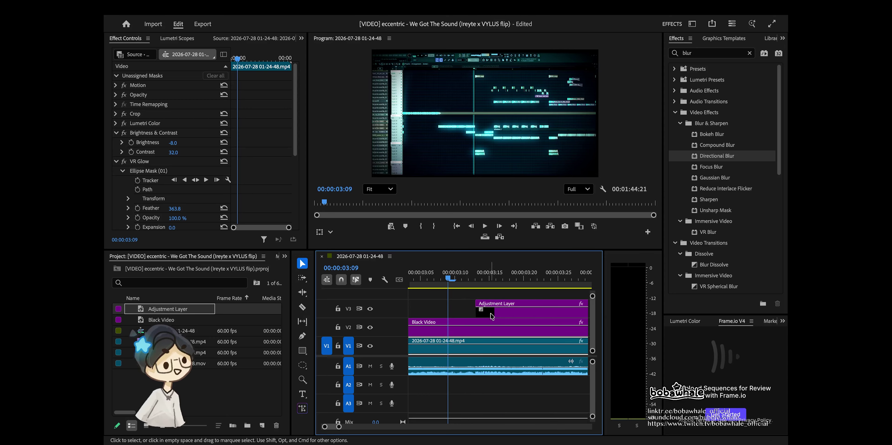
pyautogui.moveTo(491, 313); pyautogui.dragTo(463, 313)
pyautogui.press('space')
pyautogui.press('space')
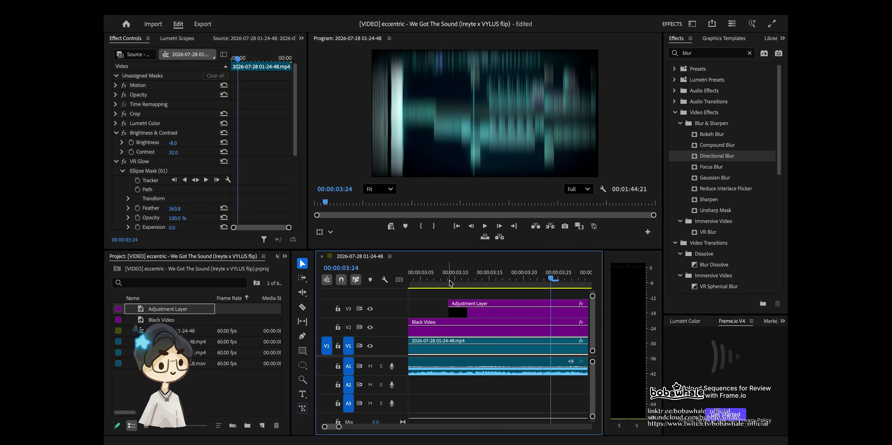
# - Split the adjustment layer at 00:00:03:22, delete the portion after the cut and select the remaining short clip
pyautogui.click(450, 282)
pyautogui.press('space')
pyautogui.press('space')
pyautogui.press('c')
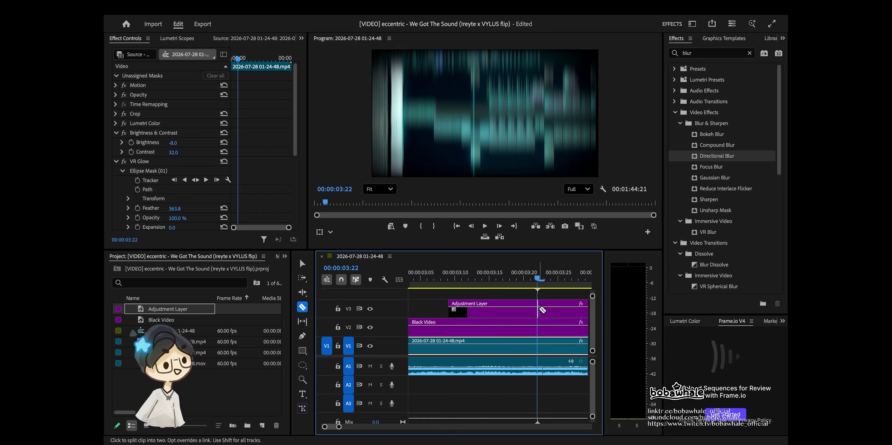
pyautogui.click(537, 309)
pyautogui.press('v')
pyautogui.click(552, 313)
pyautogui.press('Delete')
pyautogui.click(492, 310)
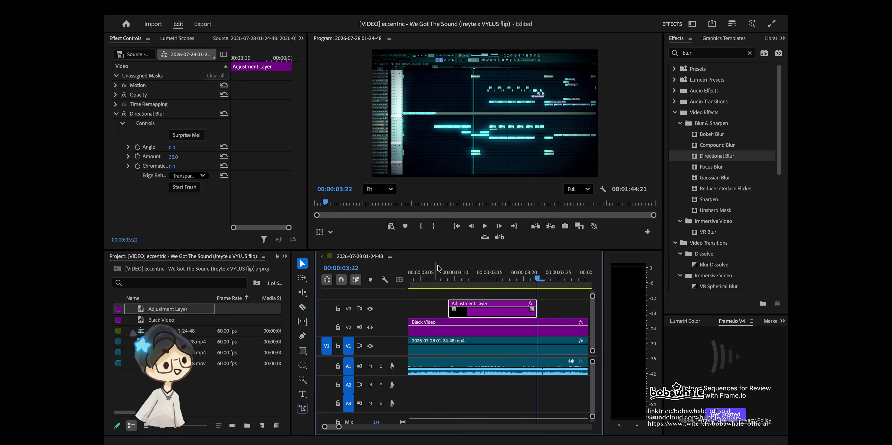
# - At the adjustment layer's start, 00:00:03:09, set the Directional Blur Amount to 55 and turn on keyframing for it
pyautogui.click(448, 276)
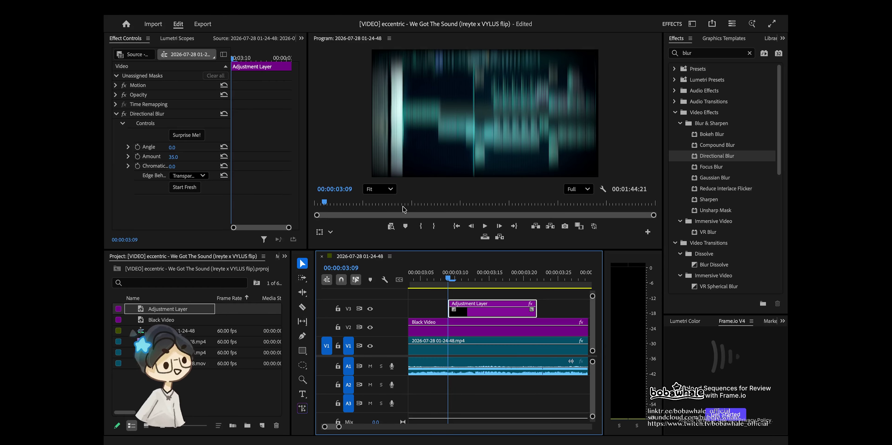
pyautogui.moveTo(519, 275); pyautogui.dragTo(486, 277)
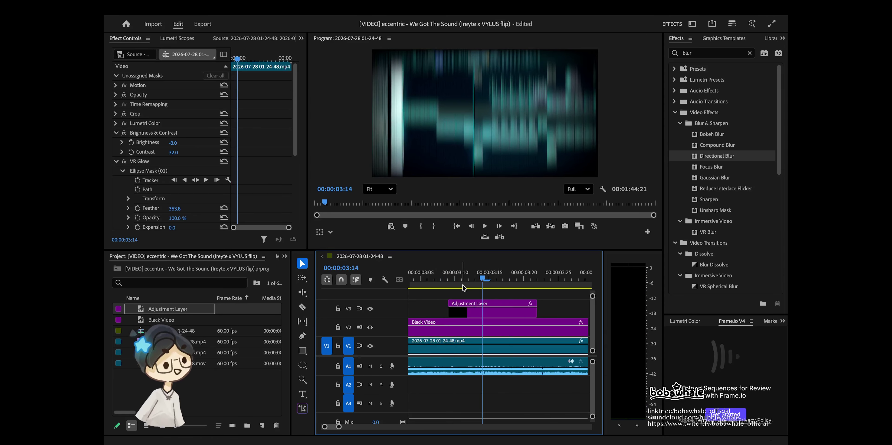
pyautogui.click(447, 278)
pyautogui.click(459, 314)
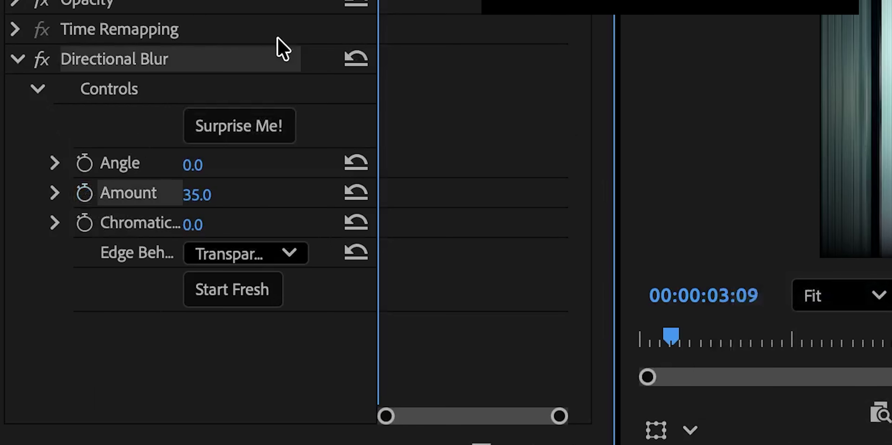
pyautogui.click(161, 115)
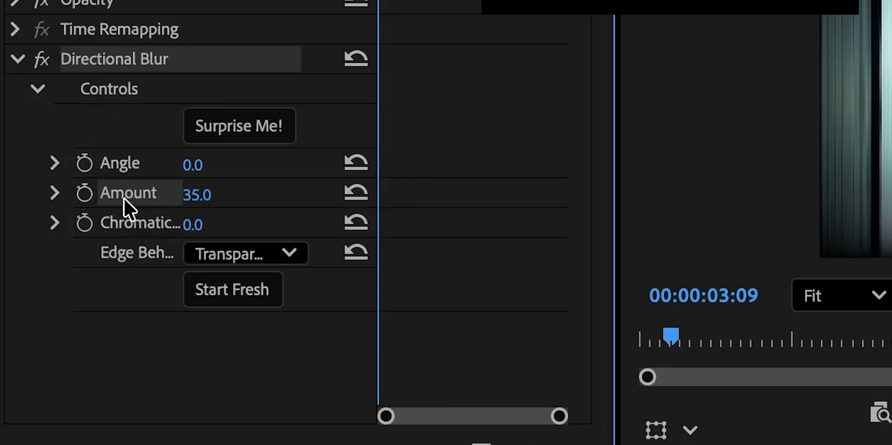
pyautogui.moveTo(198, 195)
pyautogui.mouseDown()
pyautogui.moveTo(211, 195)
pyautogui.moveTo(188, 195)
pyautogui.moveTo(213, 195)
pyautogui.mouseUp()
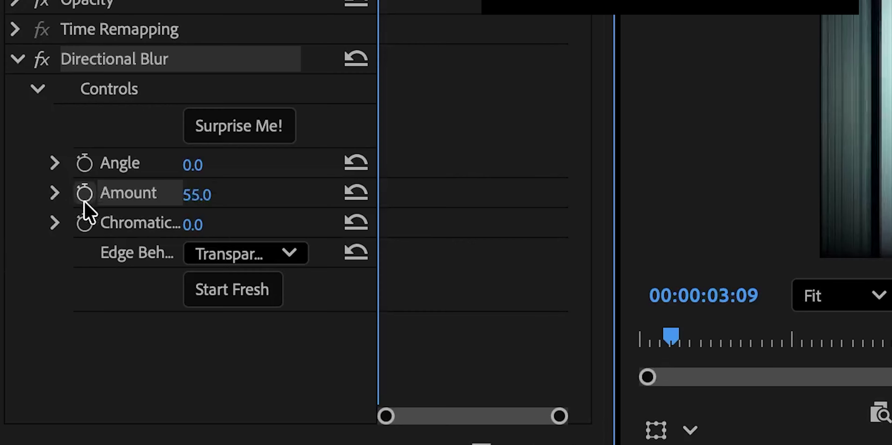
pyautogui.click(85, 192)
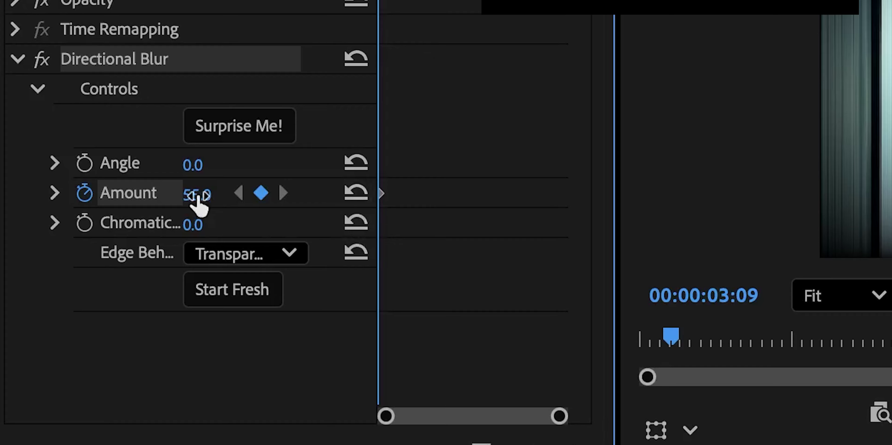
# - Advance to 00:00:03:17 and add a Directional Blur Amount keyframe of 0
pyautogui.press('space')
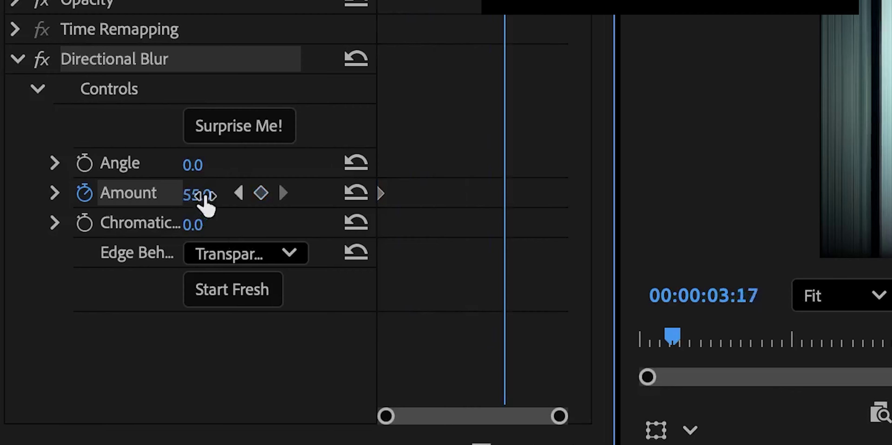
pyautogui.click(206, 195)
pyautogui.write('0')
pyautogui.press('Return')
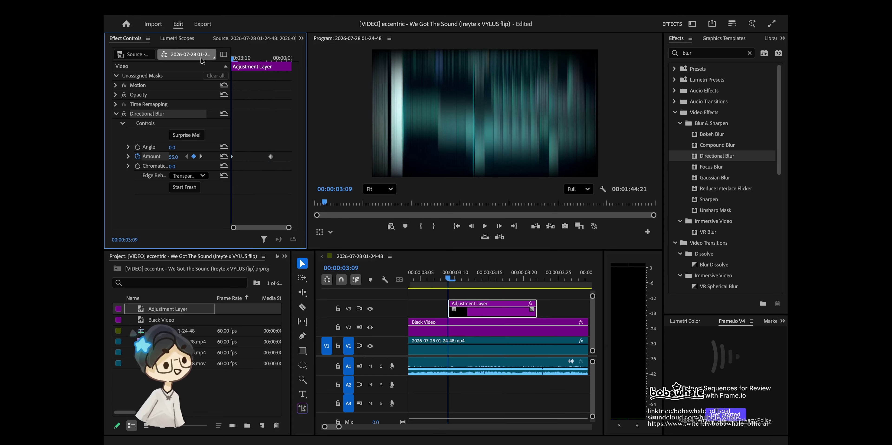
# - Scrub back and forth through the adjustment layer to examine how the keyframed blur fades out
pyautogui.click(462, 280)
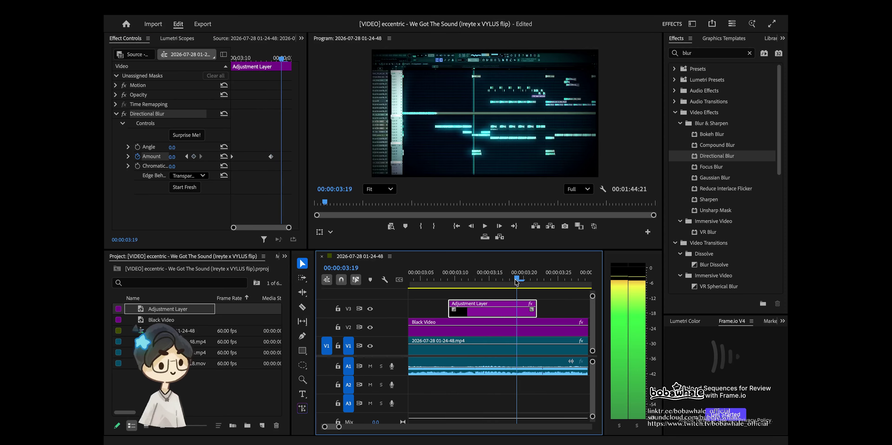
pyautogui.press('Right')
pyautogui.press('Left')
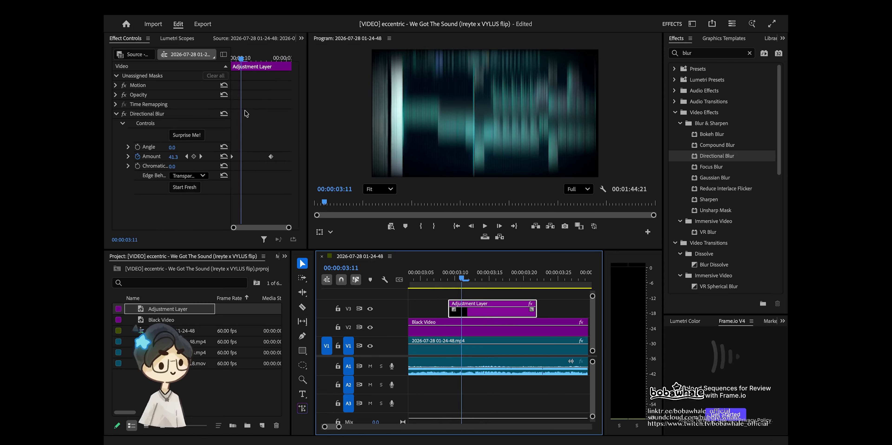
pyautogui.moveTo(462, 277); pyautogui.dragTo(590, 278)
pyautogui.hscroll(-3, 460, 327)
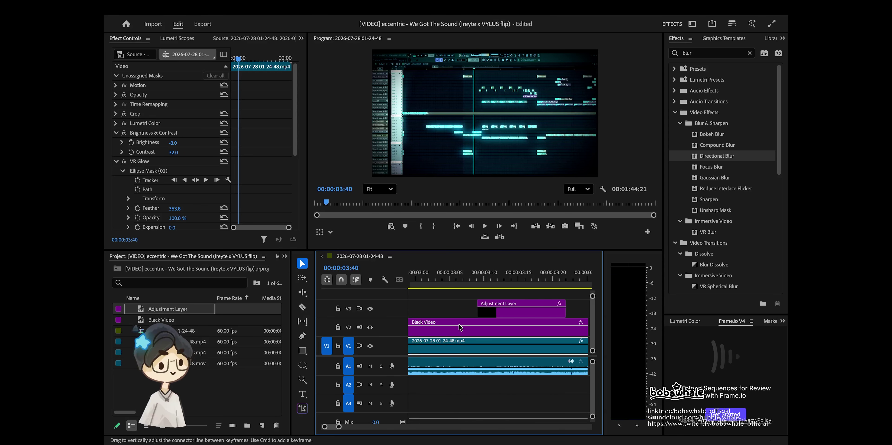
pyautogui.hscroll(1, 460, 328)
pyautogui.click(467, 309)
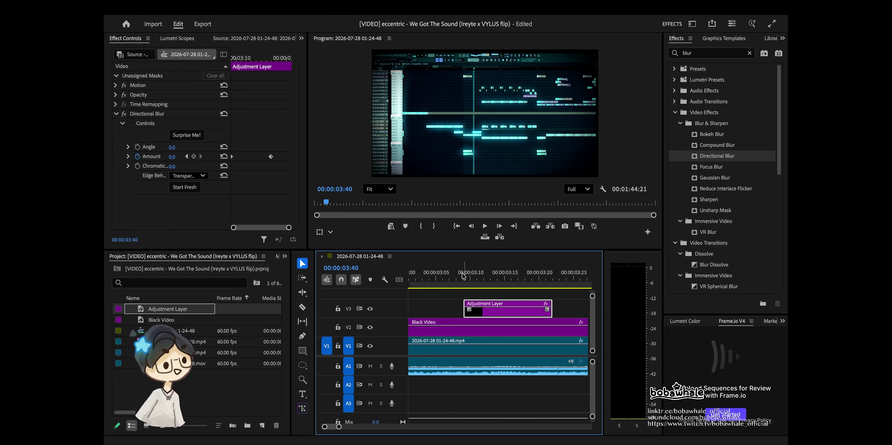
pyautogui.click(463, 277)
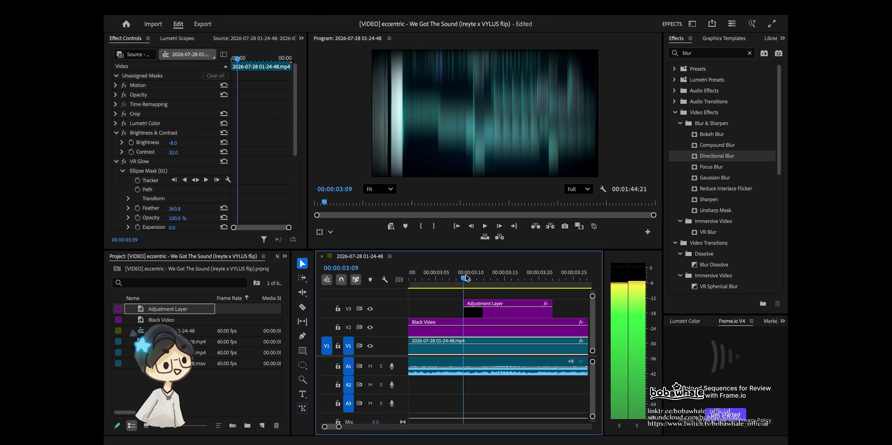
pyautogui.click(462, 278)
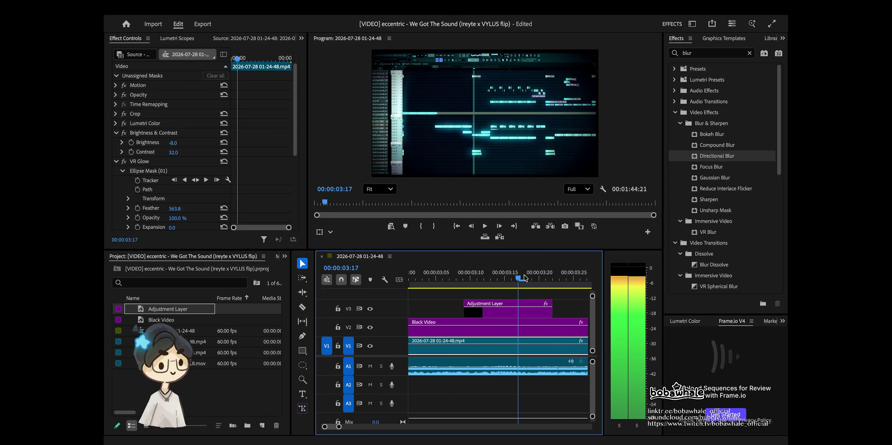
# - At 00:00:03:09, reshape the Amount keyframe's curve so the blur falls steeply and eases out, velocity about -1300 per second, and preview it
pyautogui.click(463, 277)
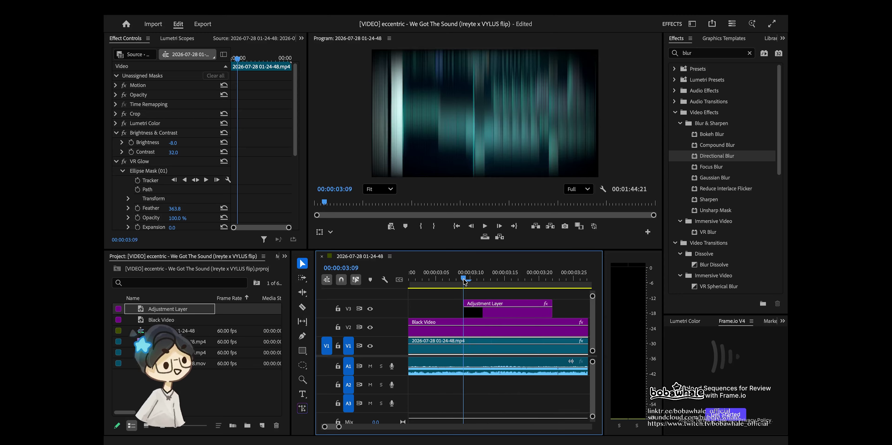
pyautogui.click(494, 314)
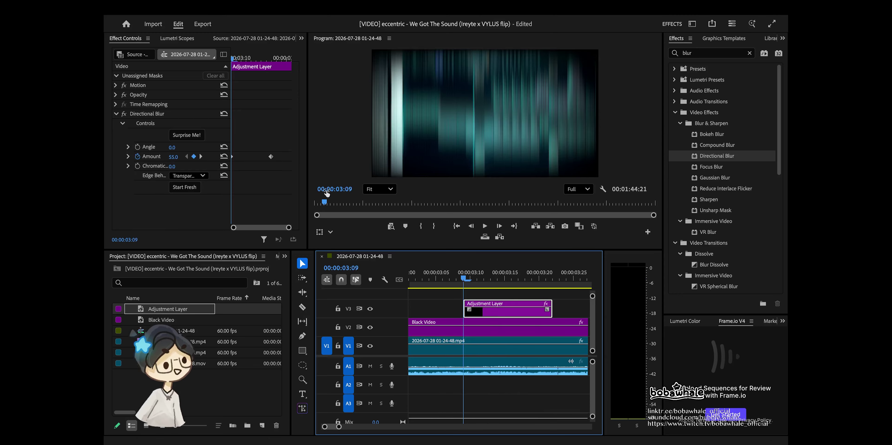
pyautogui.click(128, 157)
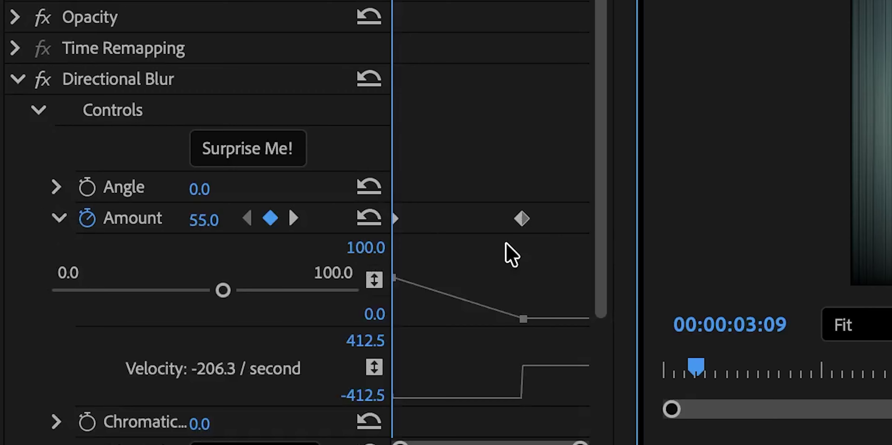
pyautogui.scroll(-3, 527, 295)
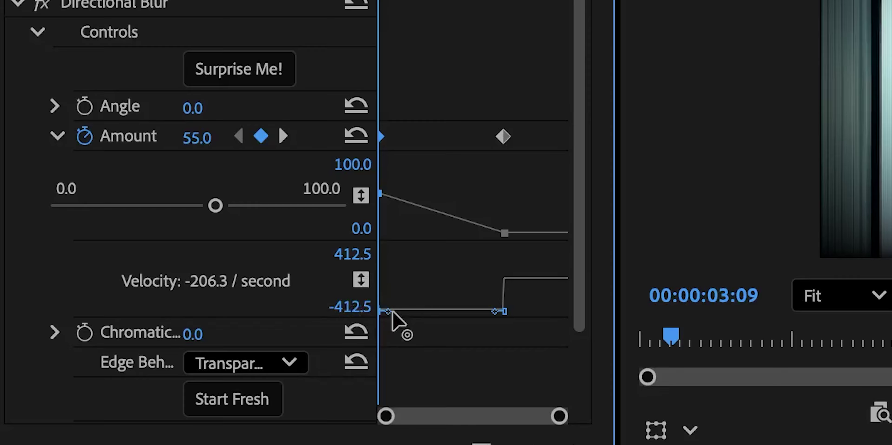
pyautogui.moveTo(391, 310); pyautogui.dragTo(427, 306)
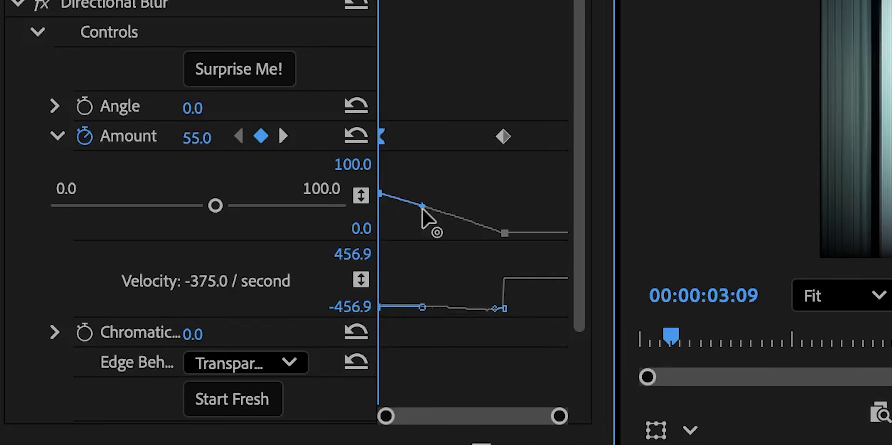
pyautogui.moveTo(423, 206); pyautogui.dragTo(407, 218)
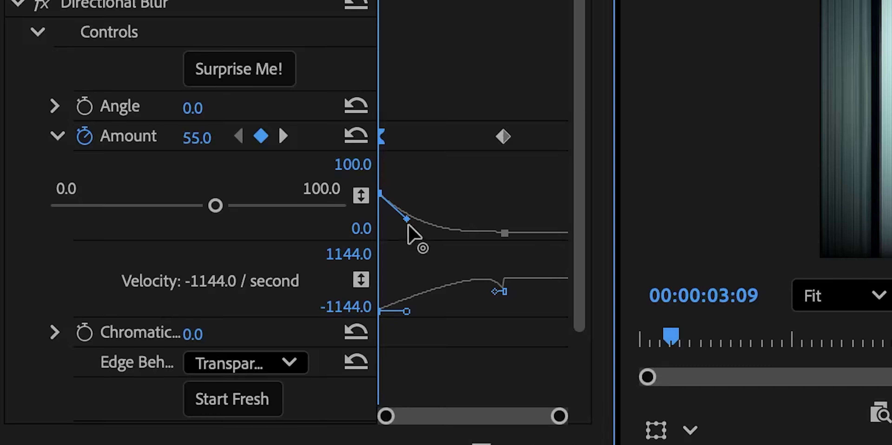
pyautogui.moveTo(407, 226); pyautogui.dragTo(409, 227)
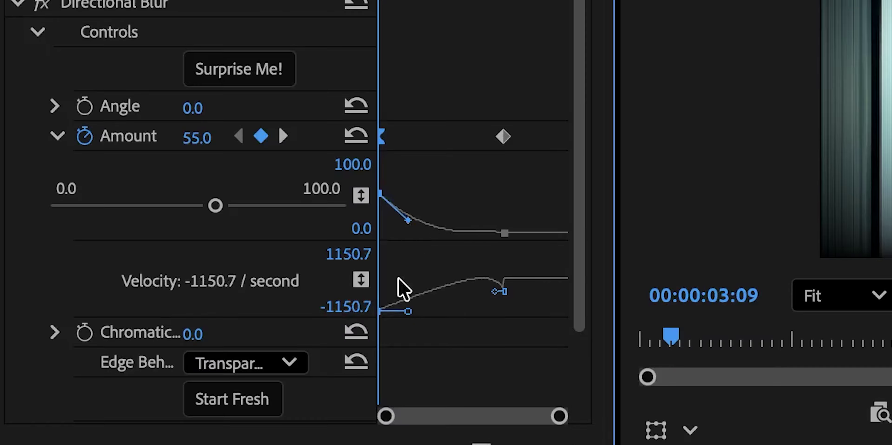
pyautogui.moveTo(407, 311)
pyautogui.mouseDown()
pyautogui.moveTo(432, 311)
pyautogui.moveTo(403, 312)
pyautogui.moveTo(412, 310)
pyautogui.mouseUp()
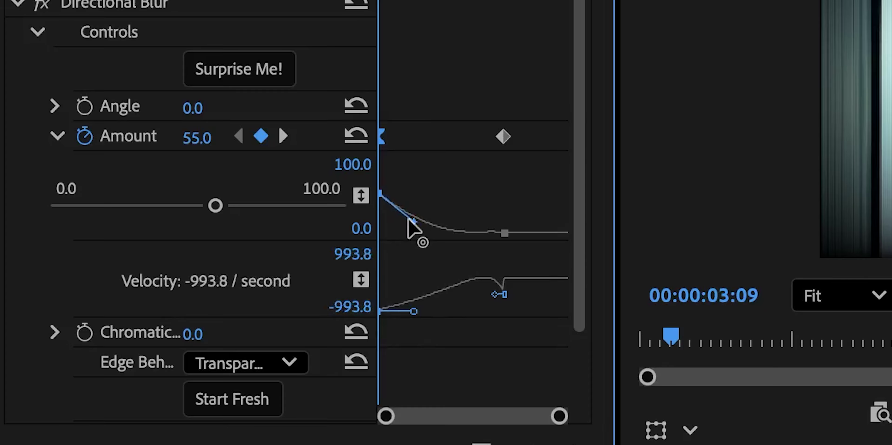
pyautogui.moveTo(407, 219); pyautogui.dragTo(403, 218)
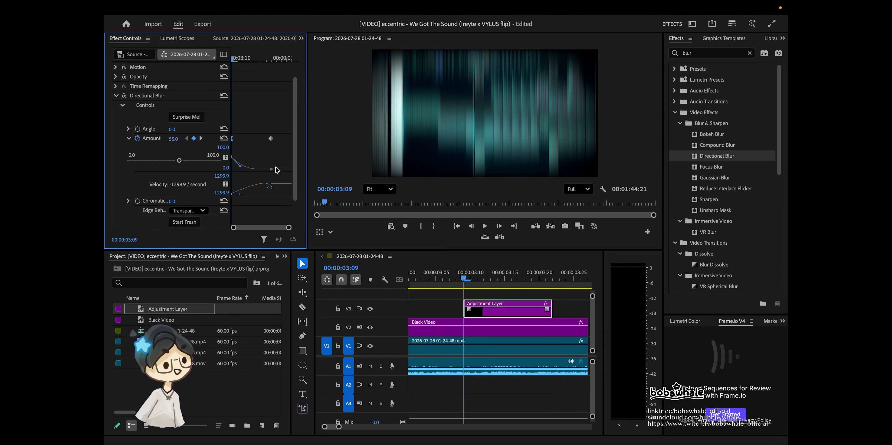
pyautogui.moveTo(462, 279); pyautogui.dragTo(449, 279)
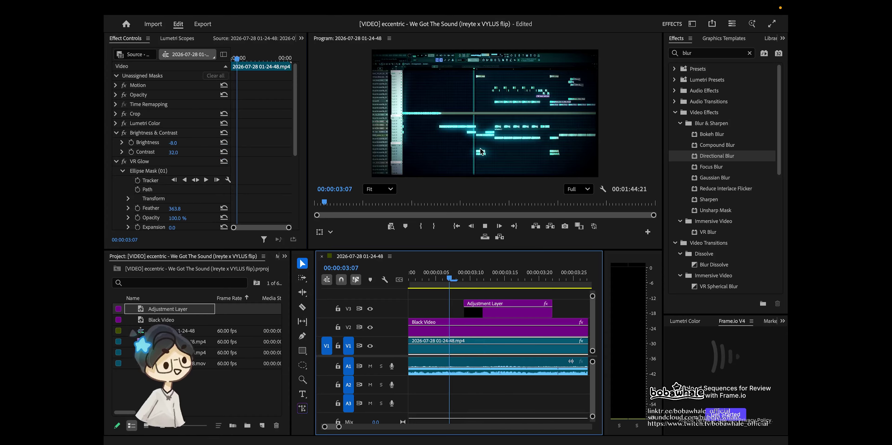
pyautogui.press('space')
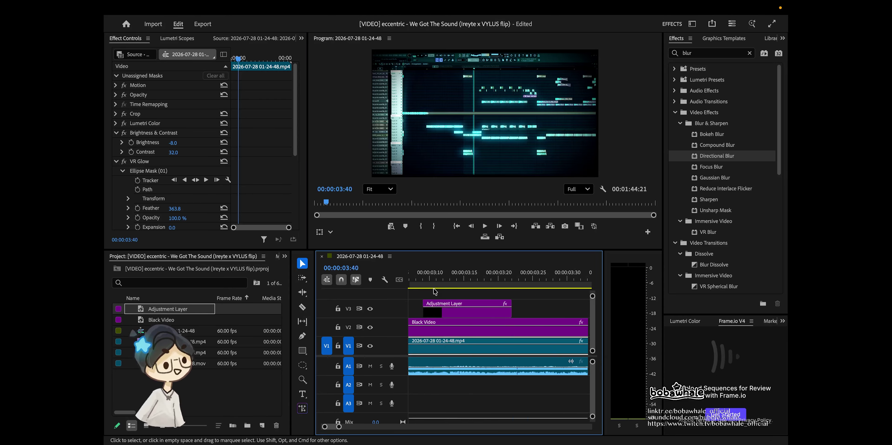
# - Preview the first blur hit and duplicate its keyframed adjustment layer further along V3, to about 00:00:04:00
pyautogui.press('space')
pyautogui.scroll(-3, 452, 348)
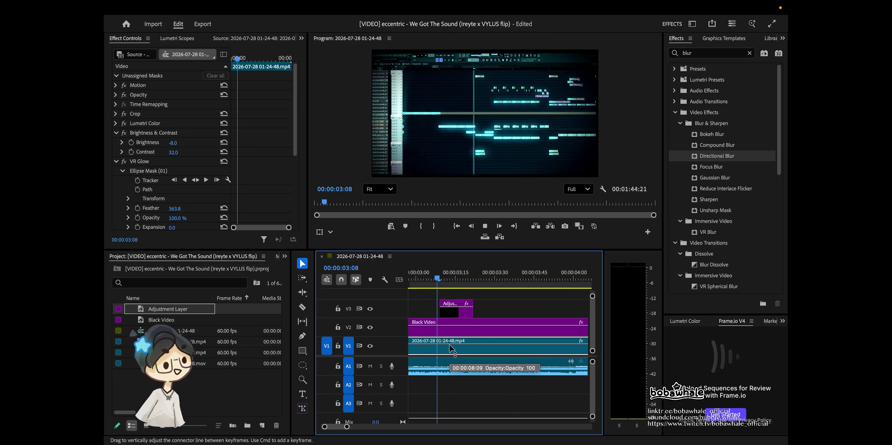
pyautogui.press('space')
pyautogui.scroll(-2, 436, 332)
pyautogui.click(425, 309)
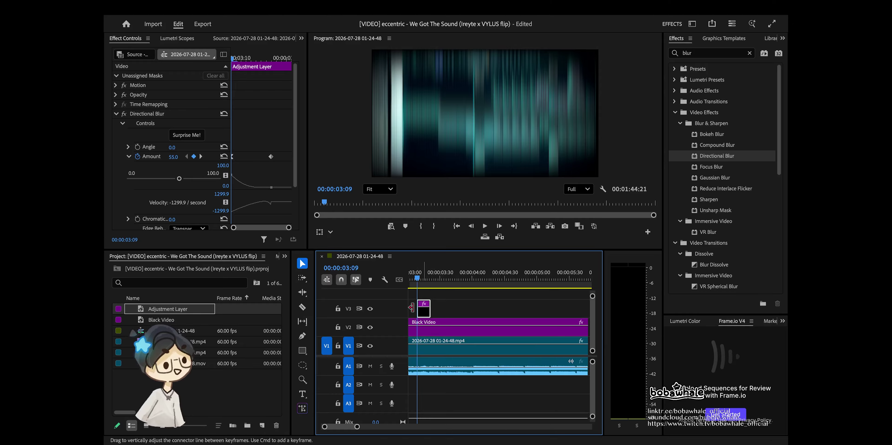
pyautogui.scroll(3, 425, 312)
pyautogui.moveTo(428, 315); pyautogui.dragTo(536, 316)
pyautogui.scroll(-2, 487, 287)
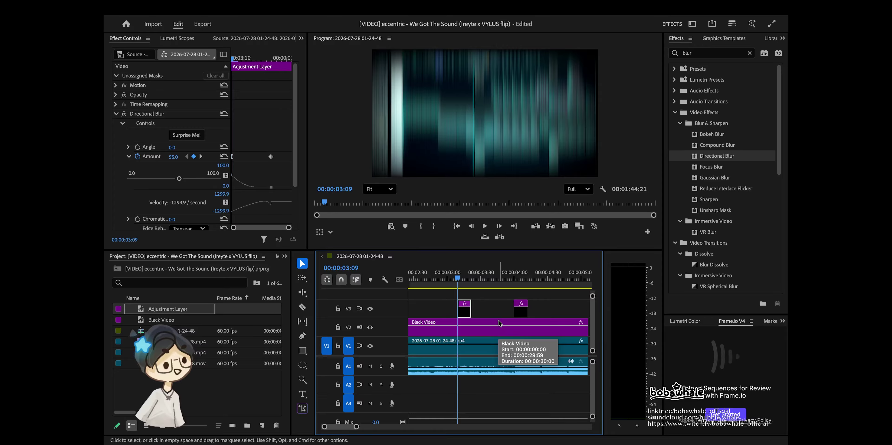
# - Play the section following the first hit and align the duplicated adjustment layer's start with the beat at 00:00:04:01
pyautogui.press('space')
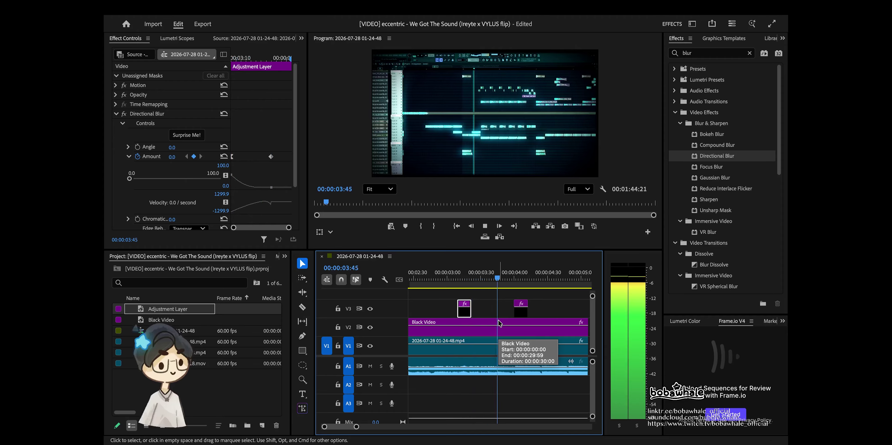
pyautogui.press('space')
pyautogui.click(511, 279)
pyautogui.scroll(4, 517, 280)
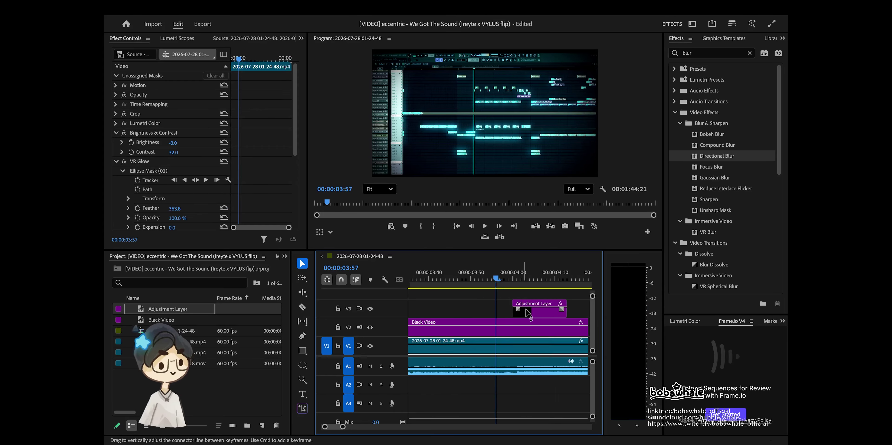
pyautogui.scroll(-4, 484, 282)
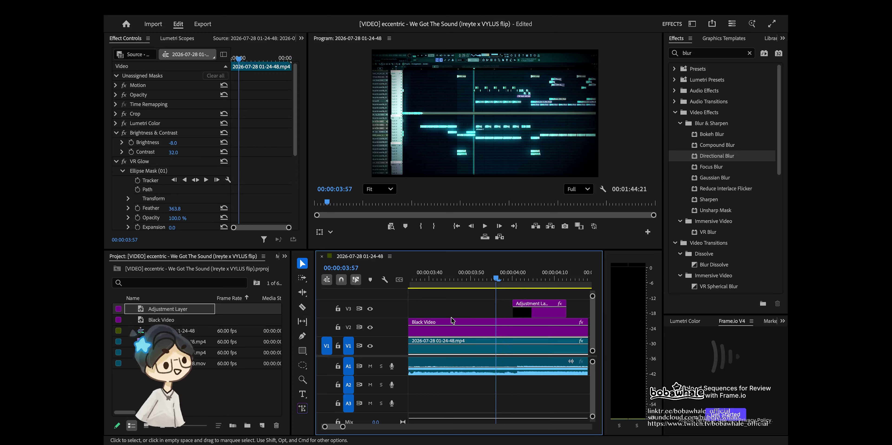
pyautogui.click(507, 279)
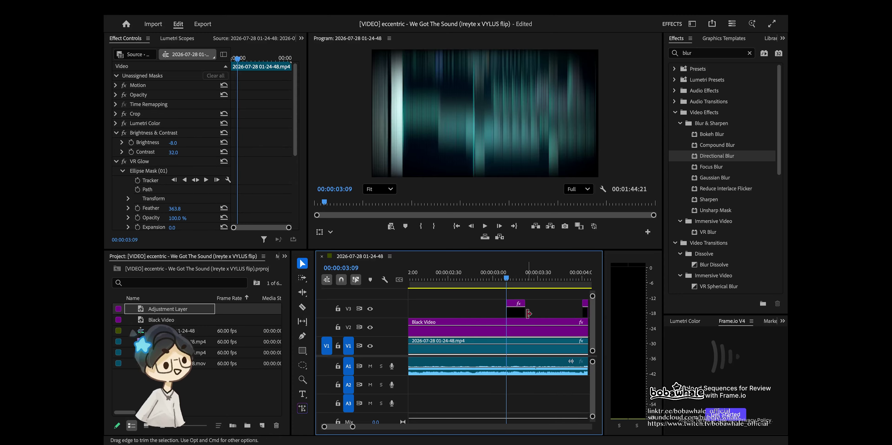
pyautogui.hscroll(3, 528, 313)
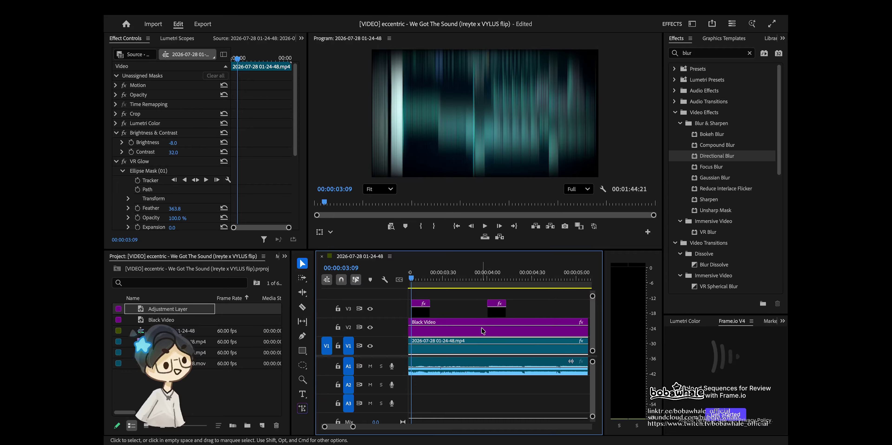
pyautogui.click(488, 281)
pyautogui.press('=')
pyautogui.press('=')
pyautogui.press('=')
pyautogui.moveTo(510, 312); pyautogui.dragTo(516, 316)
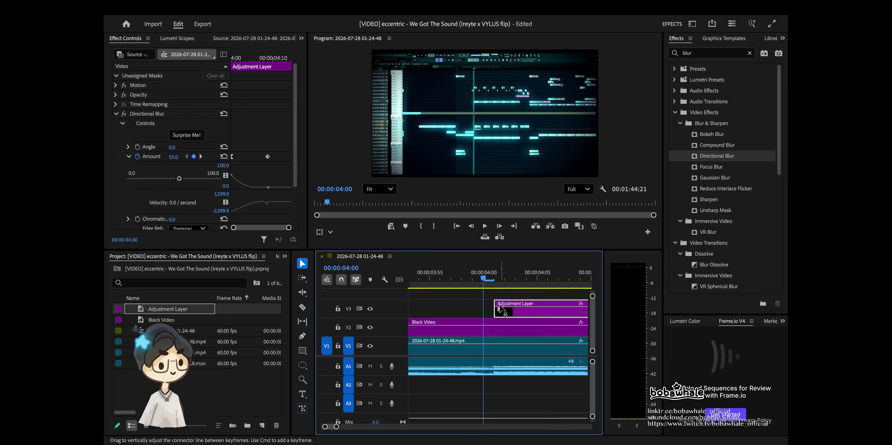
pyautogui.click(494, 275)
pyautogui.press('-')
pyautogui.press('-')
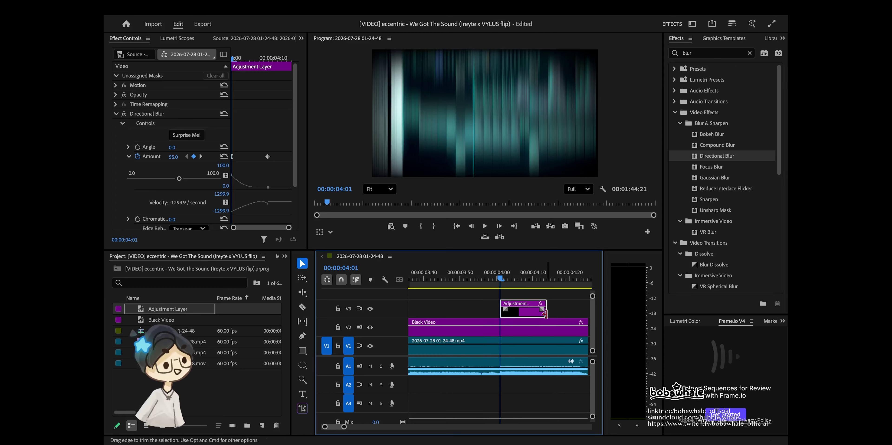
# - Shorten the duplicated layer to about 5 frames, bringing its ending Amount keyframe earlier and steepening the blur curve to about -3808 per second
pyautogui.moveTo(268, 157); pyautogui.dragTo(257, 157)
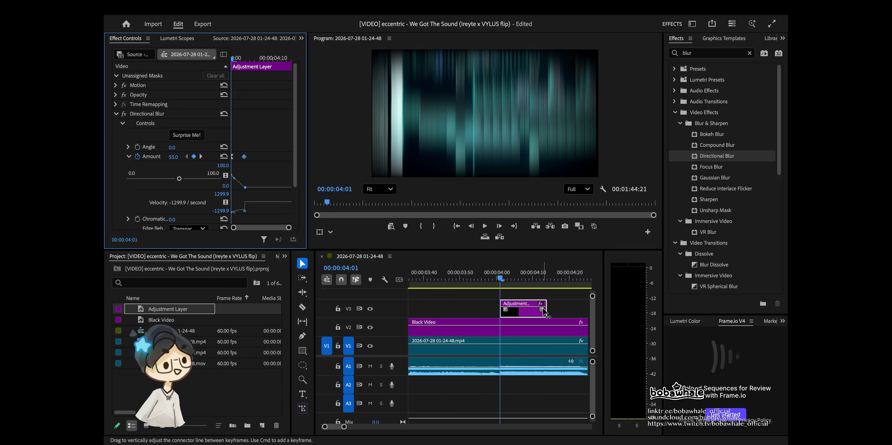
pyautogui.moveTo(546, 310); pyautogui.dragTo(517, 314)
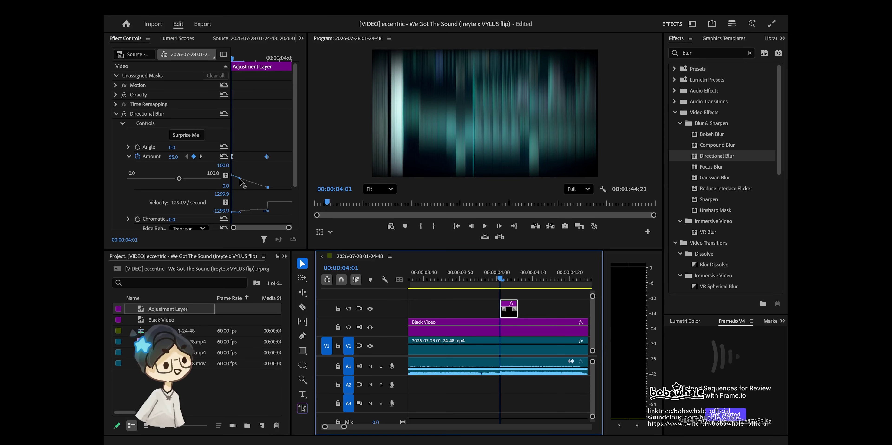
pyautogui.moveTo(241, 179); pyautogui.dragTo(238, 181)
# - Set the duplicate's Directional Blur Amount at 00:00:04:01 to 30, lower it to 20, and play back the weaker hit
pyautogui.click(181, 156)
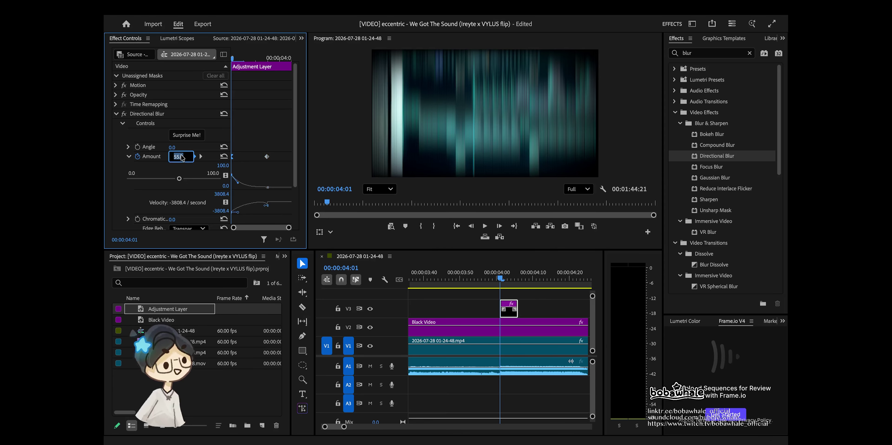
pyautogui.write('30')
pyautogui.press('Return')
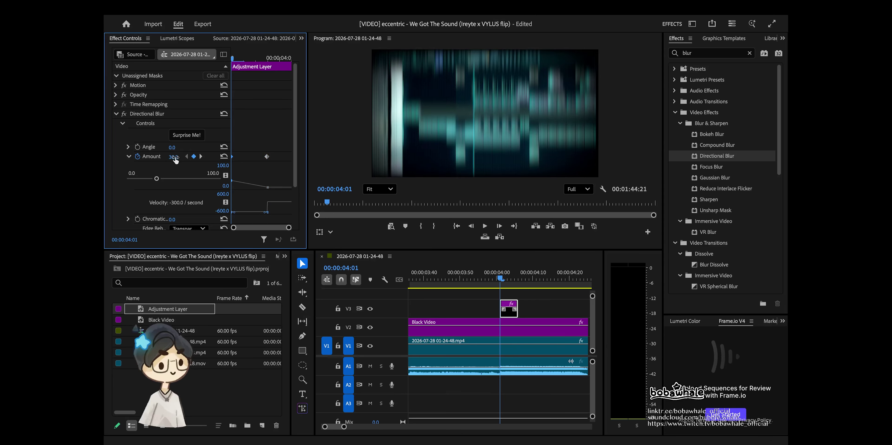
pyautogui.press('Return')
pyautogui.click(483, 277)
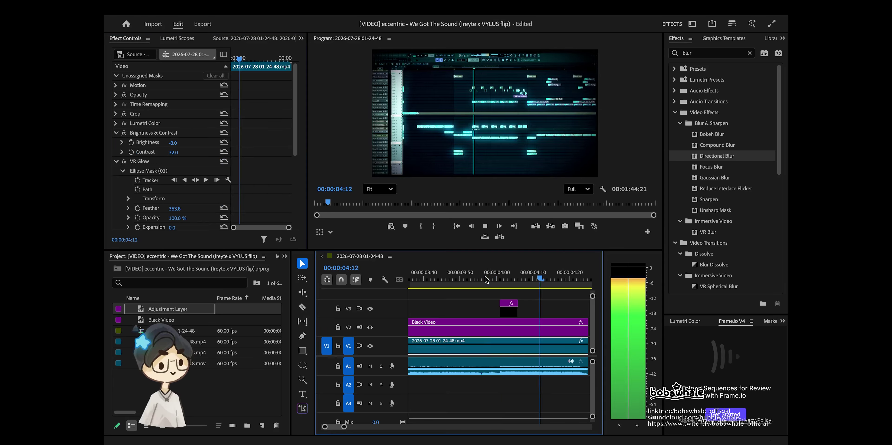
pyautogui.press('space')
pyautogui.press('space')
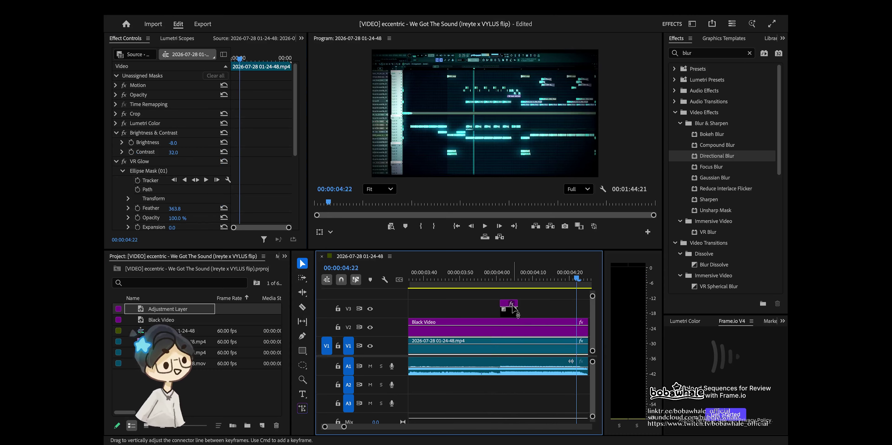
# - Trim the weaker blur layer to about 3 frames and paste a copy of it on the next beat, about 00:00:04:25
pyautogui.click(501, 277)
pyautogui.press('=')
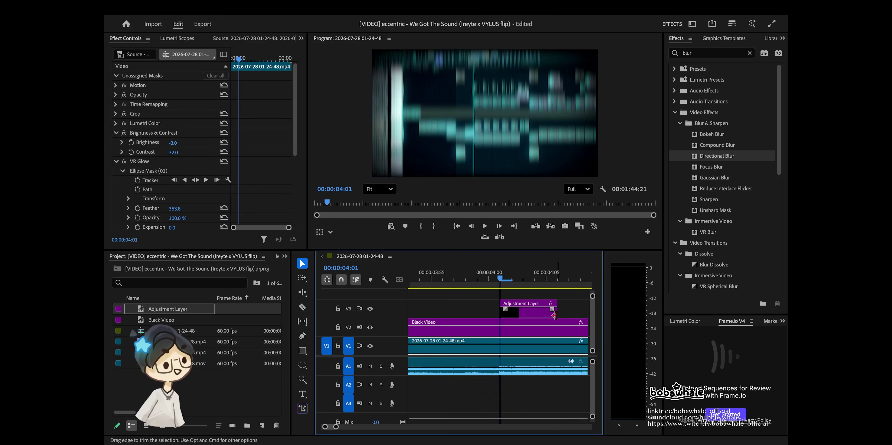
pyautogui.moveTo(554, 315); pyautogui.dragTo(533, 312)
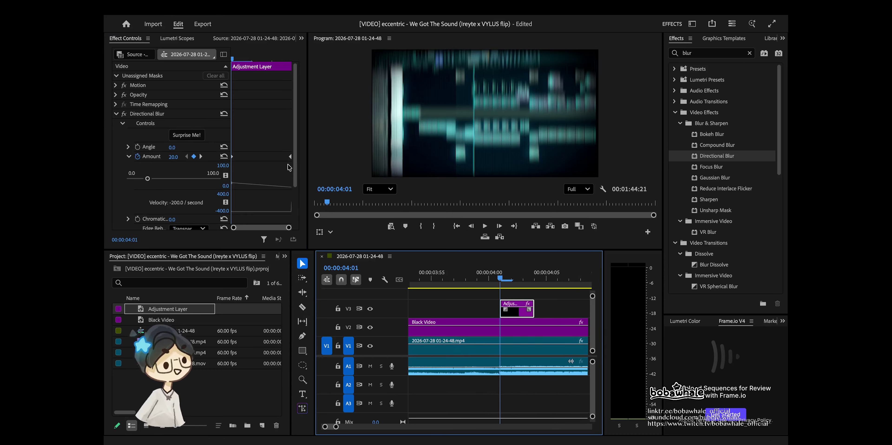
pyautogui.hotkey('ctrl', 'c')
pyautogui.press('-')
pyautogui.click(533, 276)
pyautogui.hotkey('ctrl', 'v')
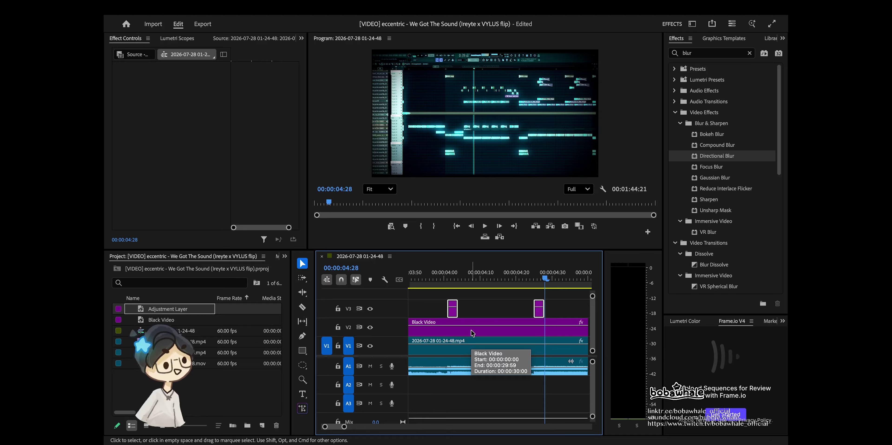
# - Paste more copies of the short blur layer on the following beats, at 00:00:04:49, about 00:00:05:13 and 00:00:05:37, and play them back
pyautogui.press('-')
pyautogui.click(508, 283)
pyautogui.press('=')
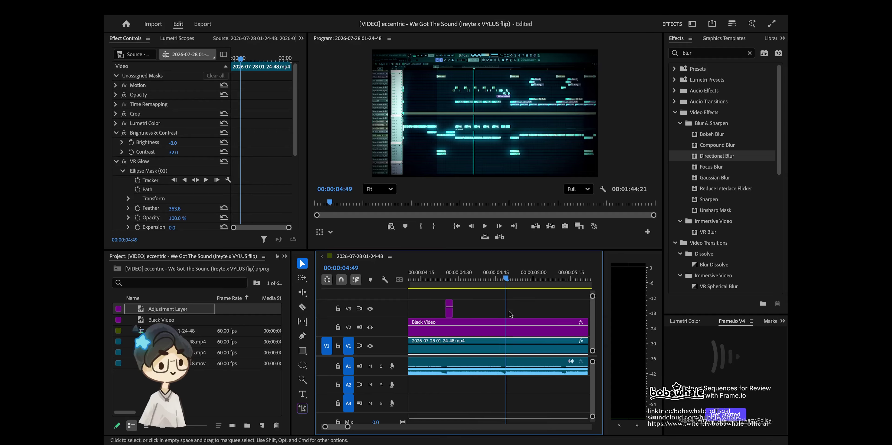
pyautogui.press('-')
pyautogui.press('Down')
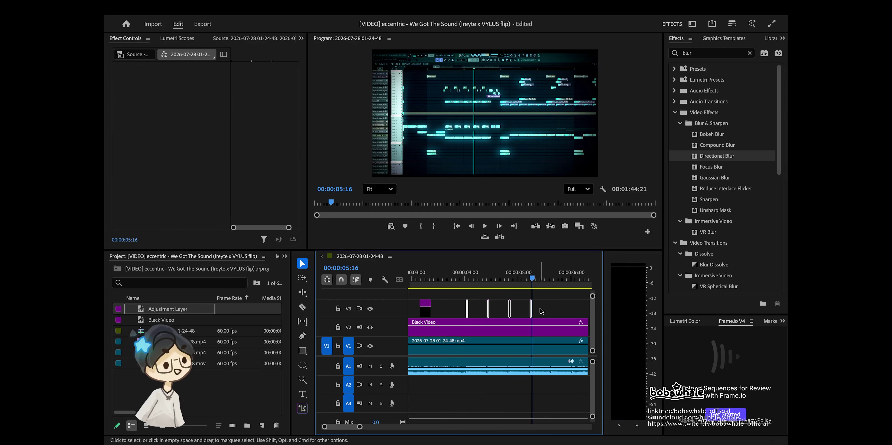
pyautogui.click(550, 277)
pyautogui.press('=')
pyautogui.press('-')
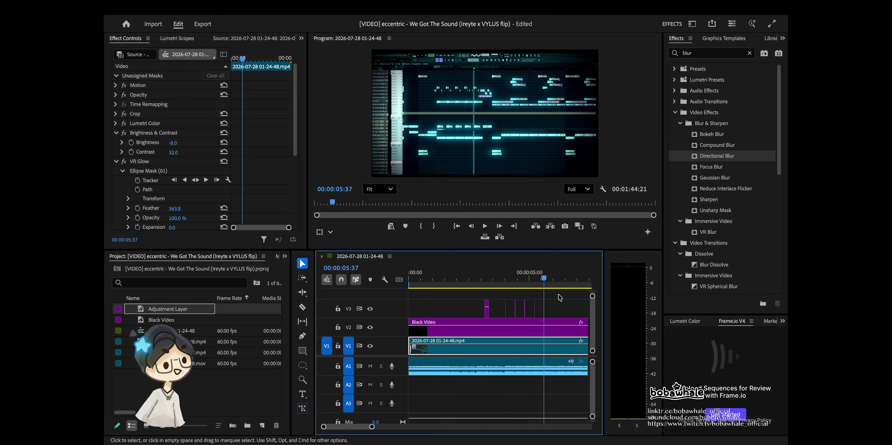
pyautogui.click(496, 277)
pyautogui.press('space')
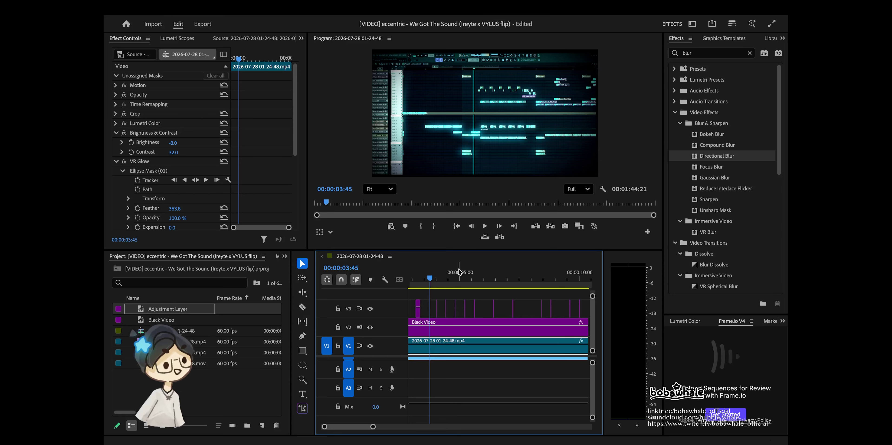
# - Mark the sequence's In point at 00:00:03:26 and its Out point at 00:00:06:49
pyautogui.moveTo(431, 279); pyautogui.dragTo(422, 279)
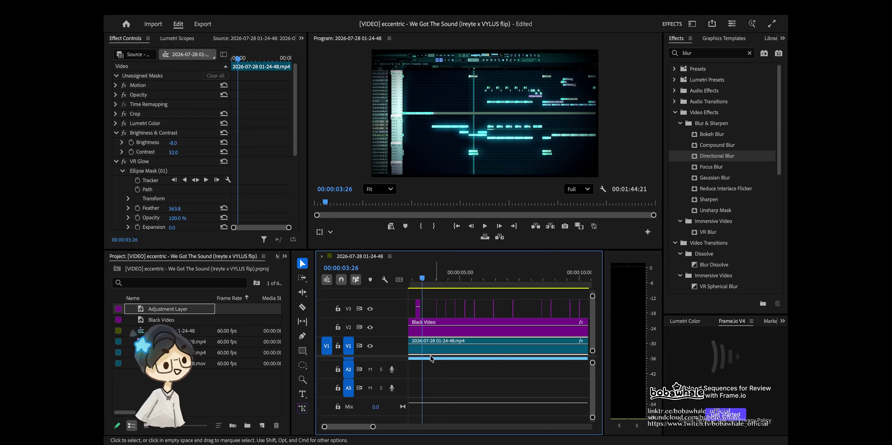
pyautogui.press('i')
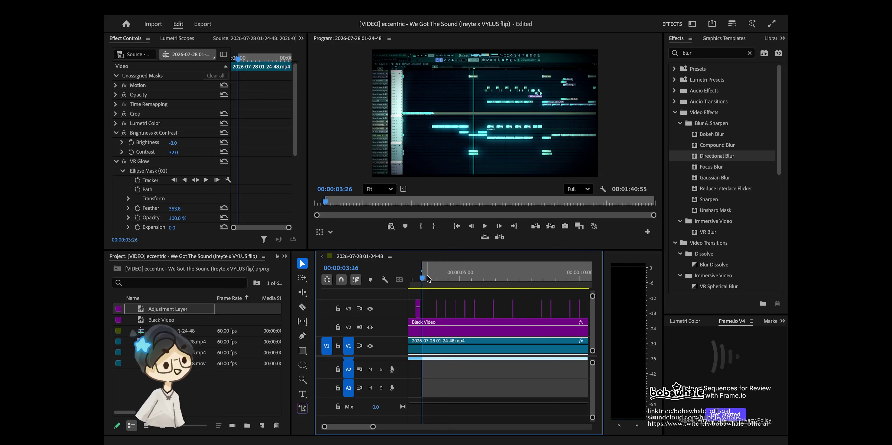
pyautogui.moveTo(428, 279); pyautogui.dragTo(504, 279)
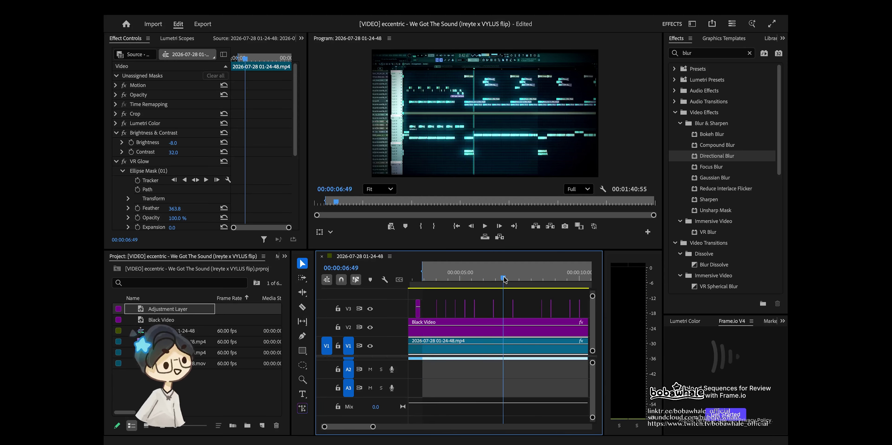
pyautogui.press('o')
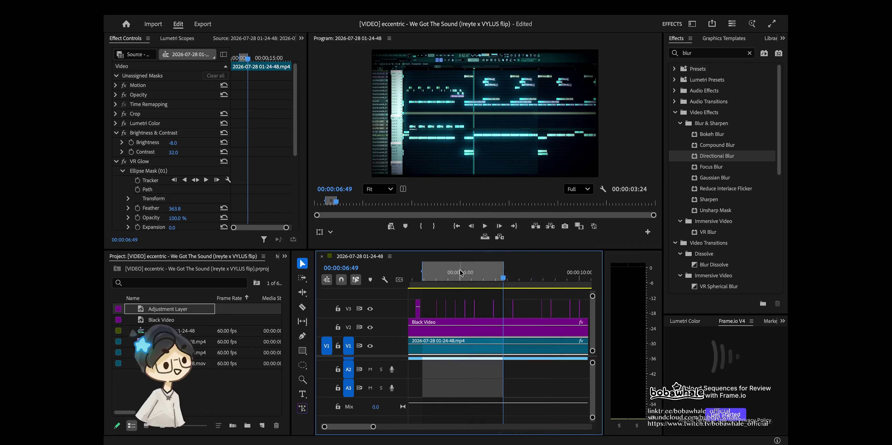
# - Clear the sequence's In and Out points and undo the clearing
pyautogui.rightClick(462, 270)
pyautogui.click(509, 304)
pyautogui.press('\\')
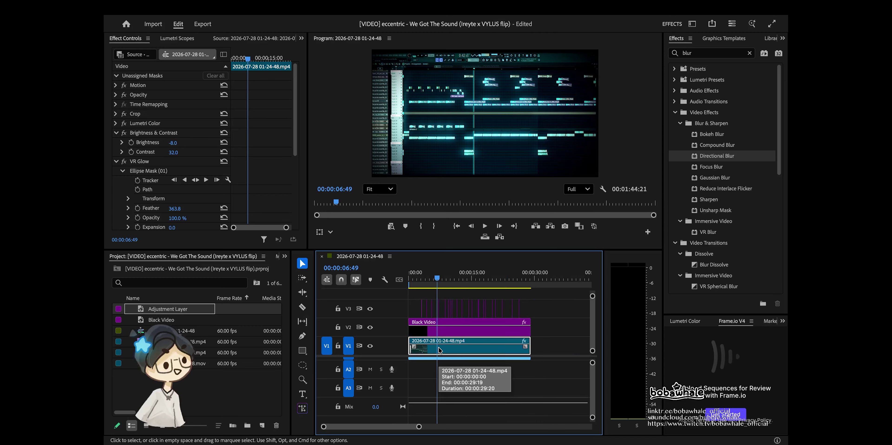
pyautogui.hotkey('ctrl', 'z')
pyautogui.press('\\')
pyautogui.click(205, 25)
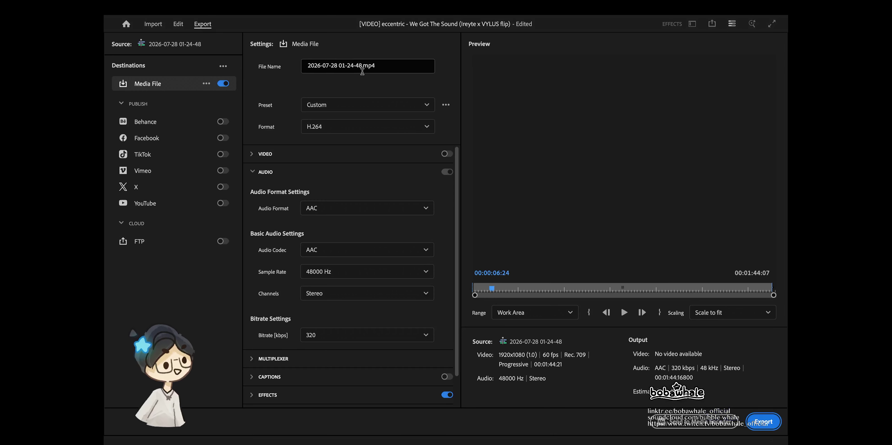
pyautogui.click(359, 66)
pyautogui.write('jiejie')
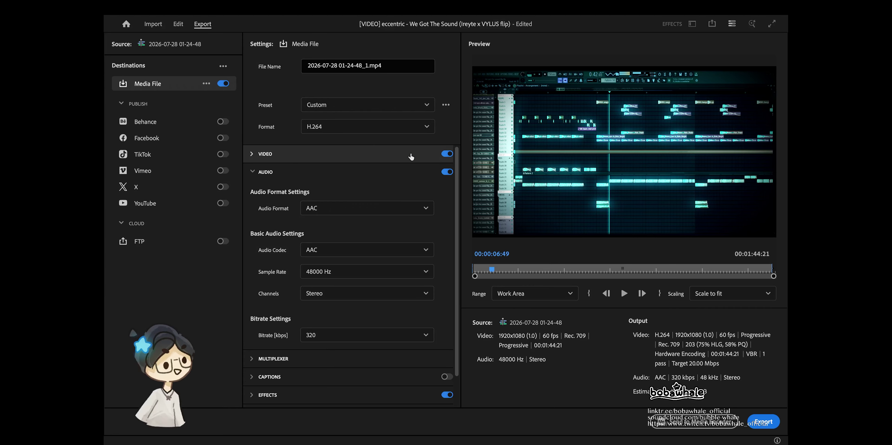
pyautogui.click(528, 296)
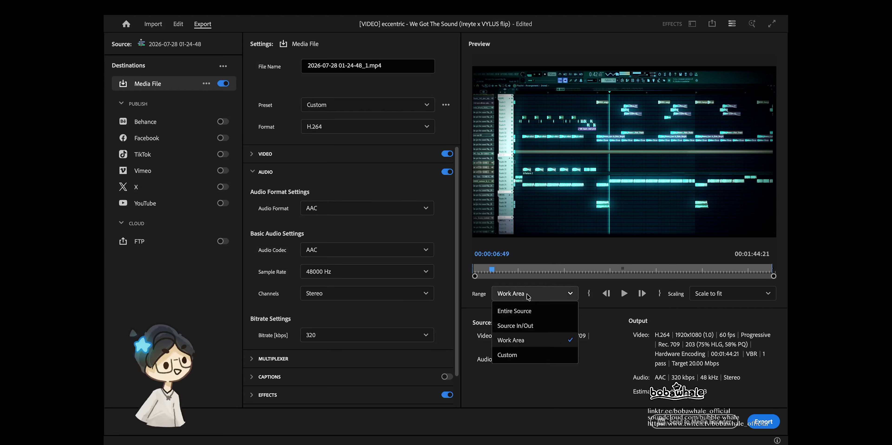
pyautogui.click(528, 326)
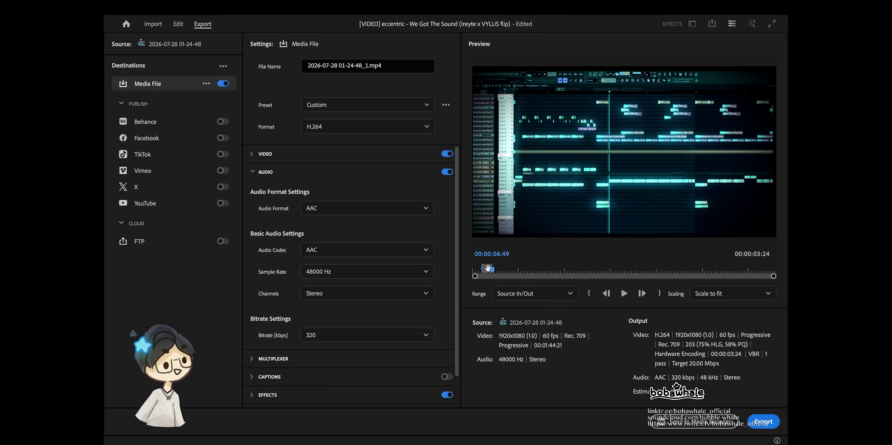
pyautogui.click(765, 422)
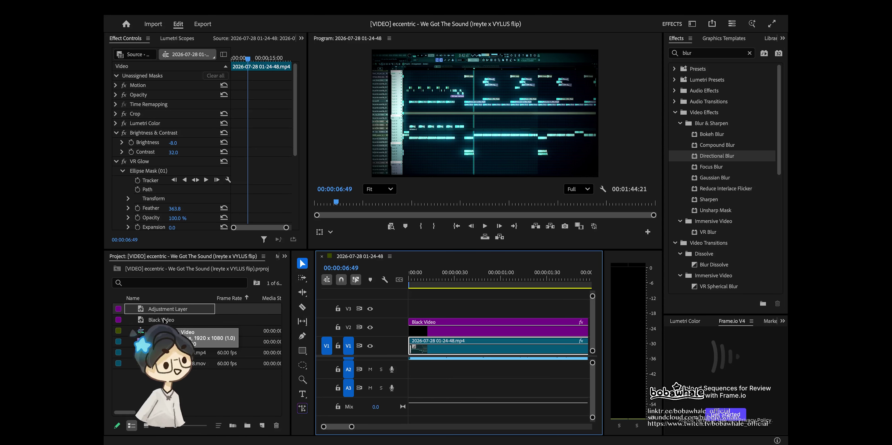
# - Place Black Video on a new top layer at the sequence start, cut it at 00:00:00:21 and delete the remainder
pyautogui.rightClick(388, 316)
pyautogui.click(398, 298)
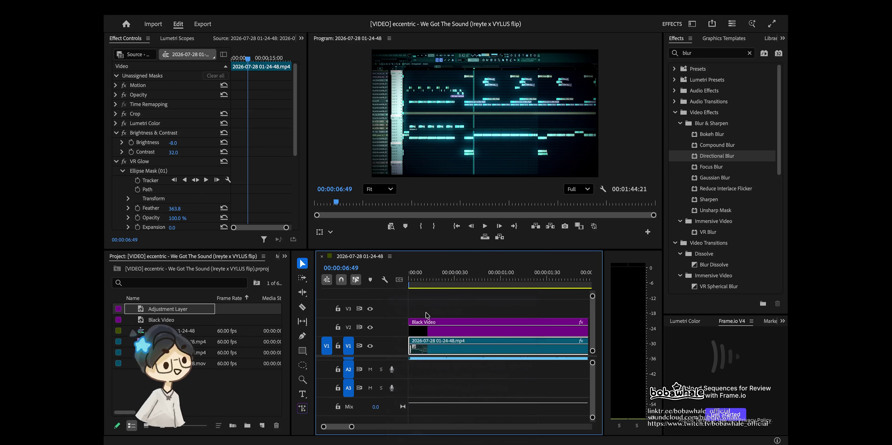
pyautogui.moveTo(172, 322); pyautogui.dragTo(431, 305)
pyautogui.click(441, 279)
pyautogui.press('c')
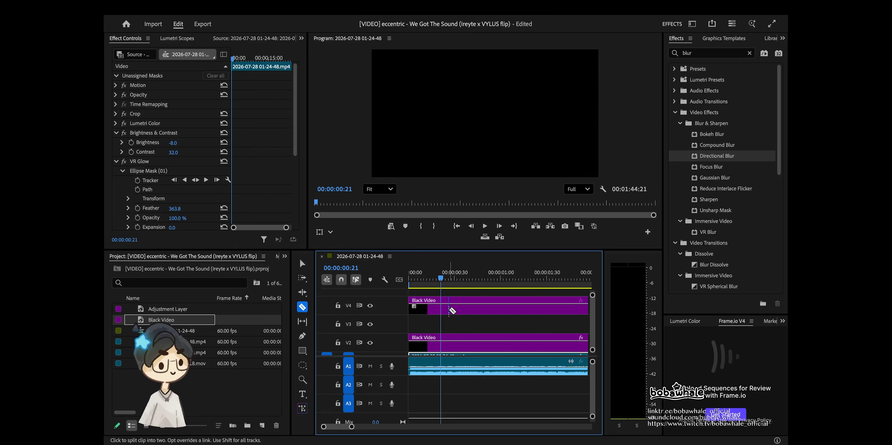
pyautogui.click(440, 313)
pyautogui.press('v')
pyautogui.click(450, 308)
pyautogui.press('Delete')
# - Keyframe the short Black Video clip's opacity from 100% at its start to 0% at 00:00:00:21, and play the fade-in back
pyautogui.click(425, 308)
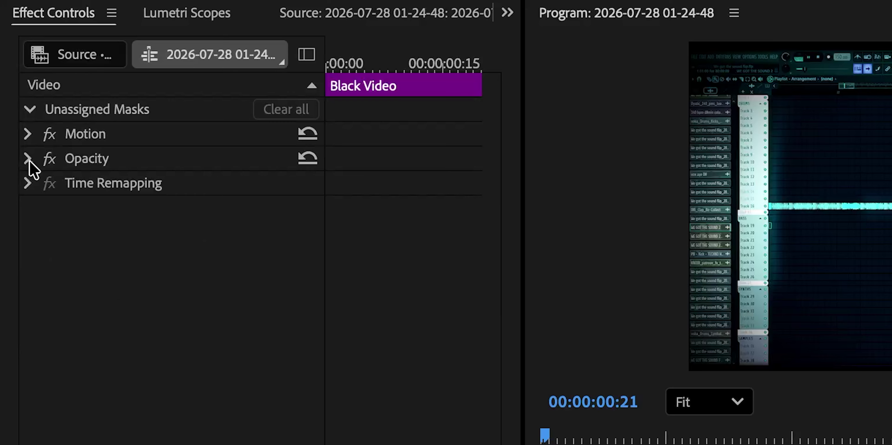
pyautogui.click(115, 94)
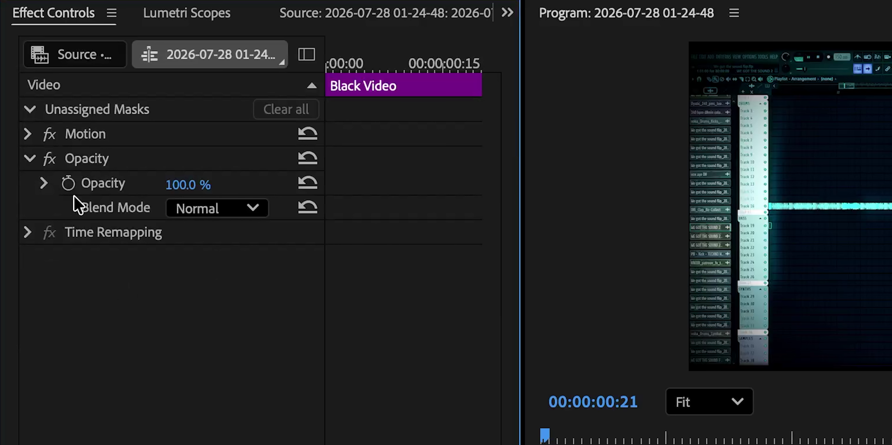
pyautogui.click(187, 184)
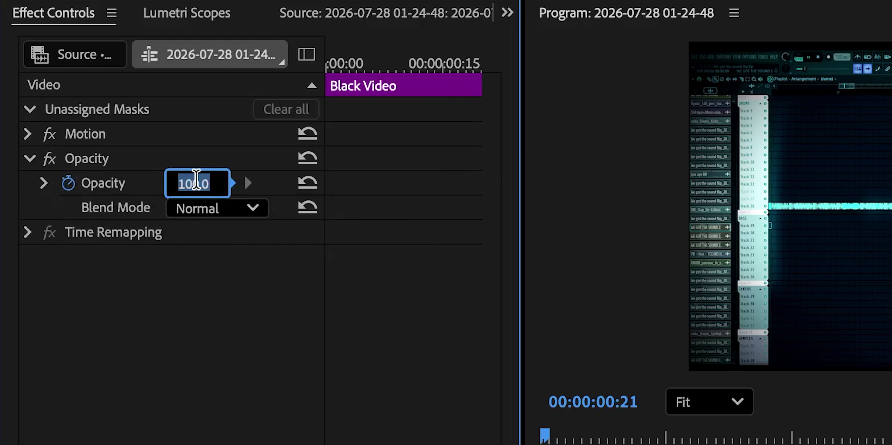
pyautogui.write('0')
pyautogui.press('Return')
pyautogui.moveTo(360, 65); pyautogui.dragTo(3, 85)
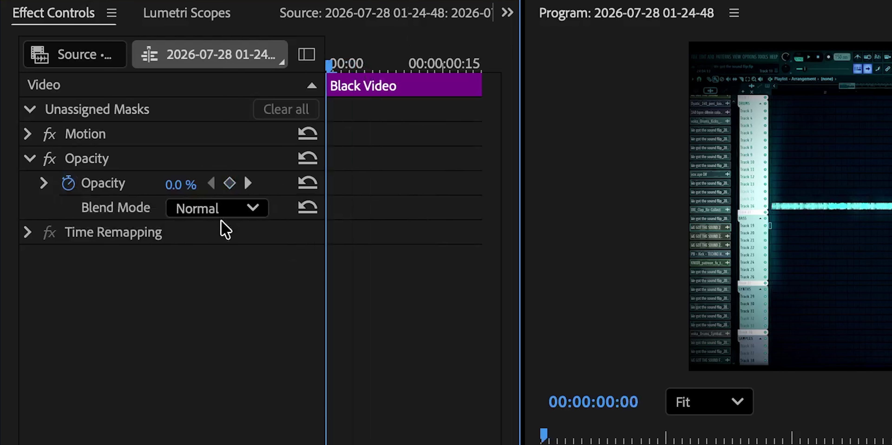
pyautogui.click(194, 181)
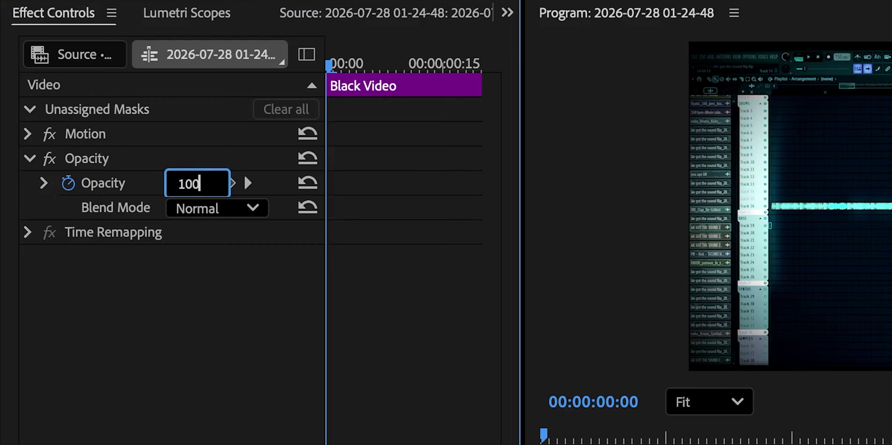
pyautogui.press('Return')
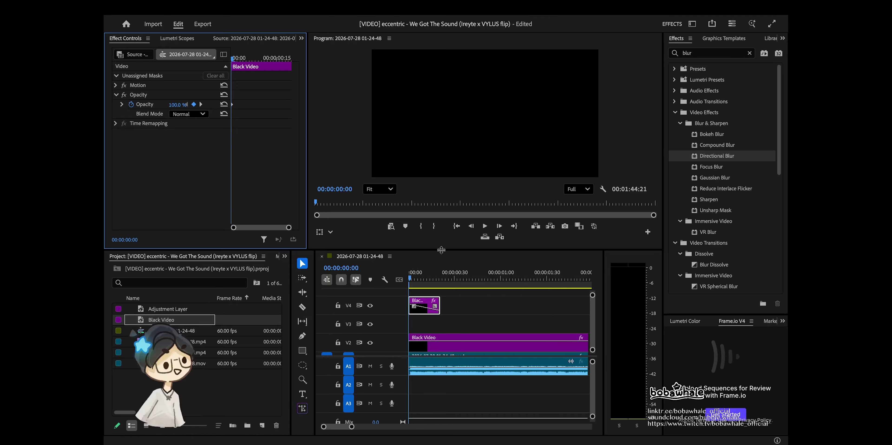
pyautogui.press('space')
pyautogui.press('space')
# - Paste a copy of the short Black Video clip near 00:00:29:05 and align its end with the end of the footage
pyautogui.scroll(-3, 414, 306)
pyautogui.hscroll(5, 414, 306)
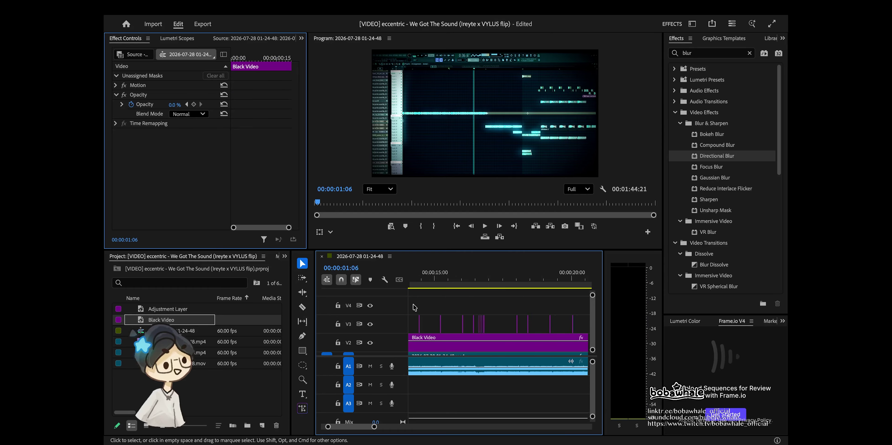
pyautogui.hscroll(-5, 415, 305)
pyautogui.hscroll(10, 464, 331)
pyautogui.hscroll(10, 463, 329)
pyautogui.hscroll(-3, 465, 311)
pyautogui.click(470, 276)
pyautogui.scroll(5, 472, 299)
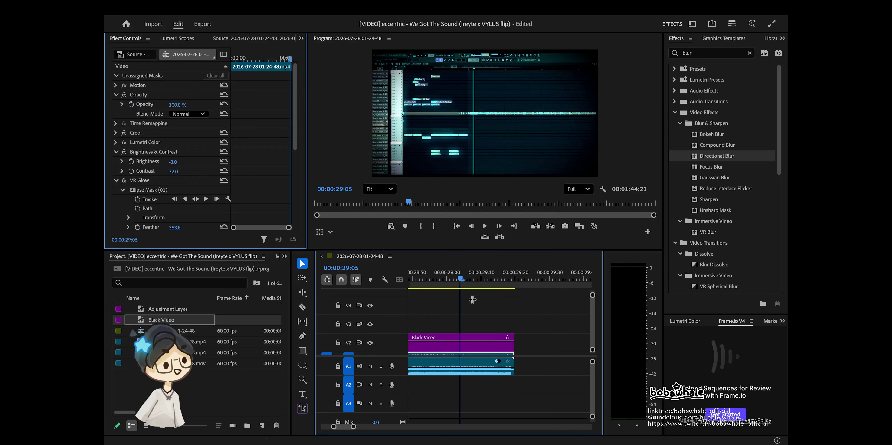
pyautogui.press('super+v')
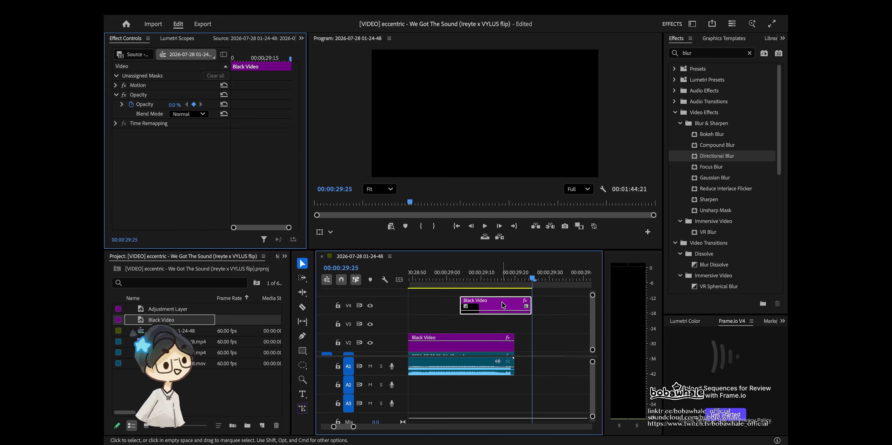
pyautogui.moveTo(503, 305); pyautogui.dragTo(487, 305)
# - Reverse the pasted clip's opacity keyframes to 0% at its start and 100% at its end, and play the fade-out back
pyautogui.click(467, 276)
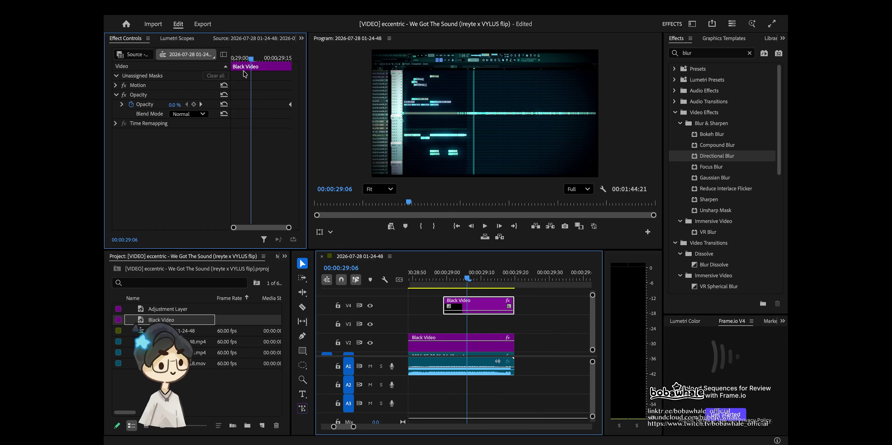
pyautogui.click(186, 105)
pyautogui.click(175, 105)
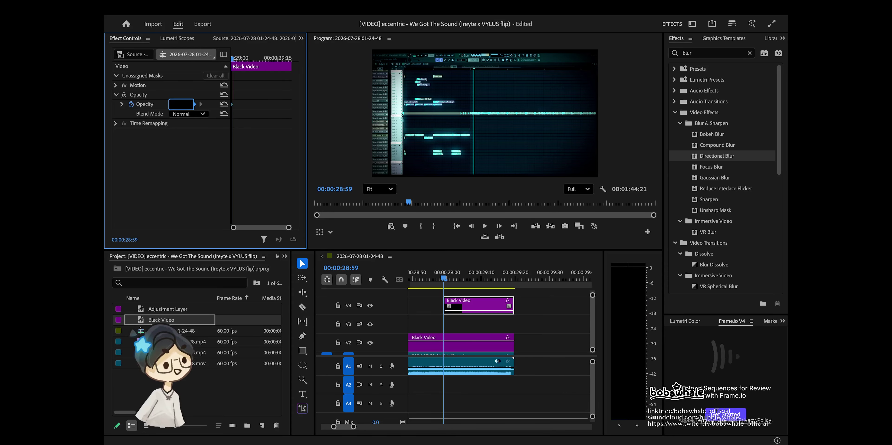
pyautogui.press('Return')
pyautogui.moveTo(265, 59); pyautogui.dragTo(289, 58)
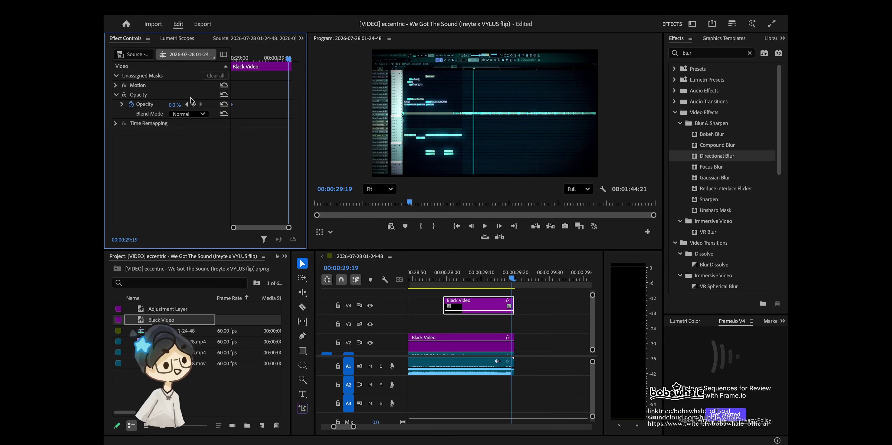
pyautogui.click(176, 104)
pyautogui.write('100')
pyautogui.press('Return')
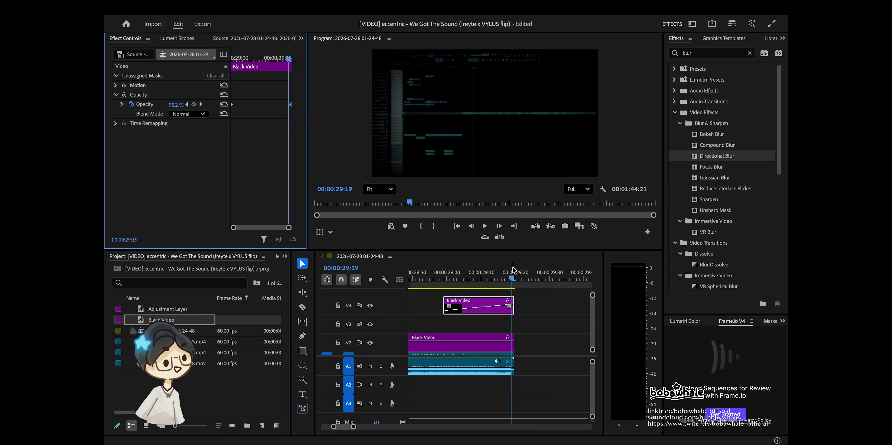
pyautogui.click(435, 280)
pyautogui.press('space')
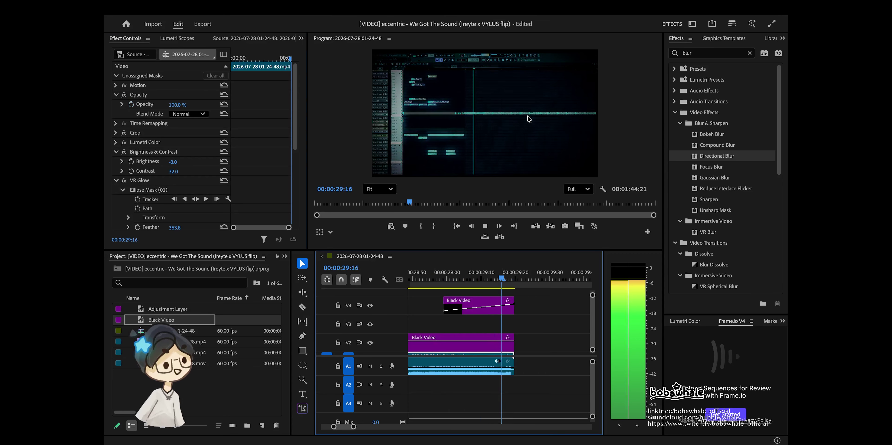
# - Search the effects for "fade" and apply a Constant Power crossfade to the end of the first A1 audio clip
pyautogui.hscroll(-5, 511, 369)
pyautogui.moveTo(436, 279); pyautogui.dragTo(516, 288)
pyautogui.hscroll(-3, 527, 305)
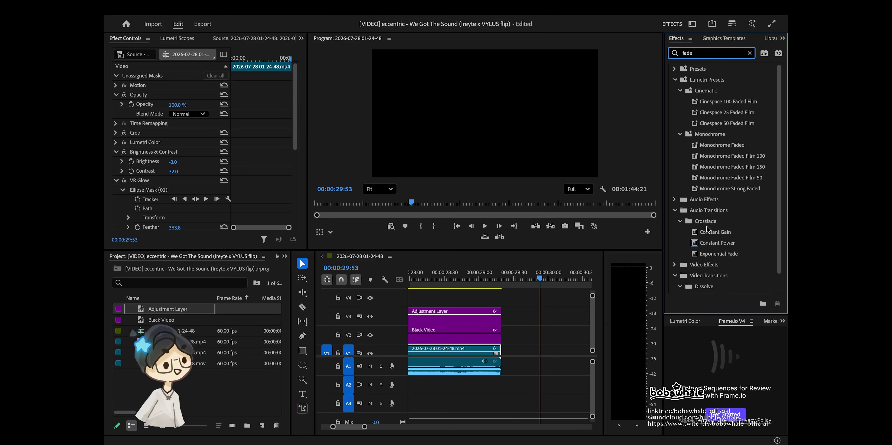
pyautogui.click(734, 244)
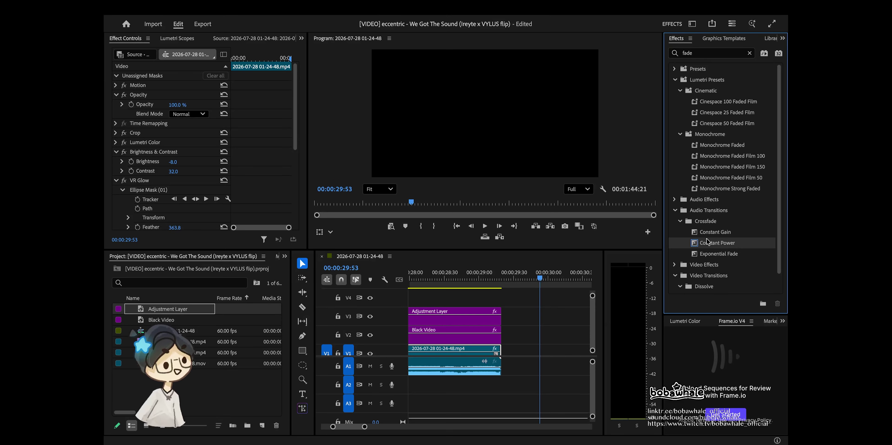
pyautogui.moveTo(717, 246); pyautogui.dragTo(501, 371)
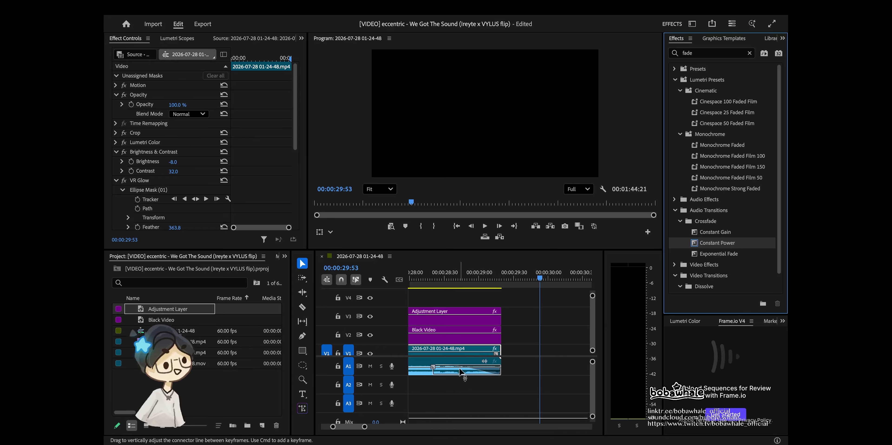
# - Apply a Constant Power crossfade to the start of the first A1 audio clip, shorten it and play the opening back
pyautogui.hscroll(-20, 482, 339)
pyautogui.hscroll(-3, 483, 340)
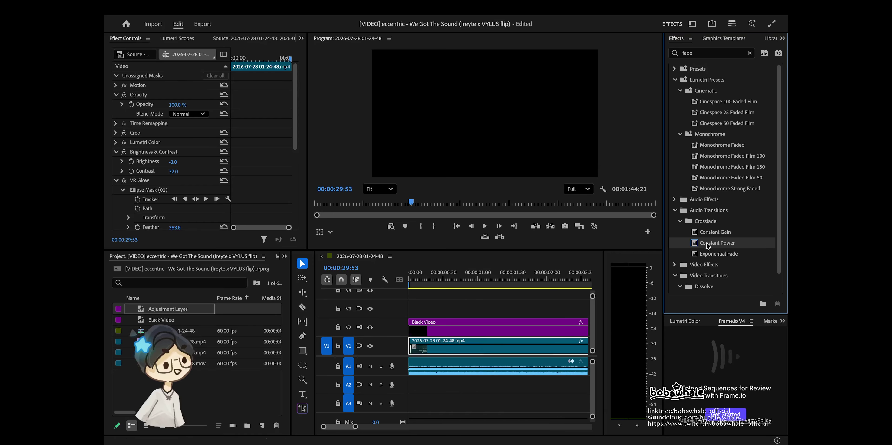
pyautogui.moveTo(707, 246); pyautogui.dragTo(412, 371)
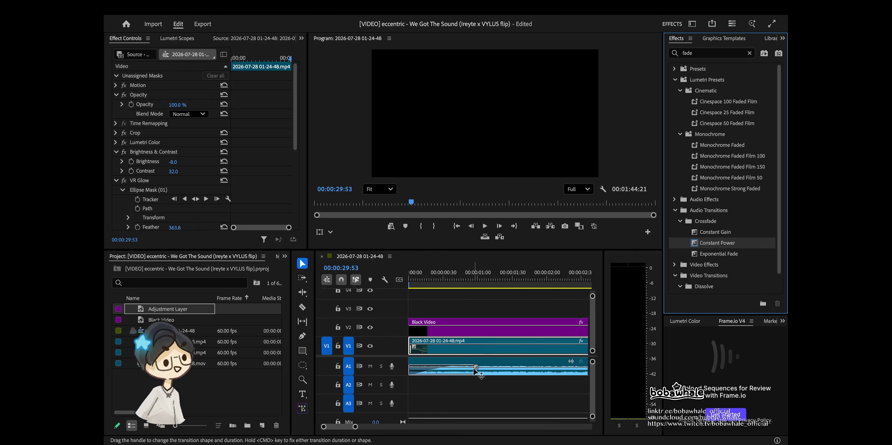
pyautogui.moveTo(475, 369); pyautogui.dragTo(438, 370)
pyautogui.click(429, 276)
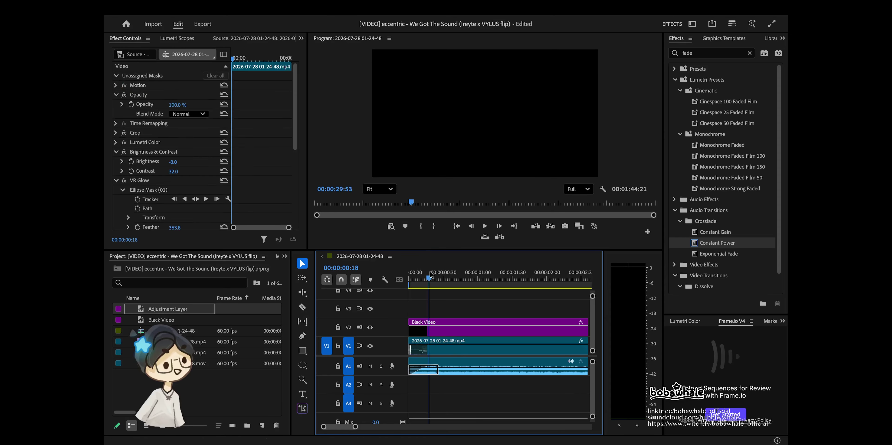
pyautogui.press('space')
pyautogui.press('-')
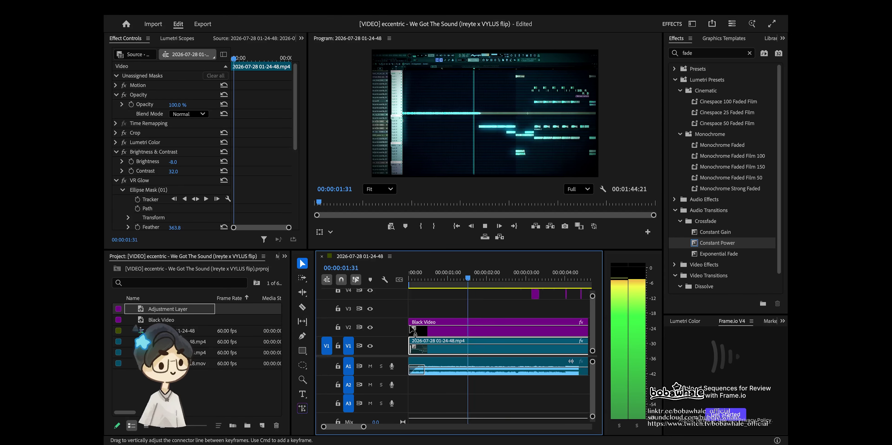
pyautogui.scroll(2, 413, 330)
pyautogui.press('-')
pyautogui.press('space')
pyautogui.press('Home')
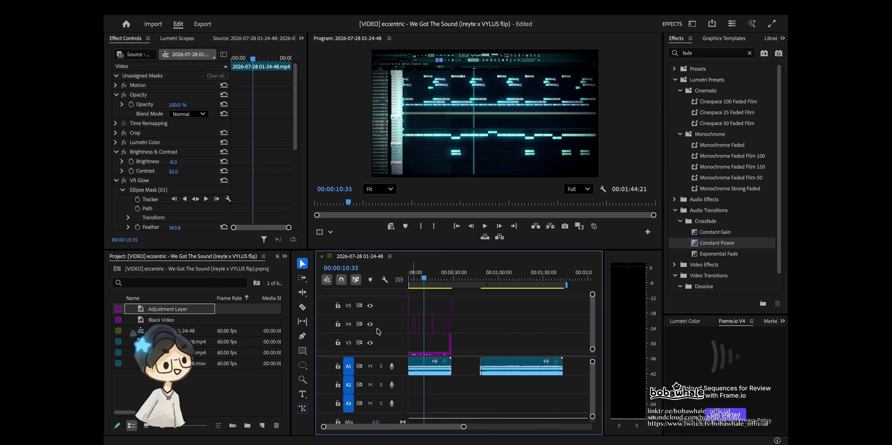
# - Export only the sequence's audio in H.264 format with the video output turned off
pyautogui.click(201, 24)
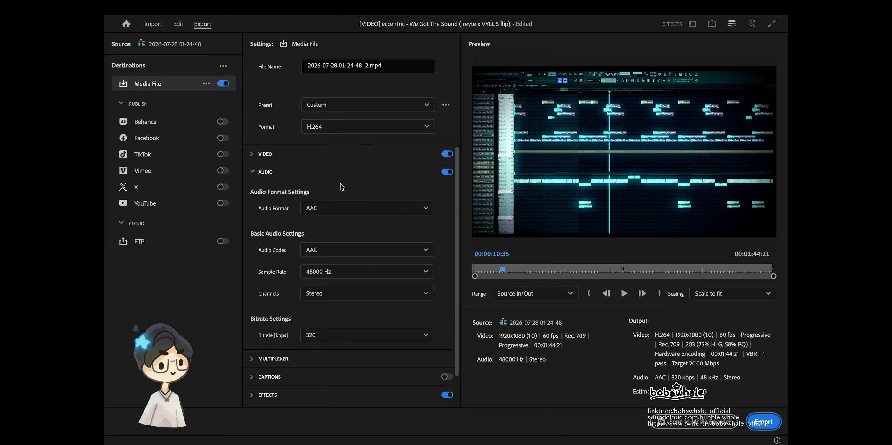
pyautogui.click(446, 153)
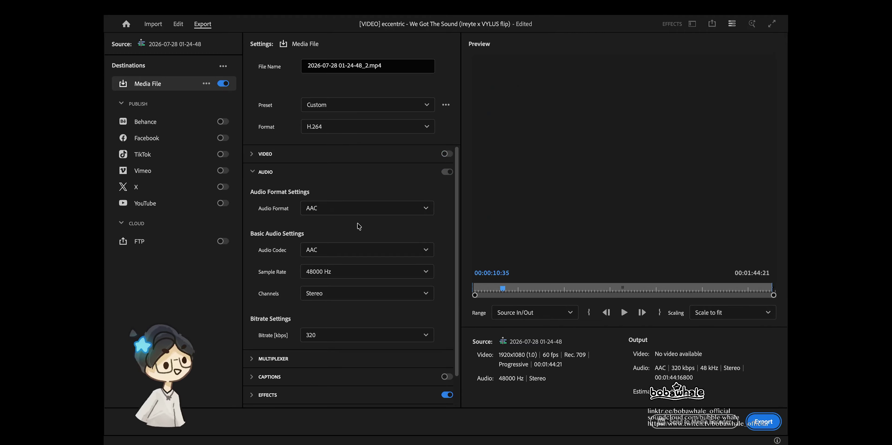
pyautogui.click(764, 422)
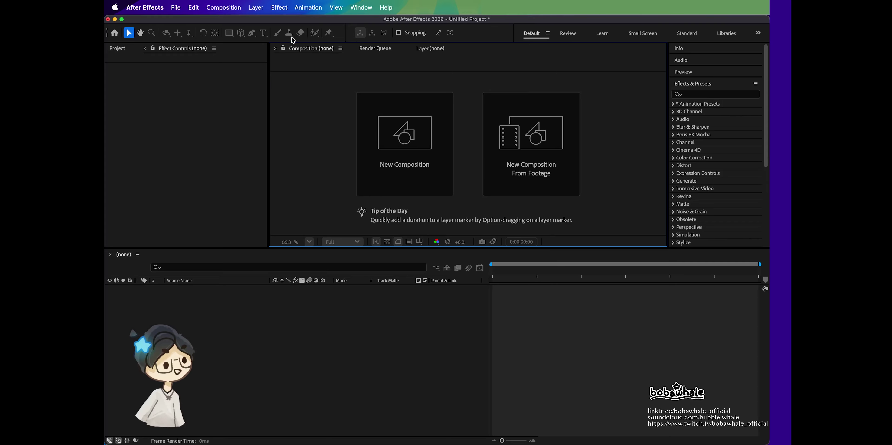
# - In After Effects, create a new composition and add audio.mp4 from the desktop to its timeline
pyautogui.click(426, 161)
pyautogui.press('Return')
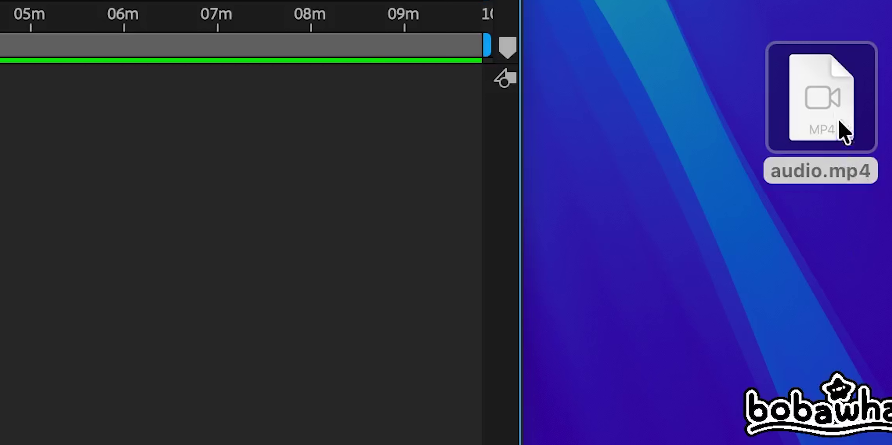
pyautogui.moveTo(861, 295); pyautogui.dragTo(858, 322)
pyautogui.moveTo(825, 185); pyautogui.dragTo(0, 164)
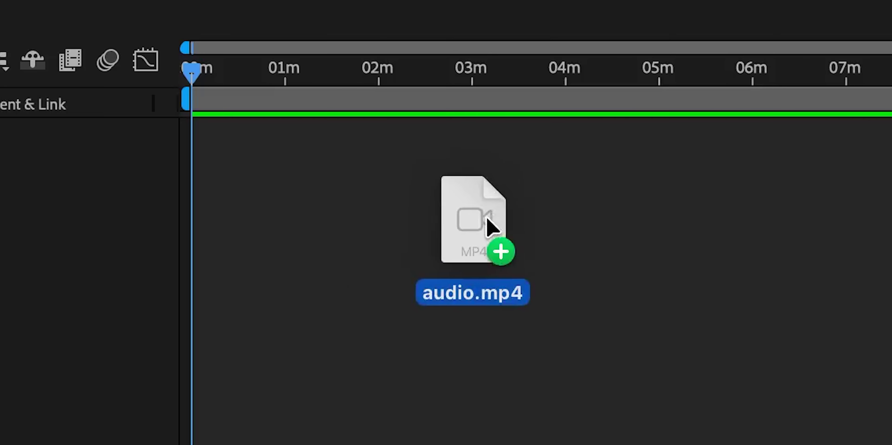
pyautogui.moveTo(486, 217); pyautogui.dragTo(488, 229)
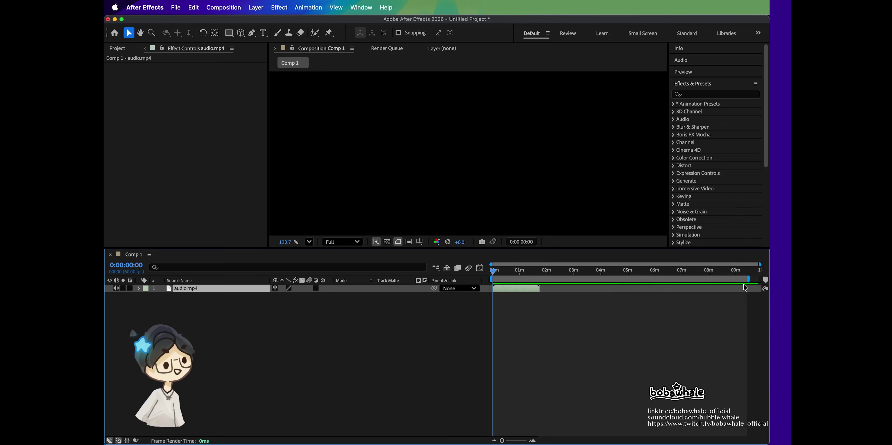
# - End the composition's work area where the audio ends and add a 1920 x 1080 px black solid (000000)
pyautogui.moveTo(745, 280); pyautogui.dragTo(540, 274)
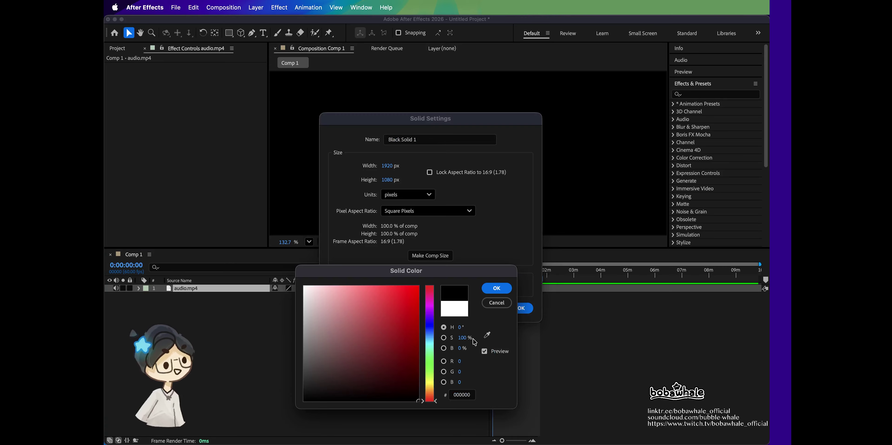
pyautogui.click(496, 287)
pyautogui.press('Return')
# - Search the effects for "audio" and apply Audio Spectrum to the black solid
pyautogui.click(692, 95)
pyautogui.write('audio')
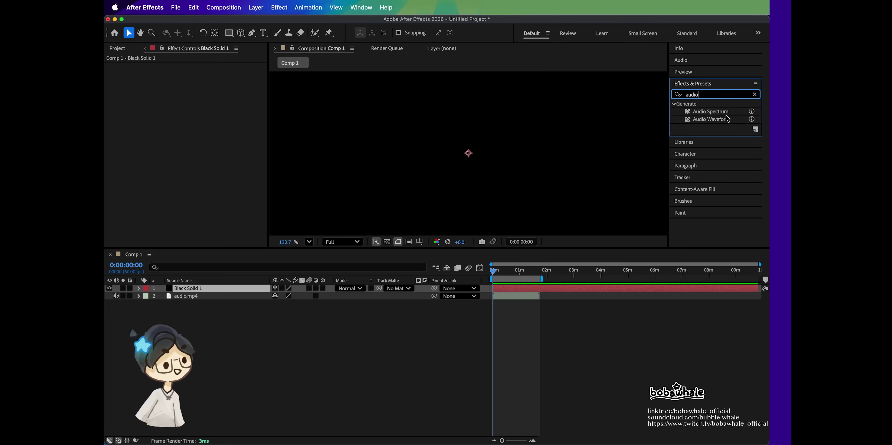
pyautogui.press('Down')
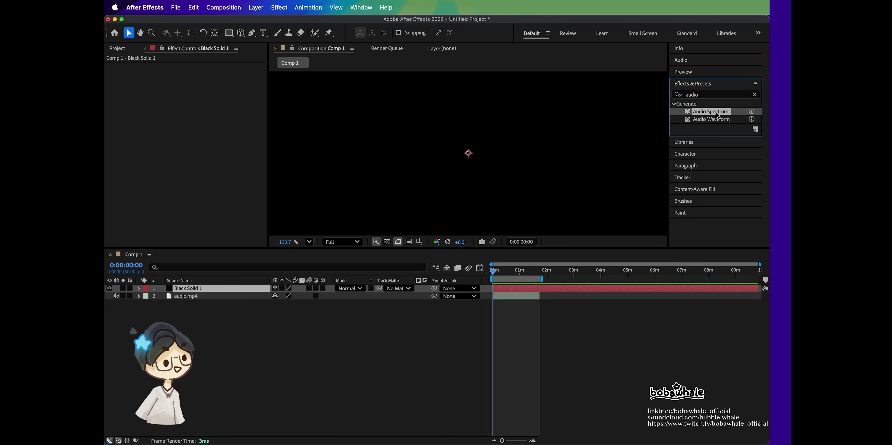
pyautogui.moveTo(720, 113); pyautogui.dragTo(514, 287)
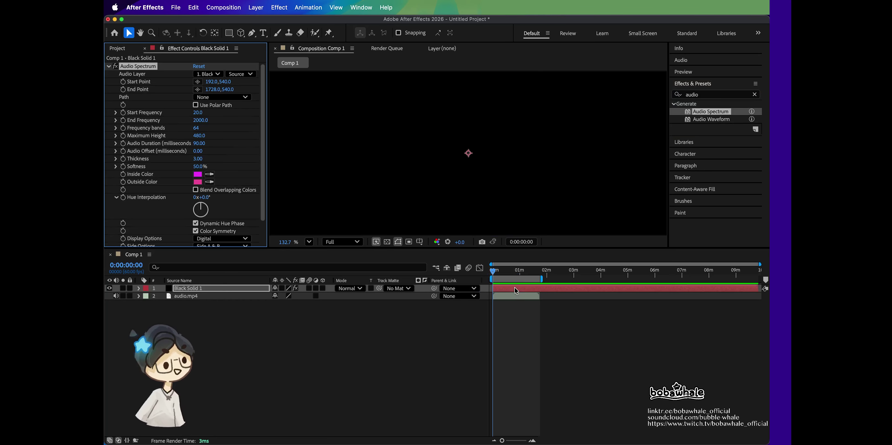
pyautogui.scroll(-3, 474, 139)
pyautogui.scroll(5, 474, 140)
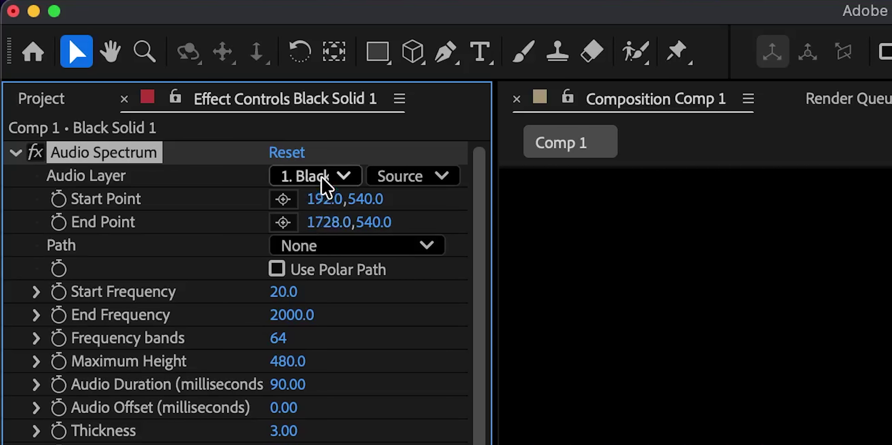
# - Set Audio Spectrum's audio layer to audio.mp4 and play the composition from its start to preview the spectrum
pyautogui.click(408, 184)
pyautogui.click(322, 176)
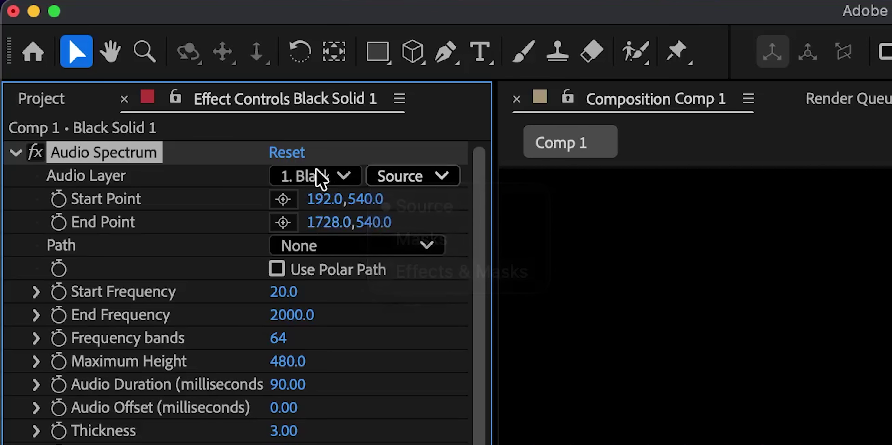
pyautogui.click(327, 175)
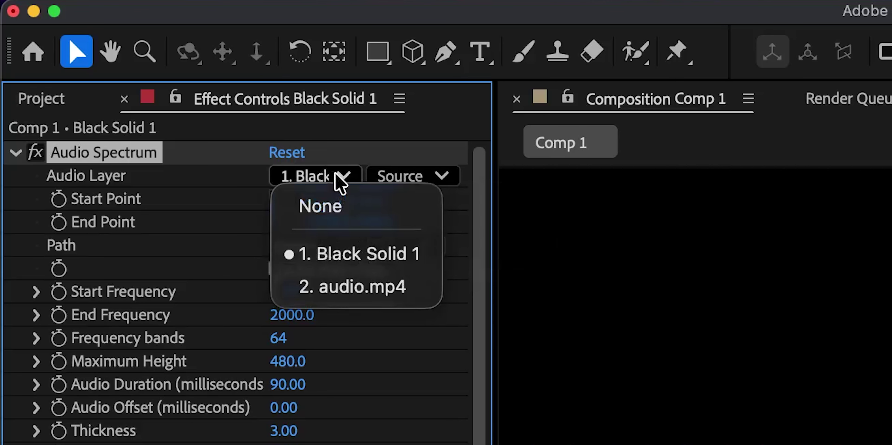
pyautogui.click(348, 292)
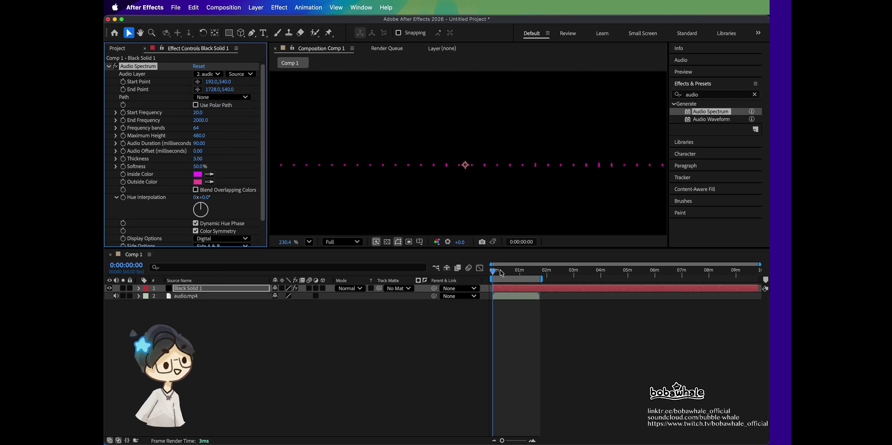
pyautogui.scroll(-5, 440, 190)
pyautogui.press('space')
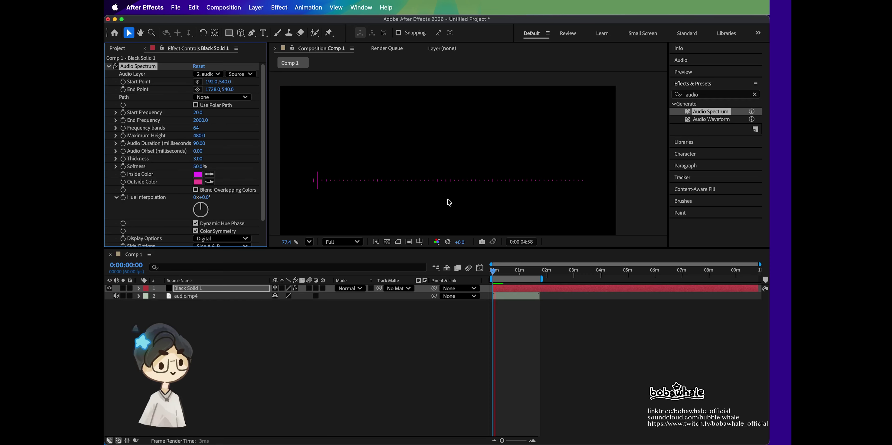
pyautogui.press('space')
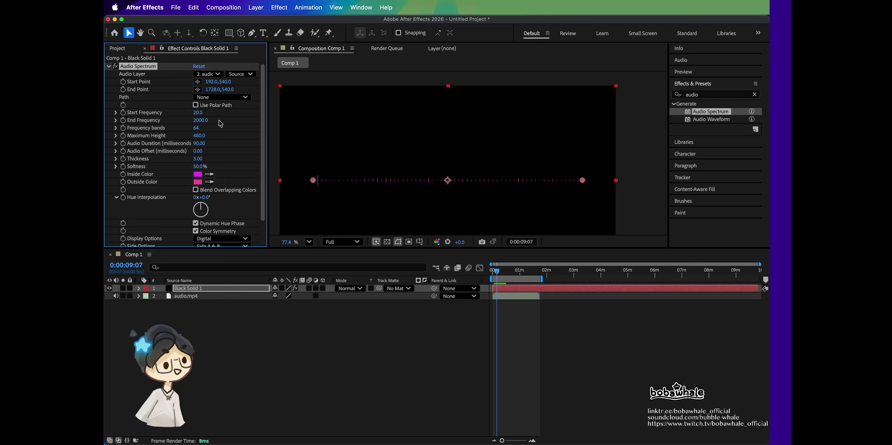
# - Show only Side A of the spectrum and set its display option to Analog lines
pyautogui.scroll(-2, 201, 229)
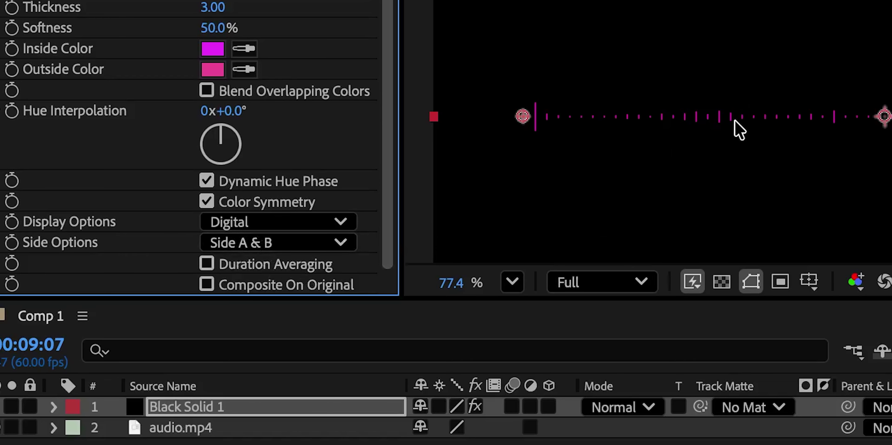
pyautogui.click(262, 242)
pyautogui.click(236, 266)
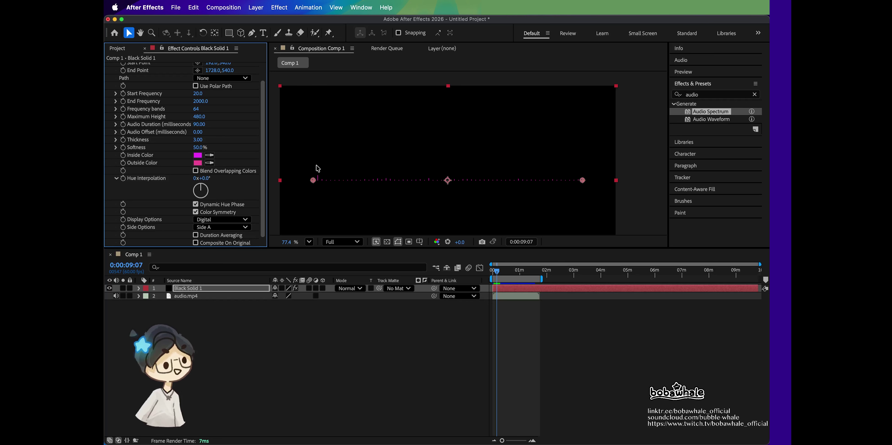
pyautogui.click(202, 220)
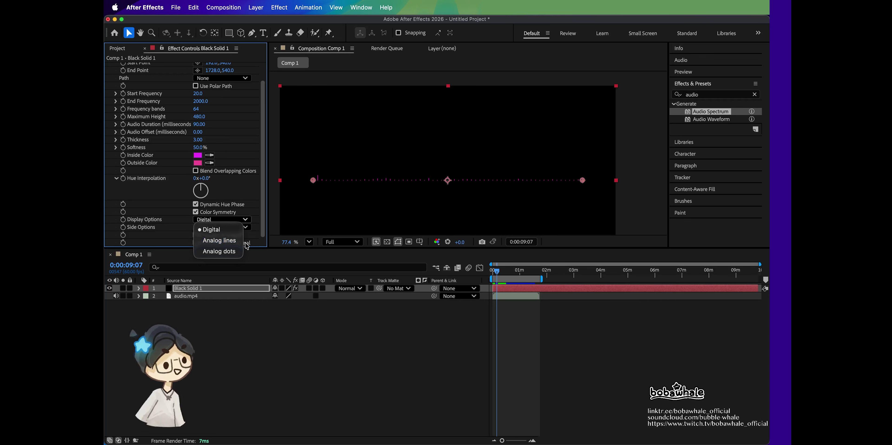
pyautogui.click(236, 244)
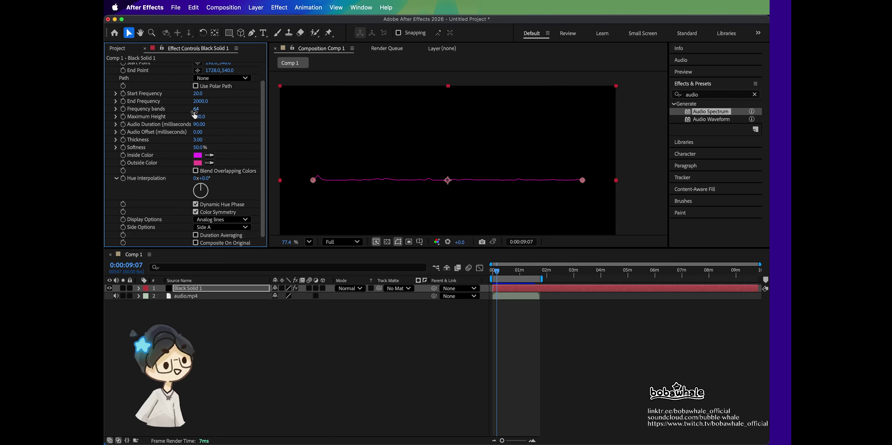
# - Set the spectrum's frequency bands to 251 and its end frequency to 300, and preview the movement
pyautogui.moveTo(198, 109); pyautogui.dragTo(364, 188)
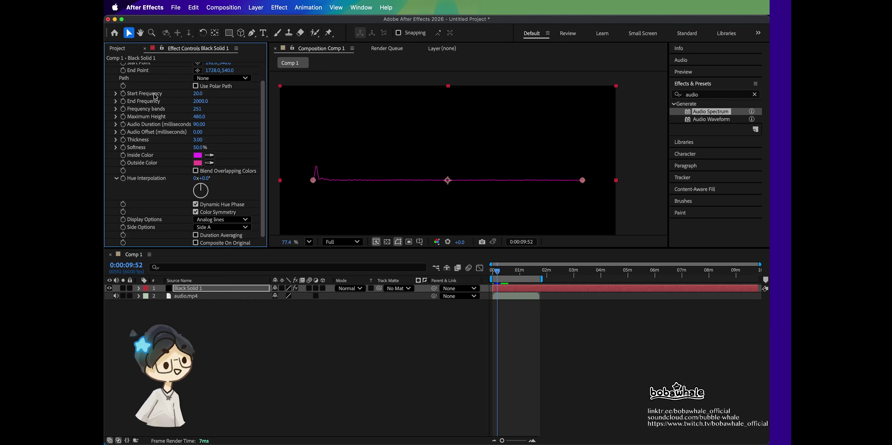
pyautogui.moveTo(200, 100); pyautogui.dragTo(163, 100)
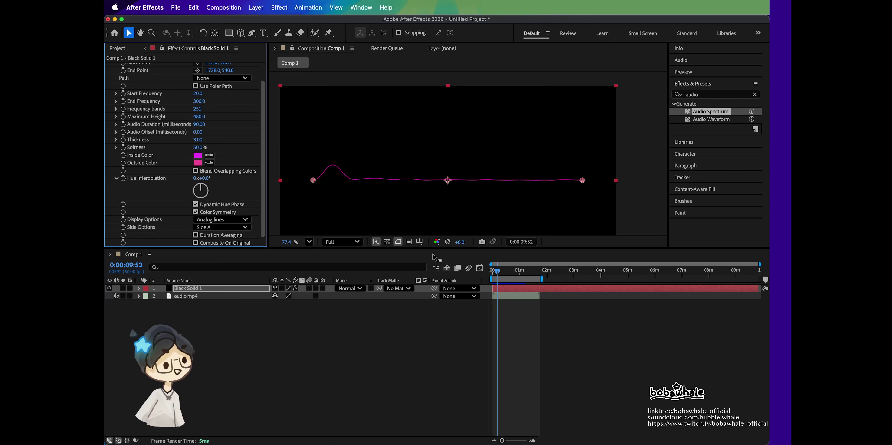
pyautogui.press('space')
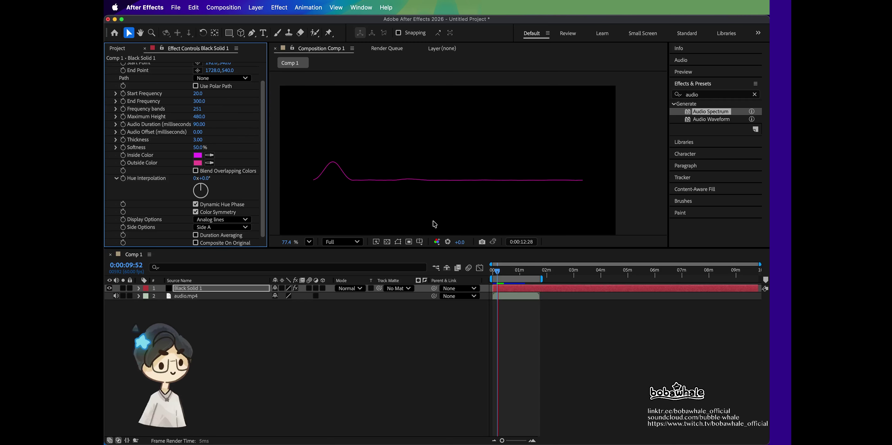
pyautogui.press('space')
# - Set the spectrum's end frequency to 250 and preview the composition
pyautogui.click(200, 100)
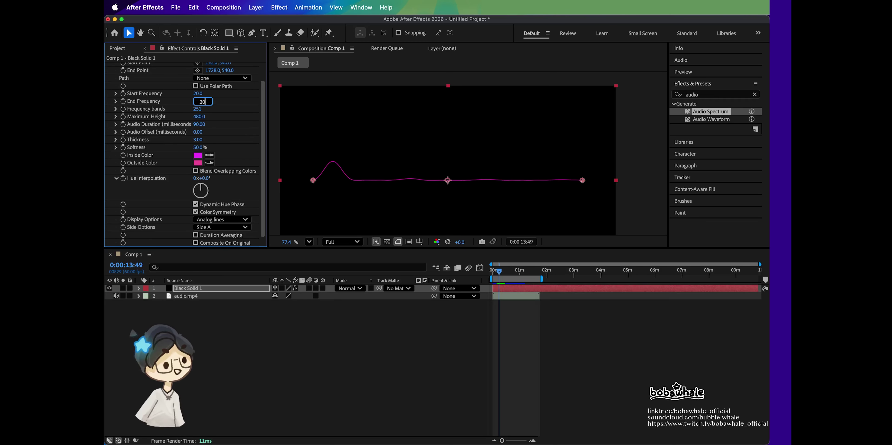
pyautogui.write('250')
pyautogui.press('Return')
pyautogui.press('space')
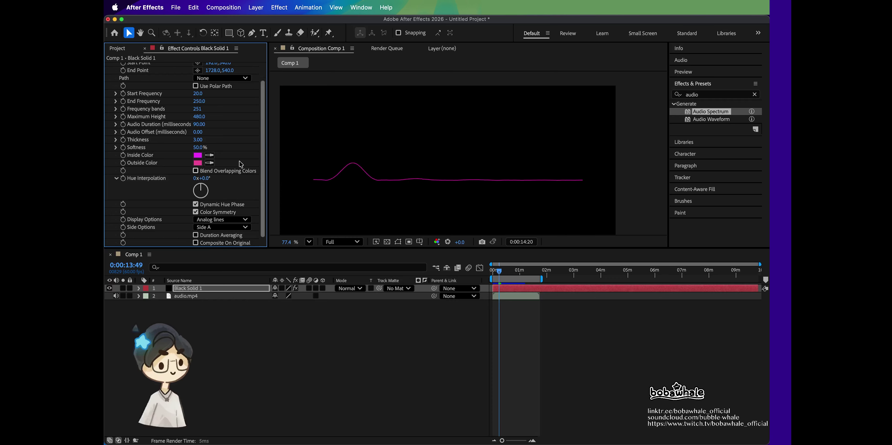
pyautogui.press('space')
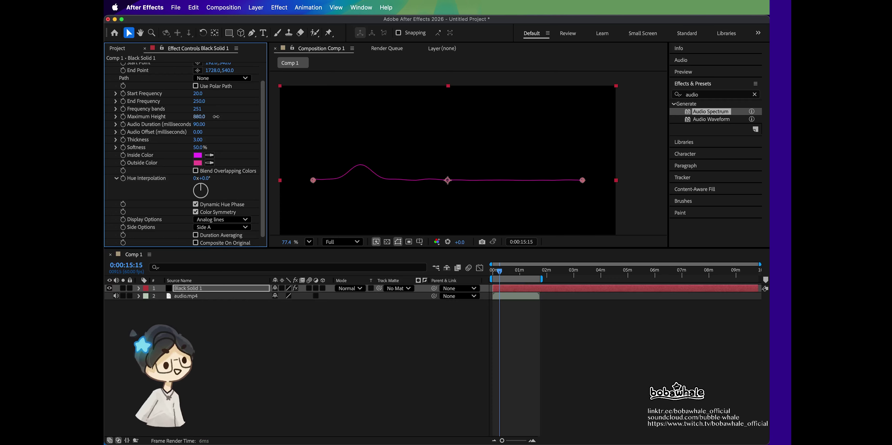
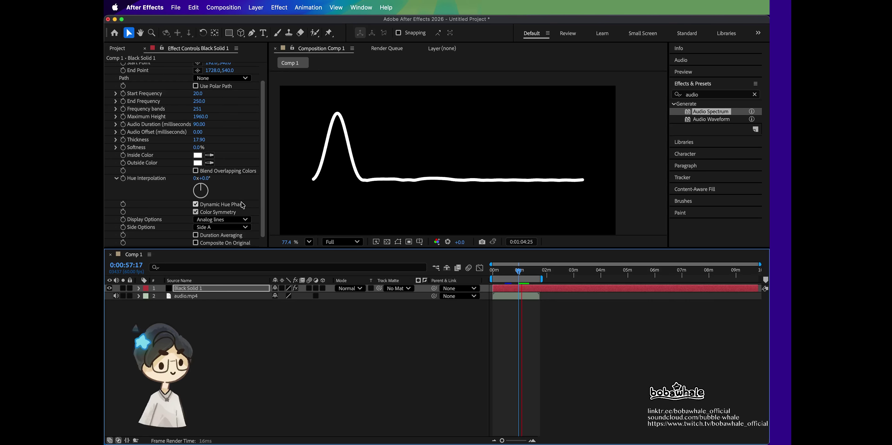
pyautogui.press('space')
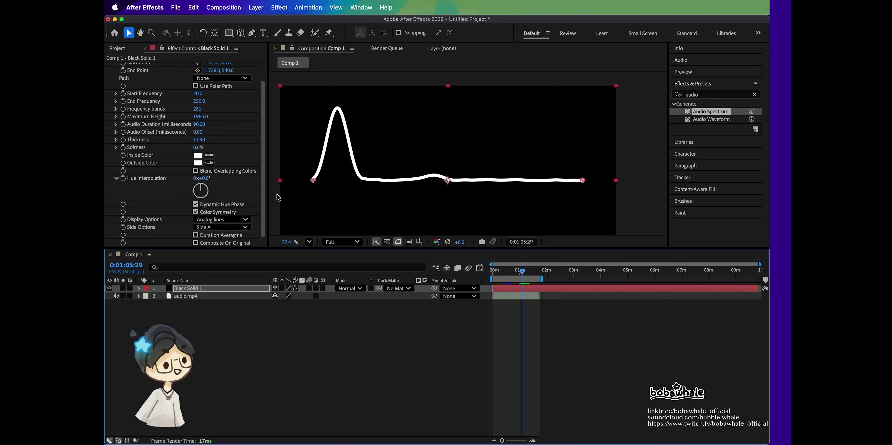
# - Add the composition to the render queue, name the output visualizer.mp4 on the desktop in H.264 format, and render it
pyautogui.click(175, 7)
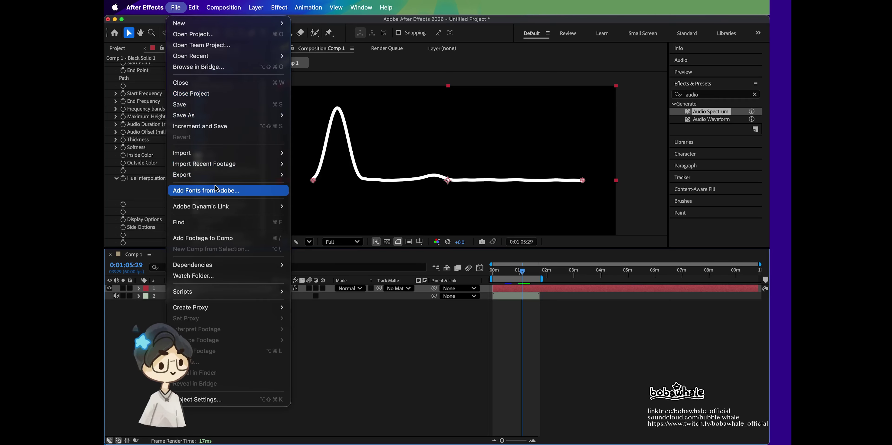
pyautogui.moveTo(219, 179)
pyautogui.click(381, 185)
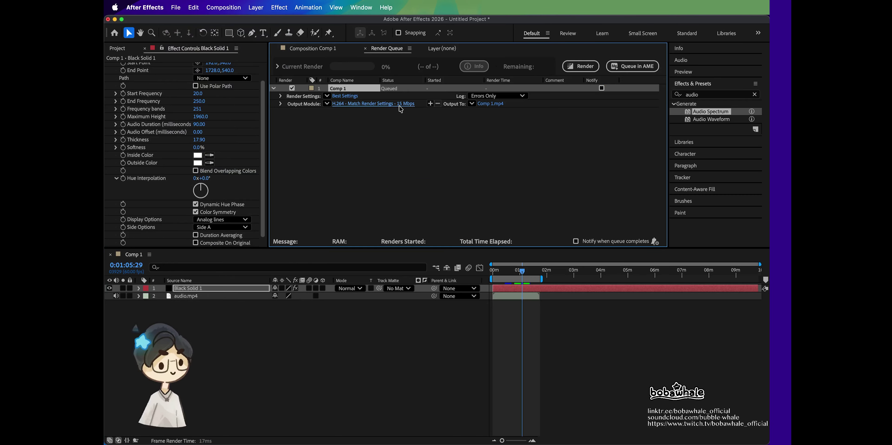
pyautogui.click(487, 104)
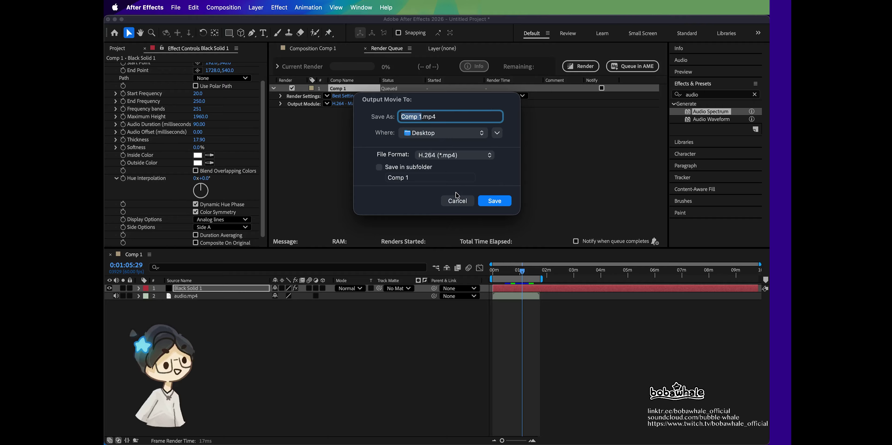
pyautogui.write('visualizer')
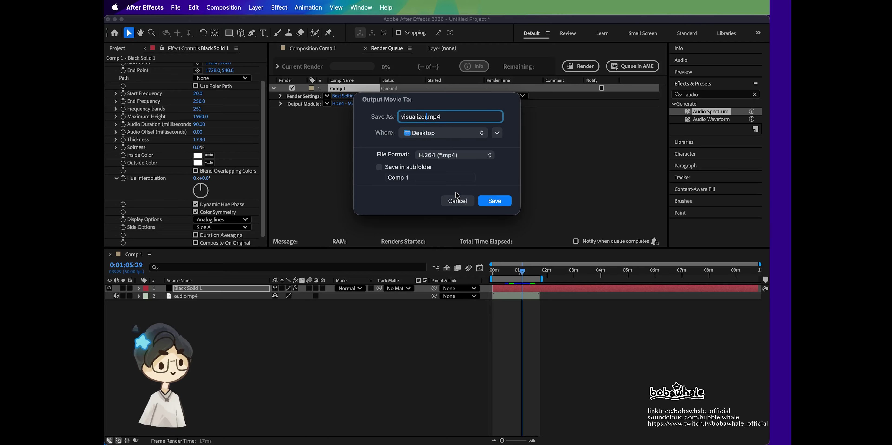
pyautogui.click(499, 200)
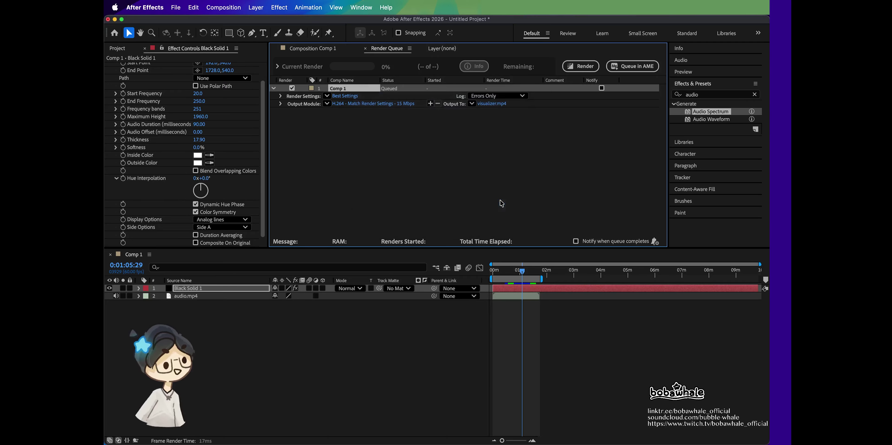
pyautogui.click(583, 69)
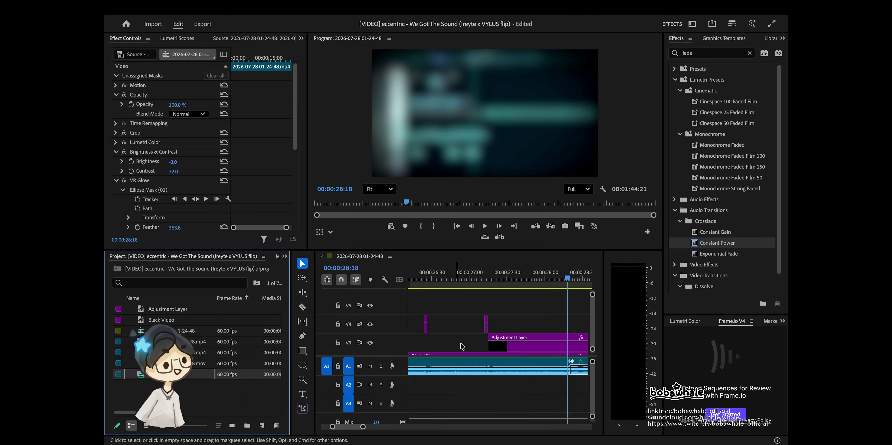
# - In Premiere Pro, add an empty video track directly above the Black Video track
pyautogui.scroll(-8, 469, 340)
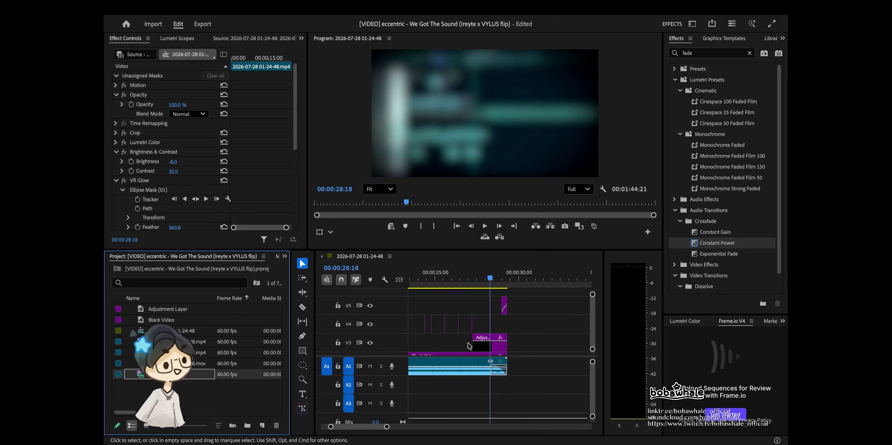
pyautogui.hscroll(-5, 469, 340)
pyautogui.scroll(-3, 391, 326)
pyautogui.rightClick(392, 326)
pyautogui.click(421, 301)
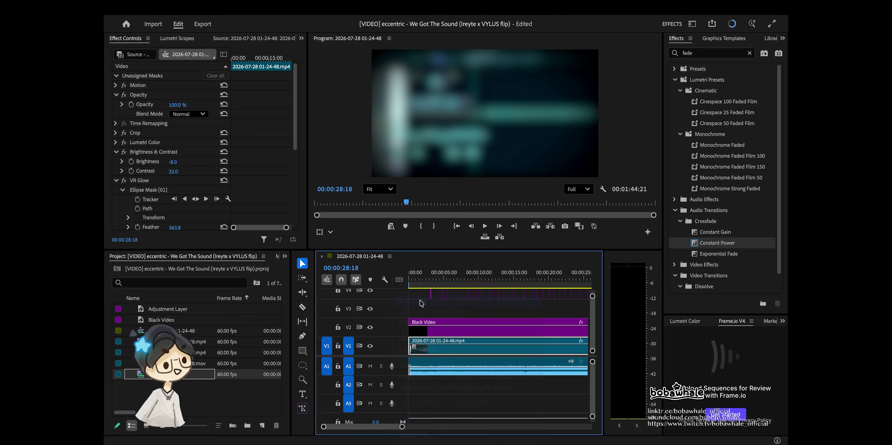
pyautogui.scroll(3, 427, 302)
pyautogui.scroll(-2, 433, 321)
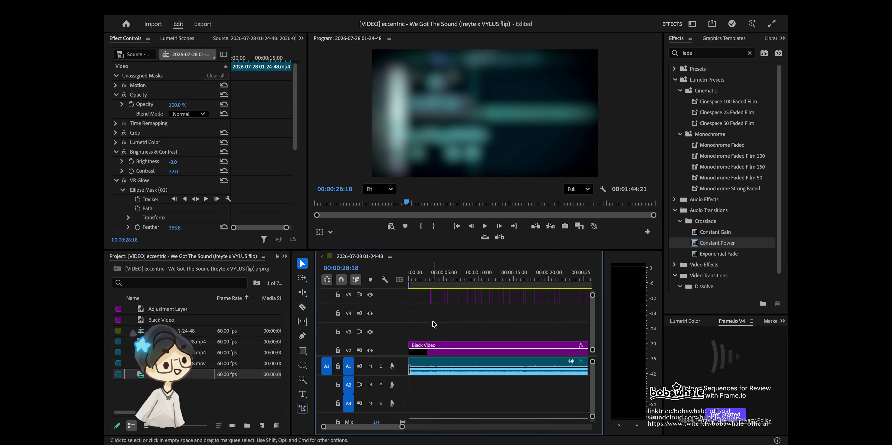
# - Place the rendered visualizer.mp4 at the start of the sequence on the empty track V3
pyautogui.moveTo(199, 373); pyautogui.dragTo(408, 326)
pyautogui.press('=')
pyautogui.press('=')
pyautogui.press('=')
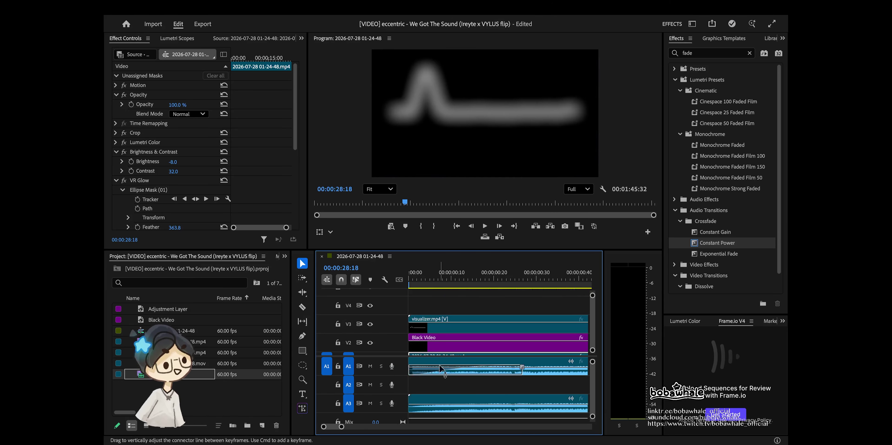
pyautogui.press('-')
pyautogui.press('-')
pyautogui.press('-')
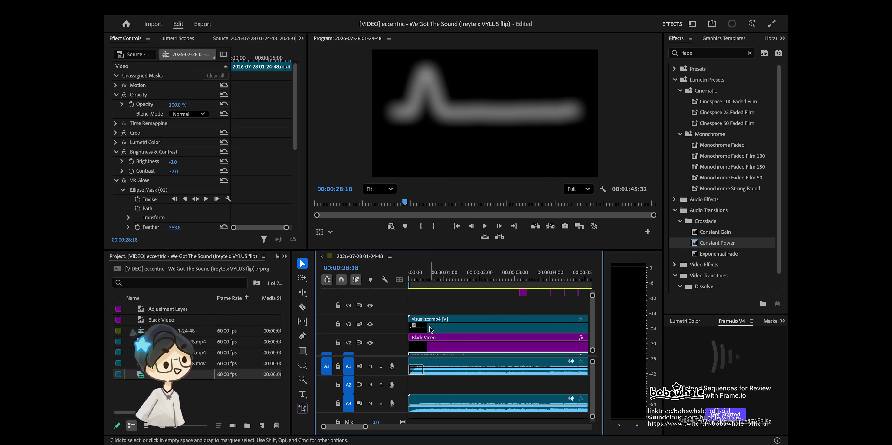
# - Unlink visualizer.mp4's video and audio, delete its audio from track A3, and return the playhead to the sequence start
pyautogui.rightClick(432, 329)
pyautogui.press('Escape')
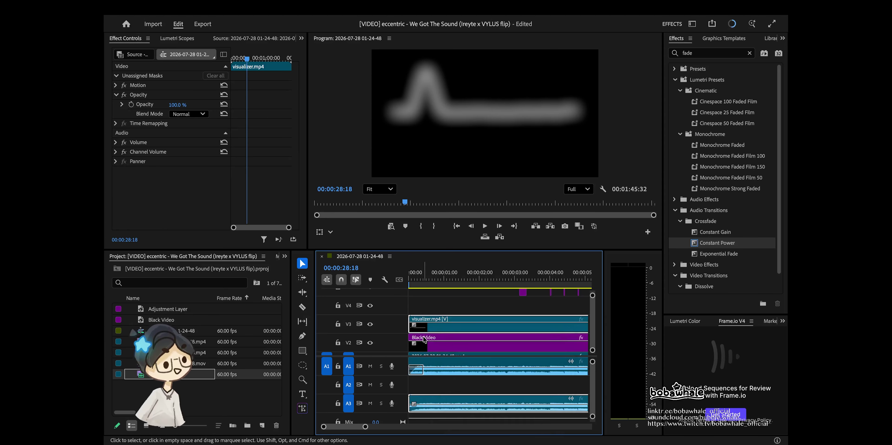
pyautogui.press('=')
pyautogui.press('=')
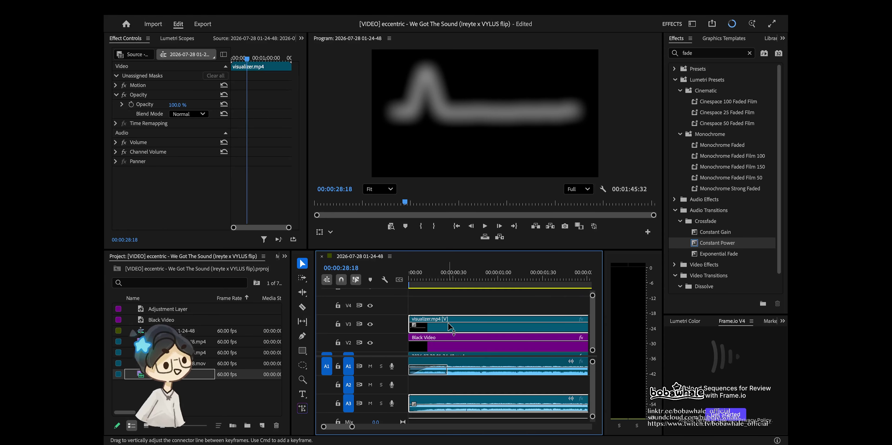
pyautogui.rightClick(449, 325)
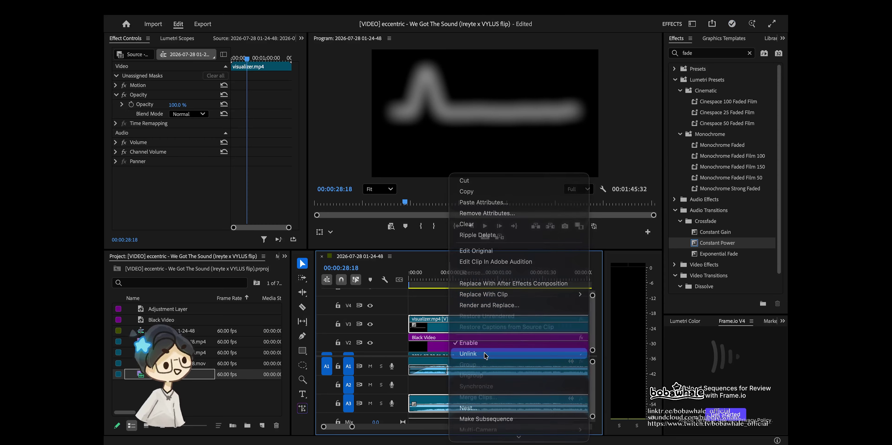
pyautogui.click(485, 354)
pyautogui.click(451, 402)
pyautogui.press('Delete')
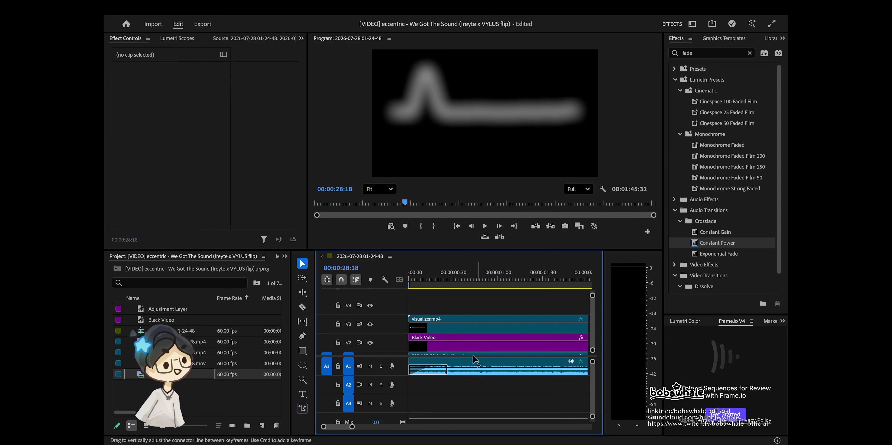
pyautogui.press('Home')
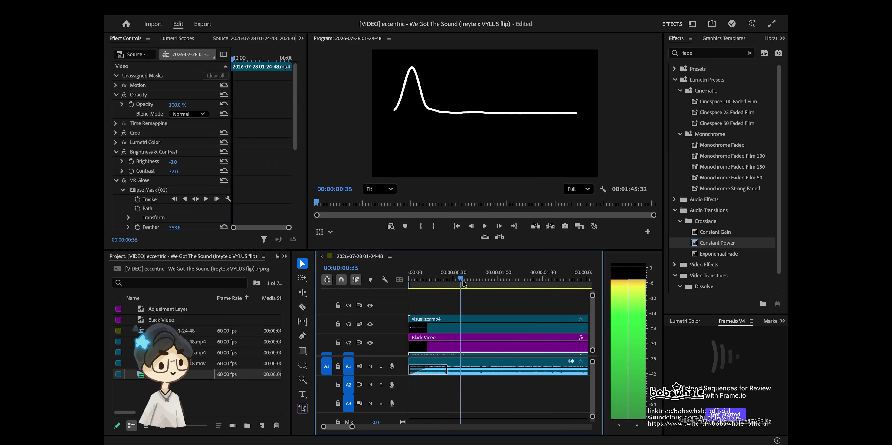
# - Stop playback, search the effects for "color key" and apply Color Key to the visualizer.mp4 clip on V3
pyautogui.press('space')
pyautogui.press('-')
pyautogui.press('-')
pyautogui.press('-')
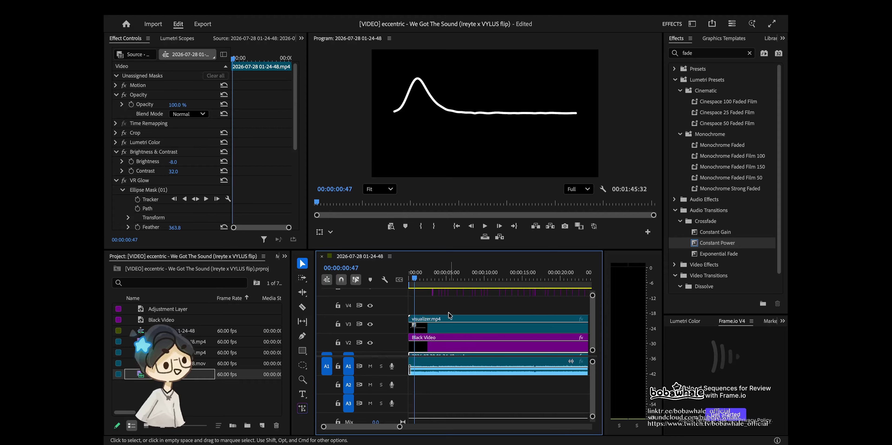
pyautogui.scroll(-1, 500, 115)
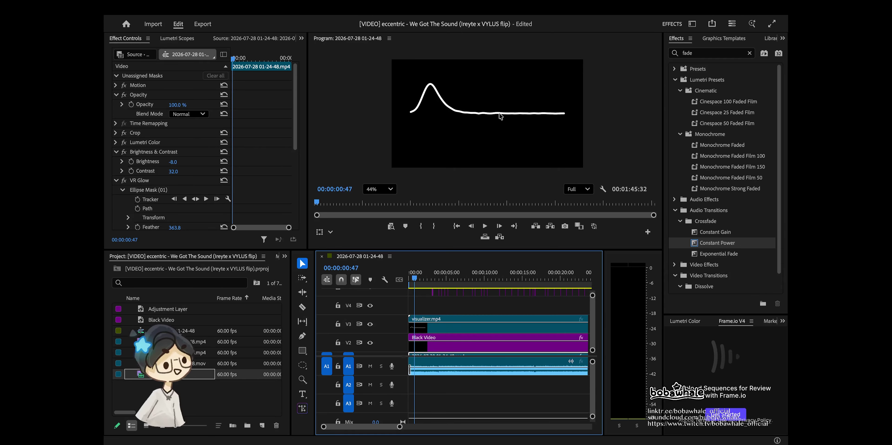
pyautogui.click(706, 53)
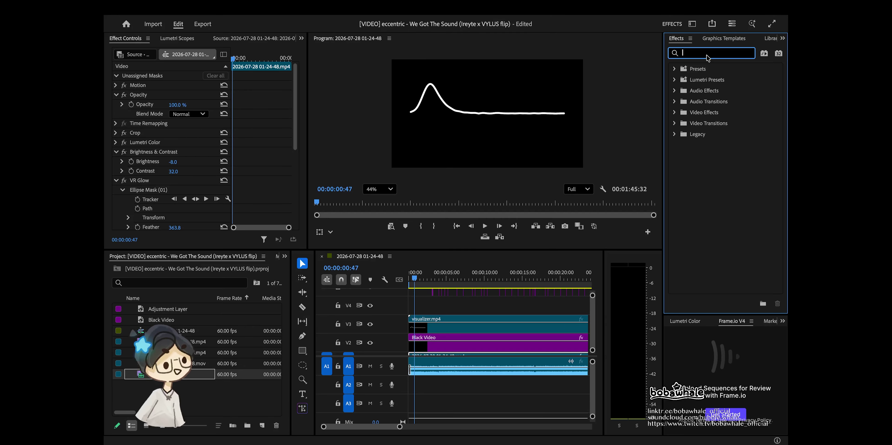
pyautogui.write('color key')
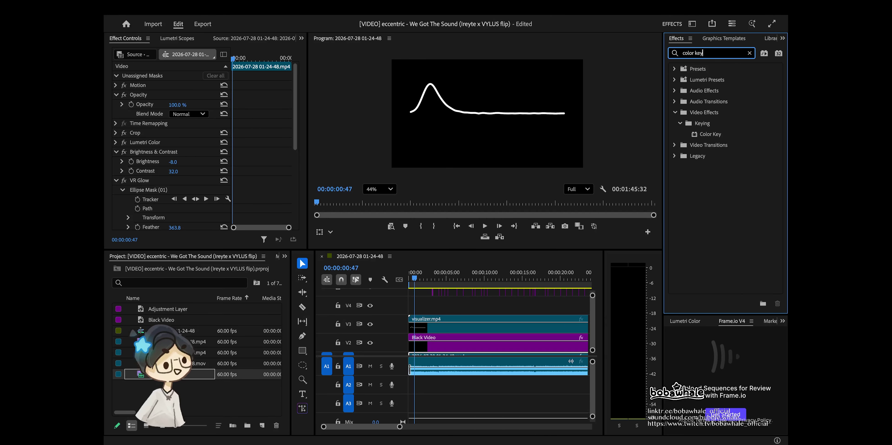
pyautogui.moveTo(711, 134); pyautogui.dragTo(464, 328)
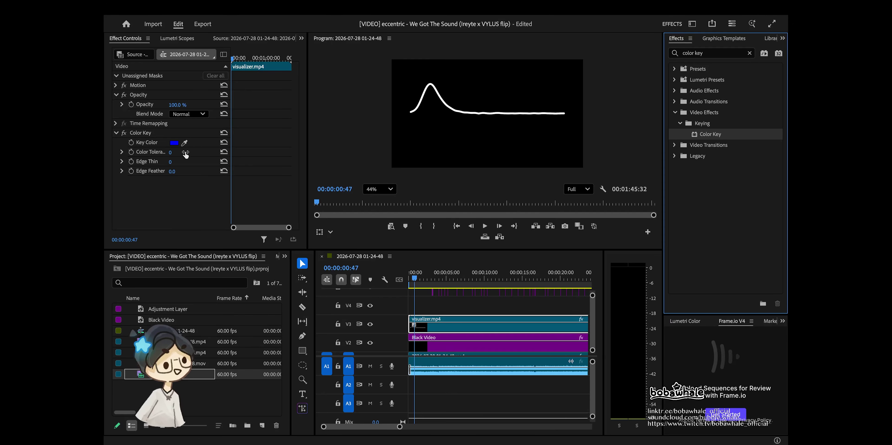
# - Sample the visualizer's black background as the Key Color and set the Color Tolerance to 17
pyautogui.click(184, 143)
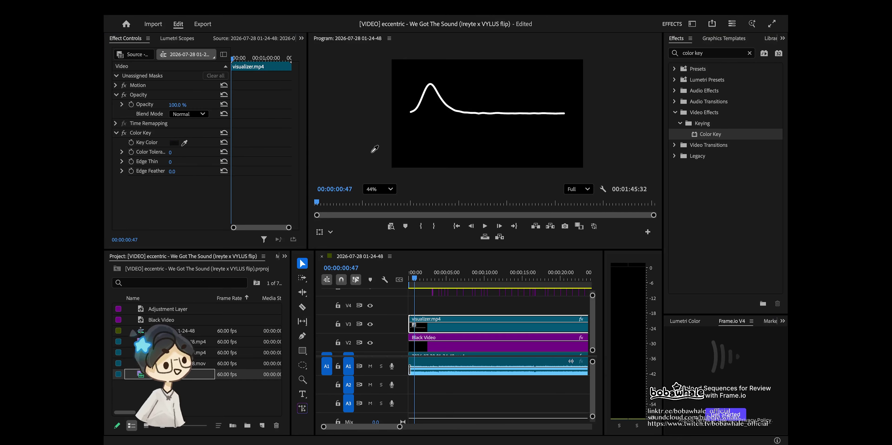
pyautogui.click(420, 145)
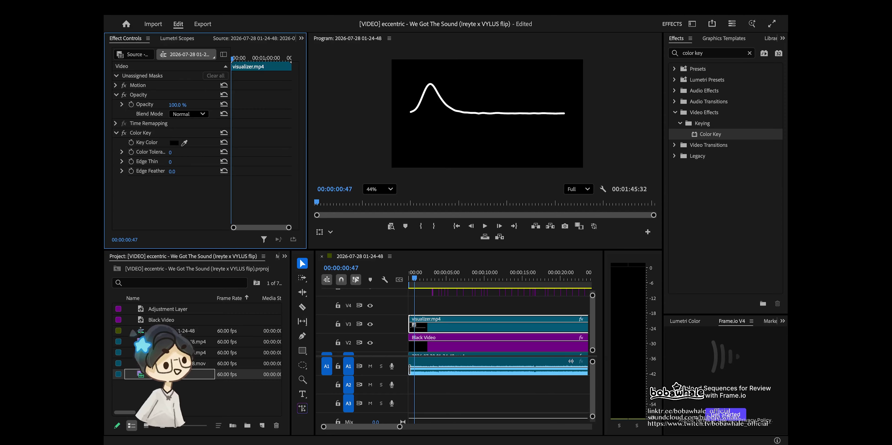
pyautogui.moveTo(170, 152); pyautogui.dragTo(180, 152)
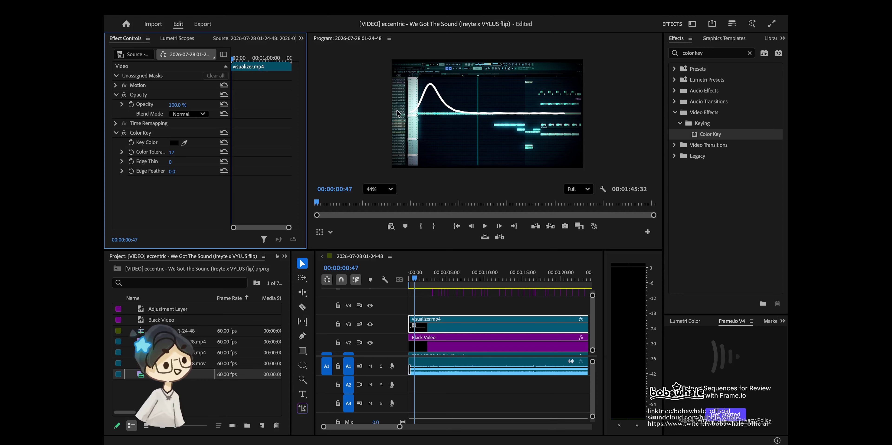
# - Scale visualizer.mp4 to 36 and move it to the lower centre of the frame, at position 960, 892.5
pyautogui.click(138, 84)
pyautogui.click(116, 85)
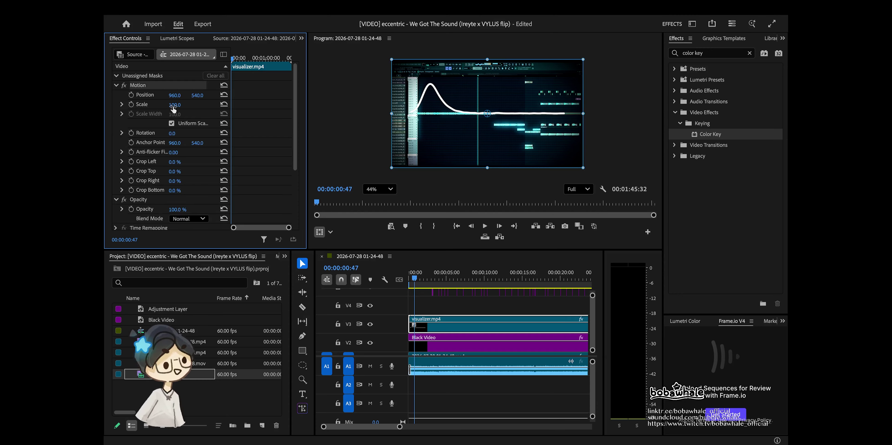
pyautogui.moveTo(181, 104)
pyautogui.mouseDown()
pyautogui.moveTo(171, 105)
pyautogui.moveTo(181, 106)
pyautogui.mouseUp()
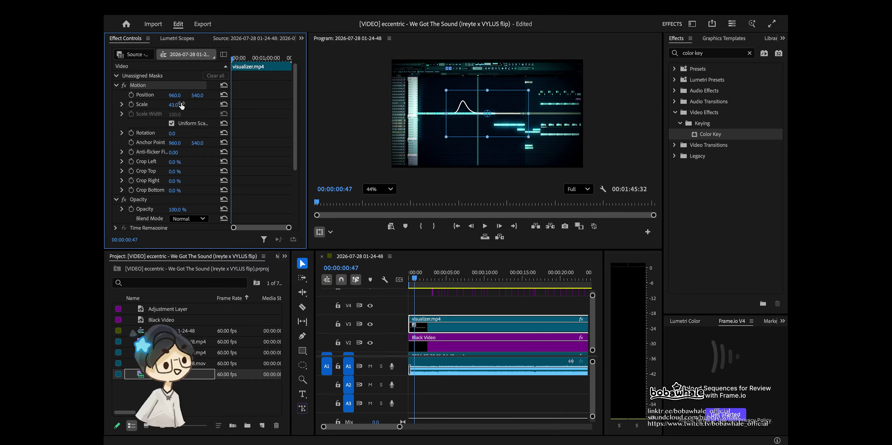
pyautogui.moveTo(517, 106); pyautogui.dragTo(496, 195)
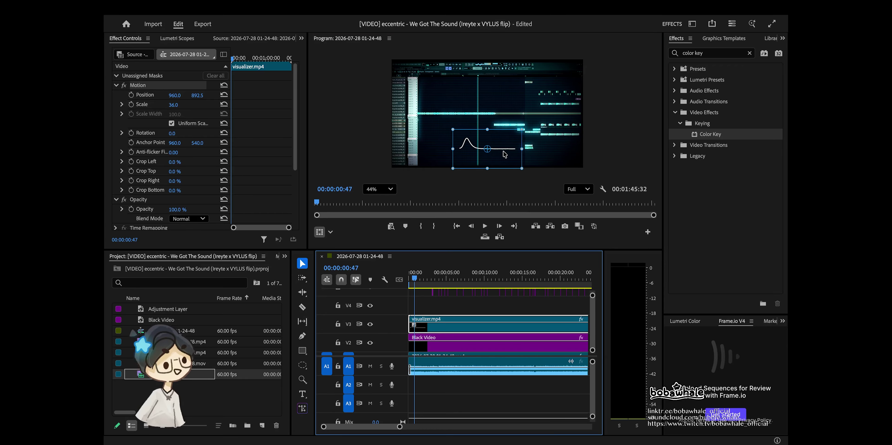
pyautogui.click(445, 345)
pyautogui.scroll(-1, 447, 349)
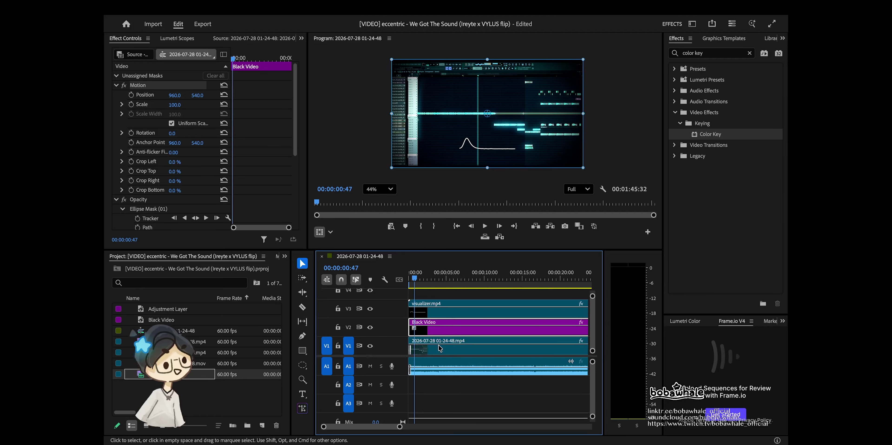
pyautogui.click(449, 347)
pyautogui.scroll(-10, 156, 127)
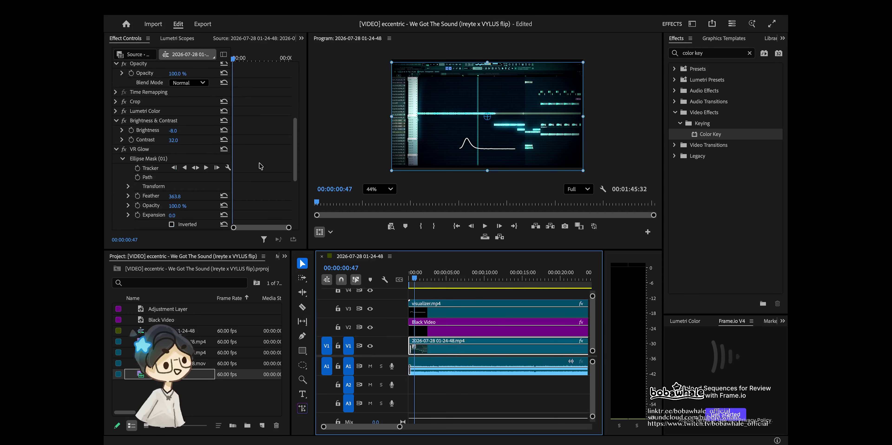
pyautogui.click(142, 104)
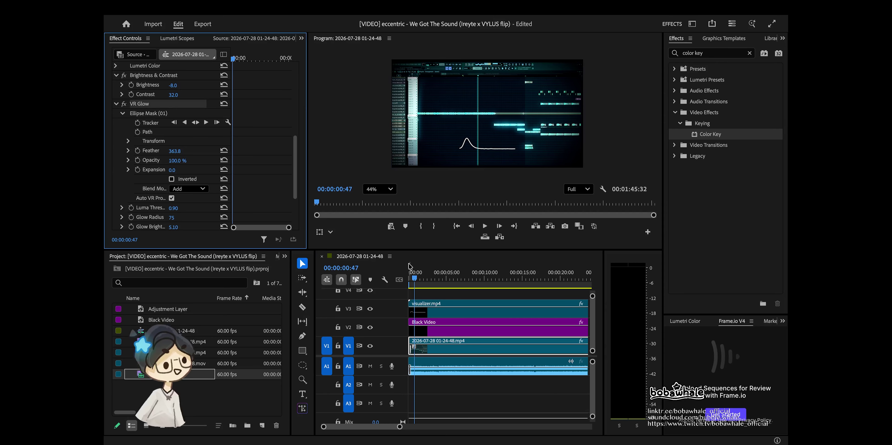
pyautogui.click(436, 312)
pyautogui.scroll(-5, 259, 190)
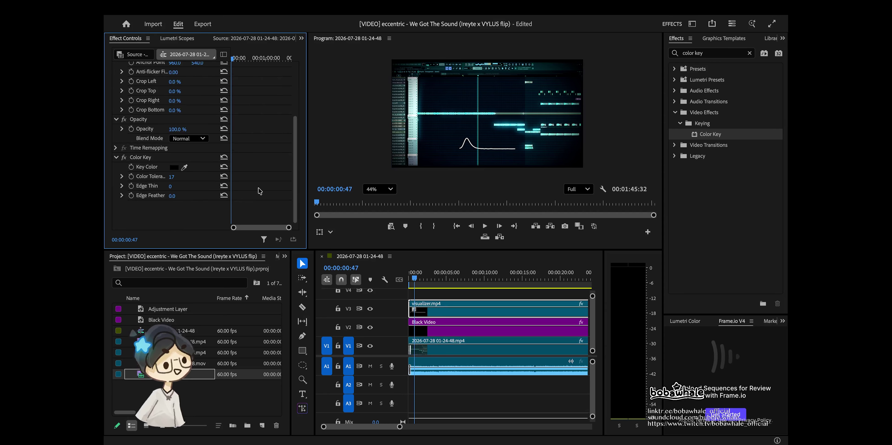
pyautogui.click(450, 348)
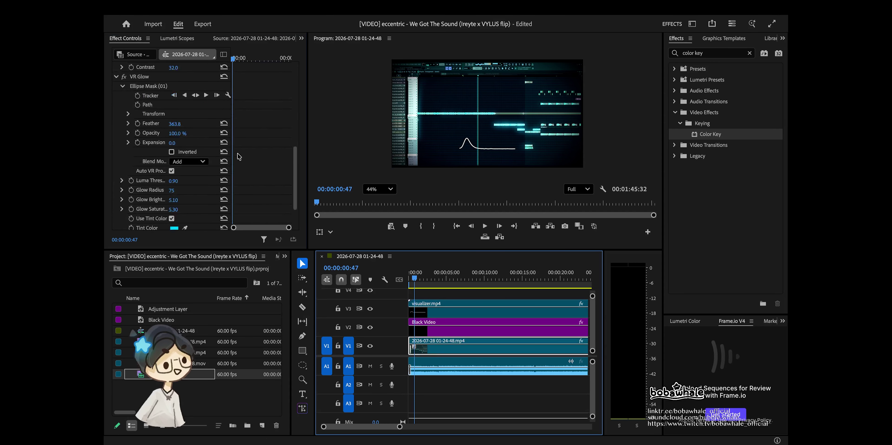
pyautogui.scroll(-2, 239, 156)
pyautogui.scroll(3, 154, 78)
pyautogui.click(145, 98)
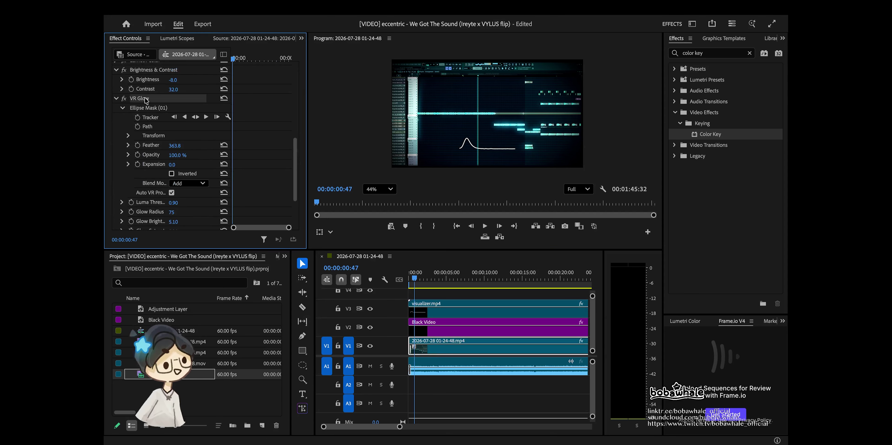
pyautogui.click(438, 313)
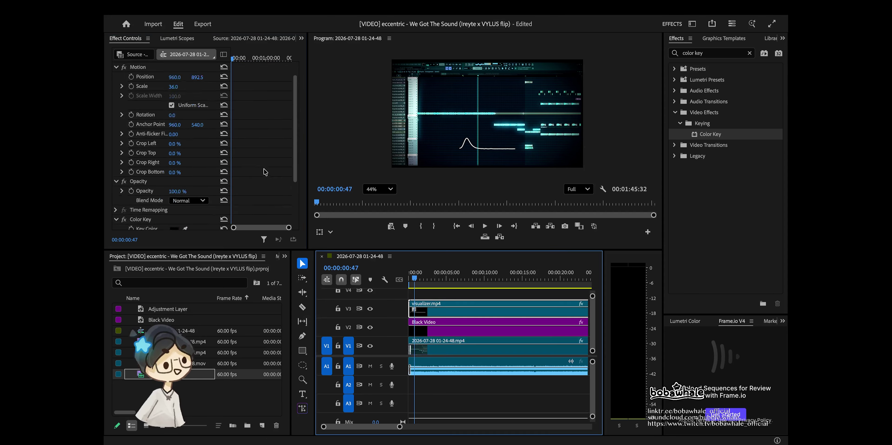
pyautogui.scroll(-4, 261, 173)
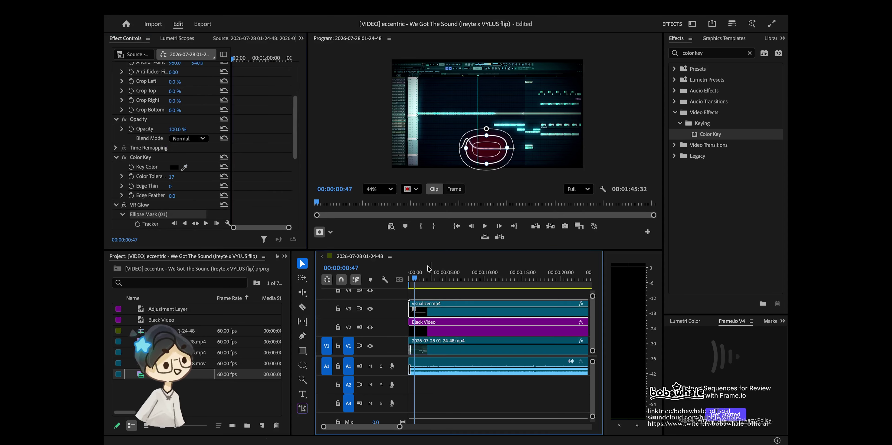
# - Delete the ellipse mask from VR Glow on visualizer.mp4 and set its Glow Radius to 76
pyautogui.scroll(-2, 265, 171)
pyautogui.click(152, 177)
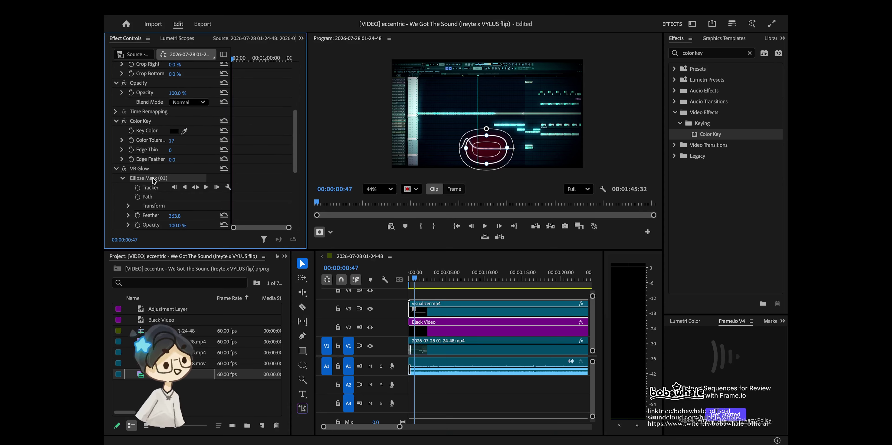
pyautogui.press('Delete')
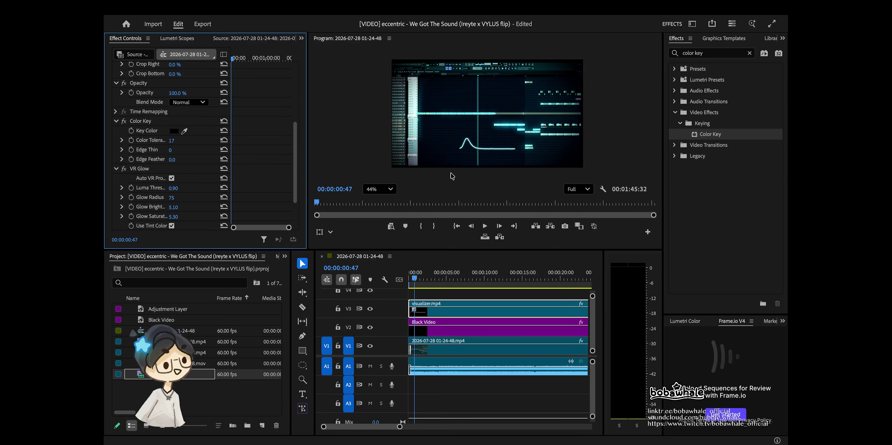
pyautogui.scroll(3, 487, 149)
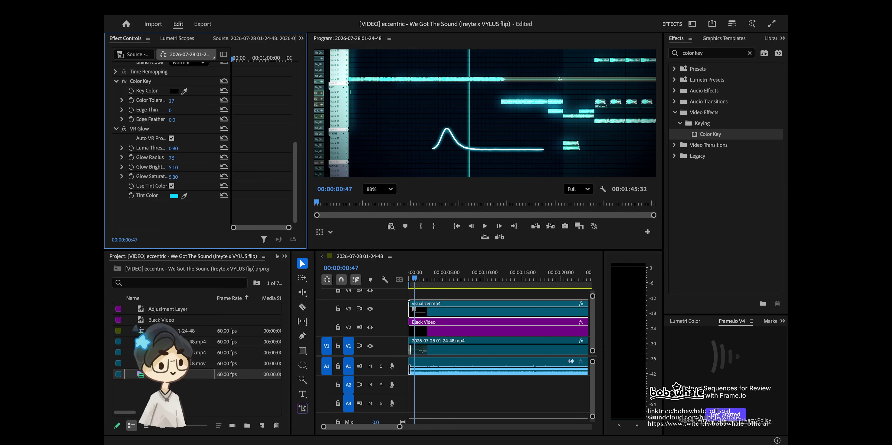
pyautogui.moveTo(172, 157); pyautogui.dragTo(180, 158)
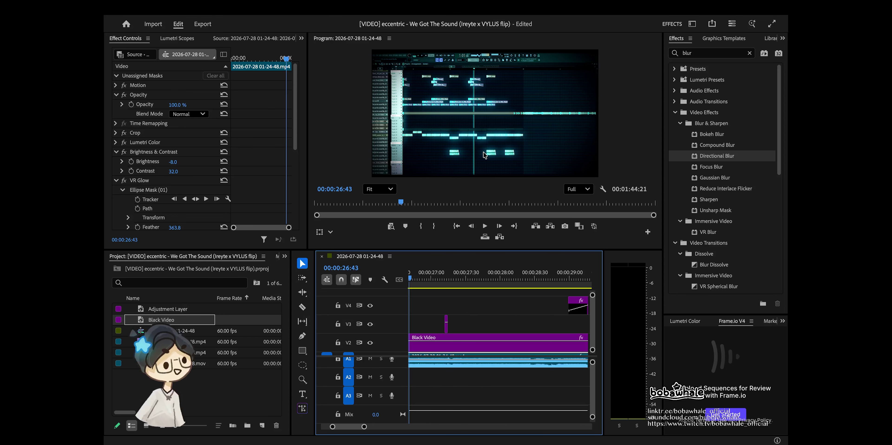
# - Place an Adjustment Layer on V3 starting at 00:00:27:15 and select it
pyautogui.click(450, 278)
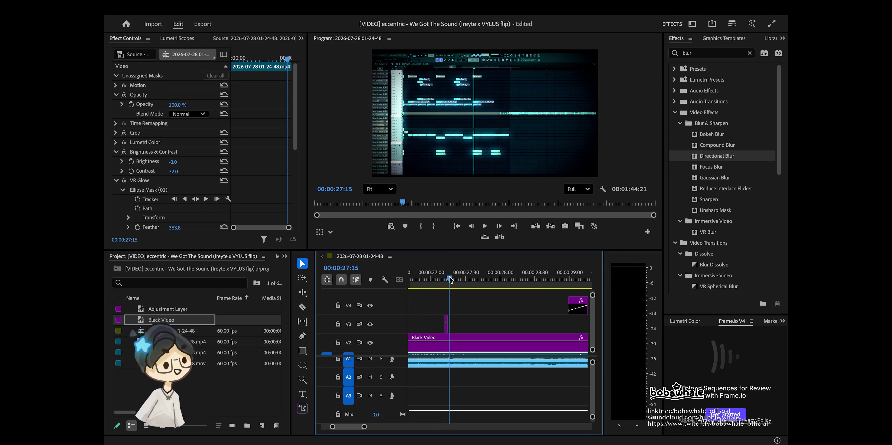
pyautogui.moveTo(167, 308); pyautogui.dragTo(421, 313)
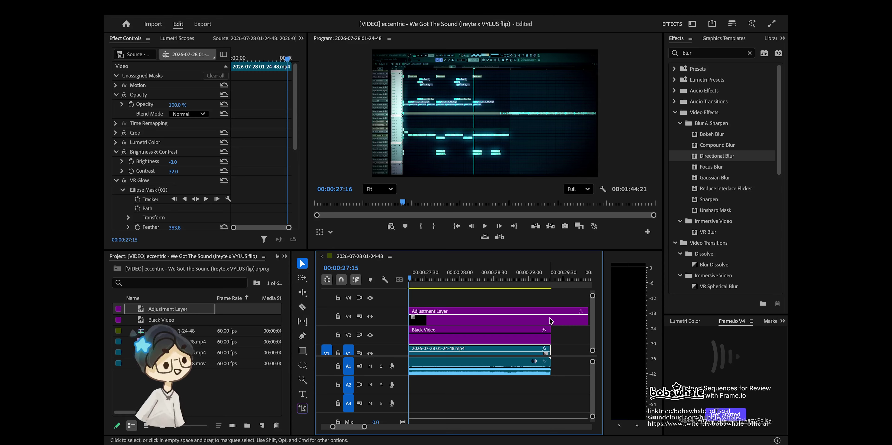
pyautogui.click(550, 320)
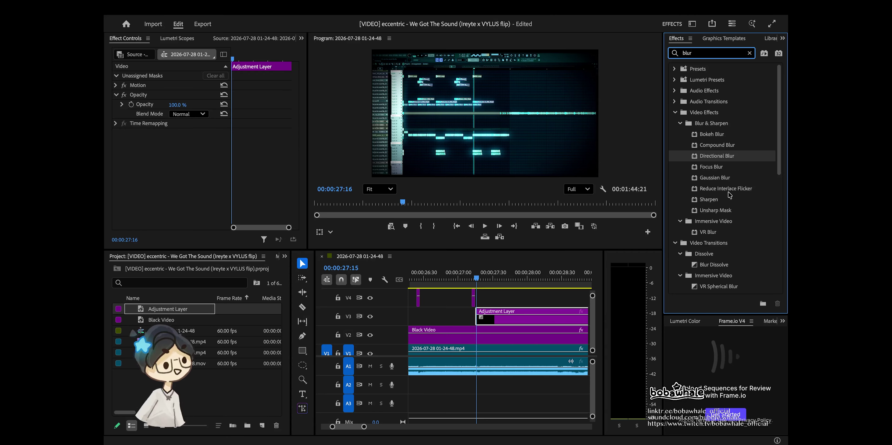
# - Apply Gaussian Blur to the adjustment layer and set its Amount to 29
pyautogui.moveTo(717, 178); pyautogui.dragTo(505, 317)
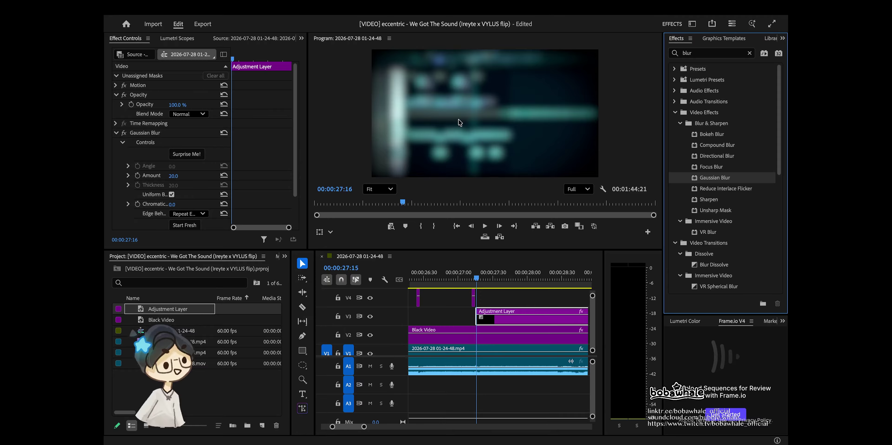
pyautogui.scroll(-2, 174, 145)
pyautogui.moveTo(173, 143); pyautogui.dragTo(176, 144)
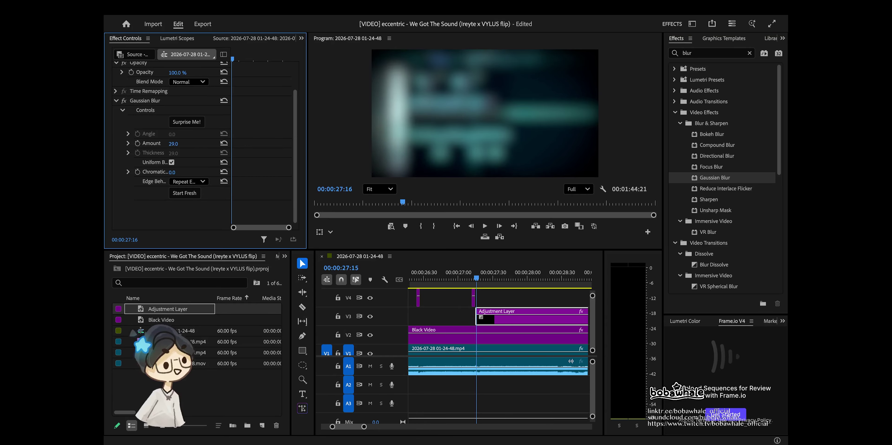
# - Keyframe the Gaussian Blur Amount from 0 at 00:00:27:15 to 29 at 00:00:27:41 and preview the result
pyautogui.moveTo(245, 58)
pyautogui.mouseDown()
pyautogui.moveTo(255, 60)
pyautogui.moveTo(244, 59)
pyautogui.mouseUp()
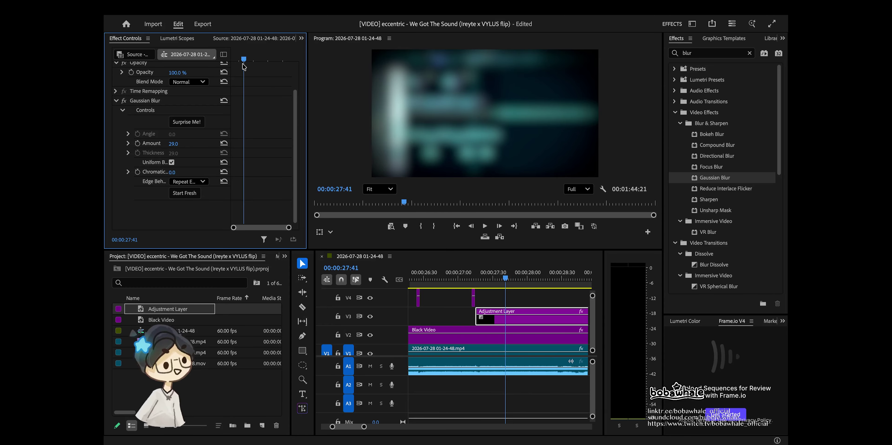
pyautogui.click(137, 143)
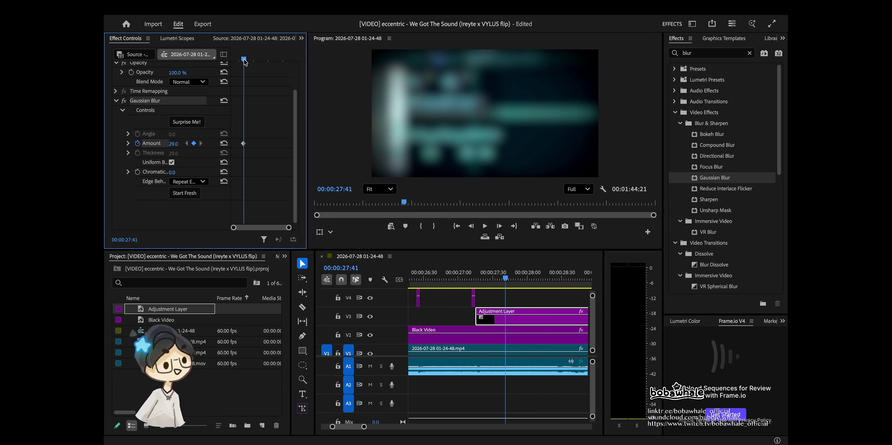
pyautogui.moveTo(244, 60); pyautogui.dragTo(188, 64)
pyautogui.click(173, 143)
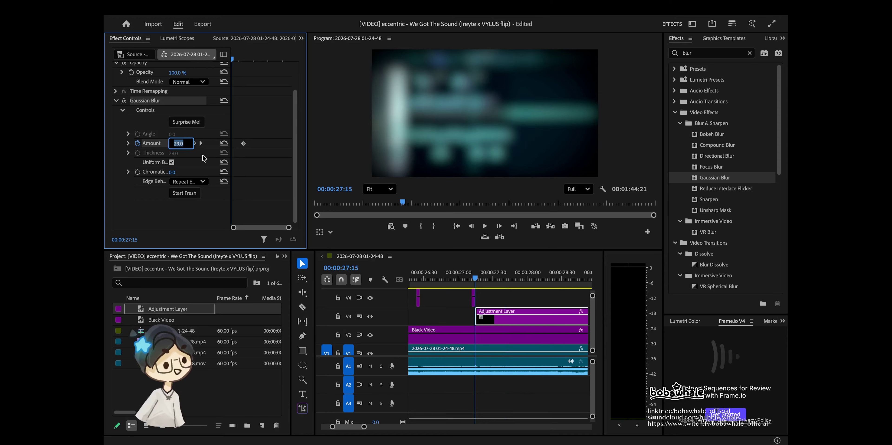
pyautogui.write('0')
pyautogui.press('Return')
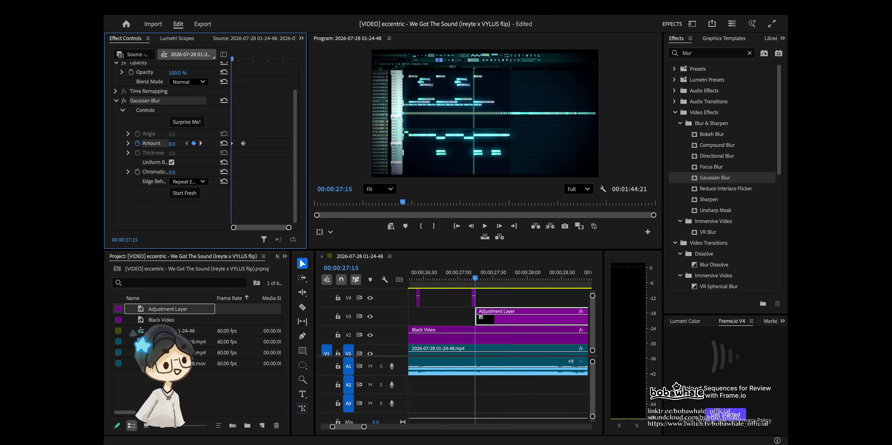
pyautogui.press('space')
pyautogui.click(460, 278)
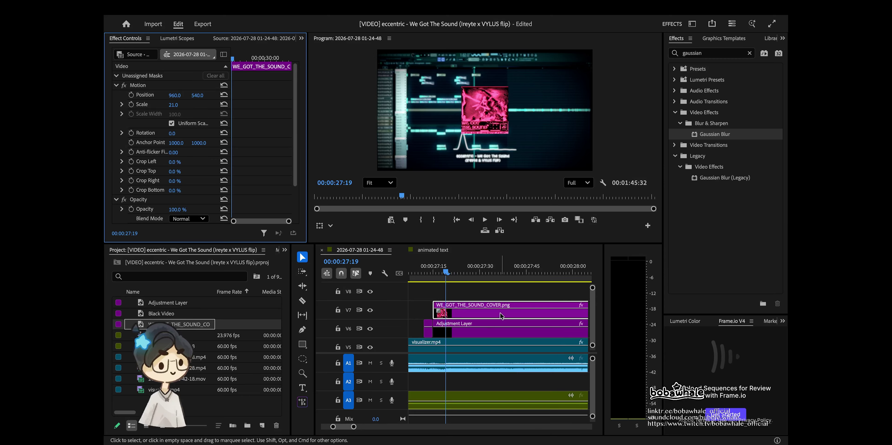
# - Keyframe the cover image's Position to rise from below the frame at 00:00:27:15 to 960, 540, and preview the movement
pyautogui.click(484, 220)
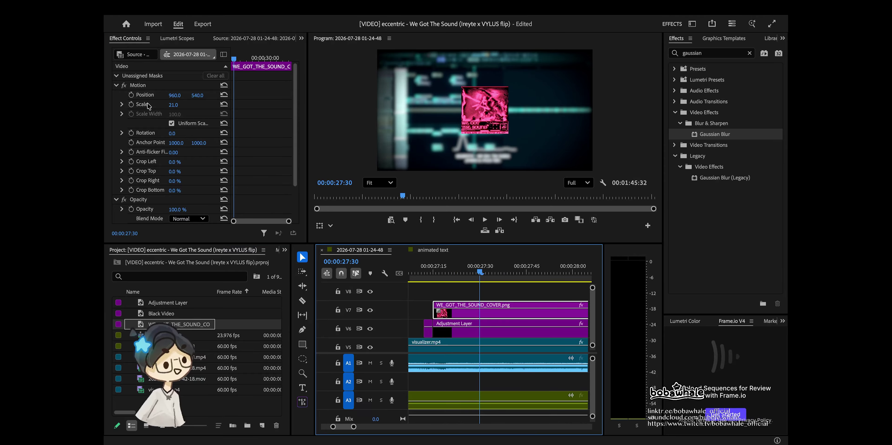
pyautogui.click(131, 95)
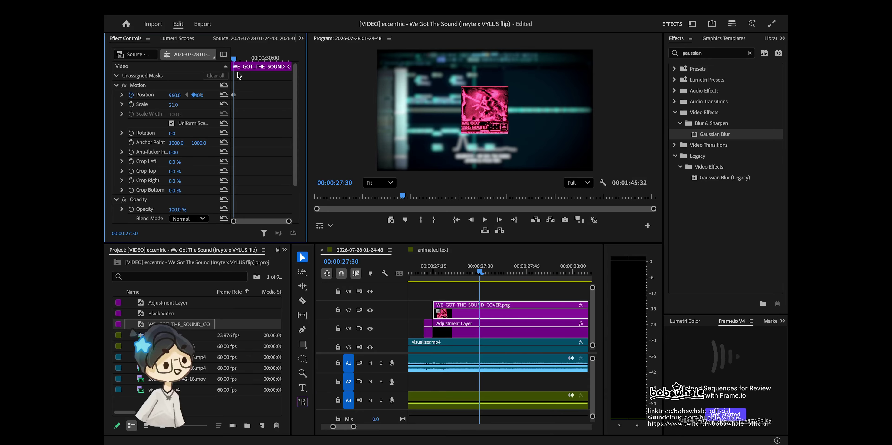
pyautogui.press('Up')
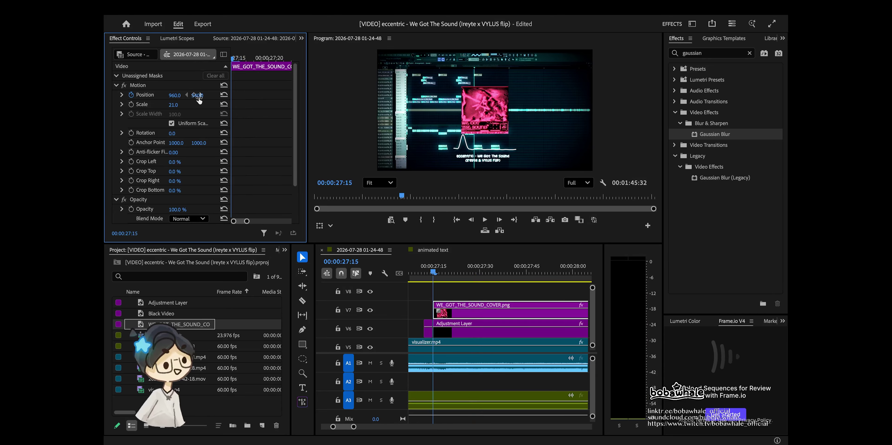
pyautogui.moveTo(199, 99); pyautogui.dragTo(199, 95)
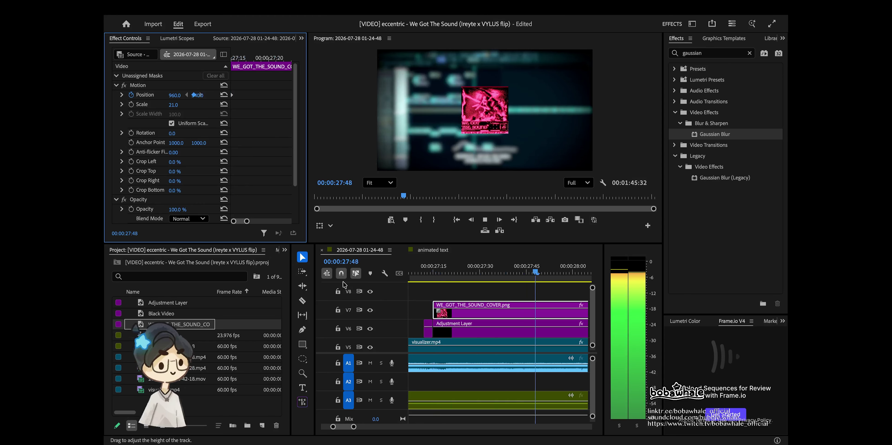
pyautogui.press('space')
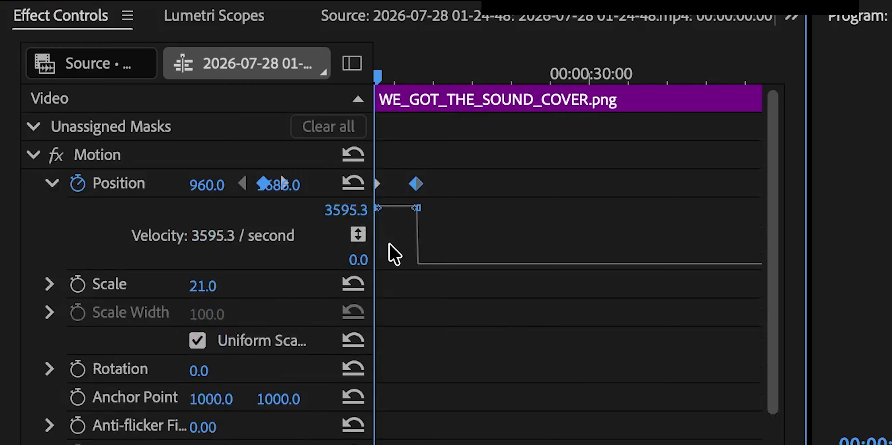
# - Ease both Position keyframes of the cover image by pulling their velocity handles down to zero, and preview the motion
pyautogui.scroll(4, 394, 251)
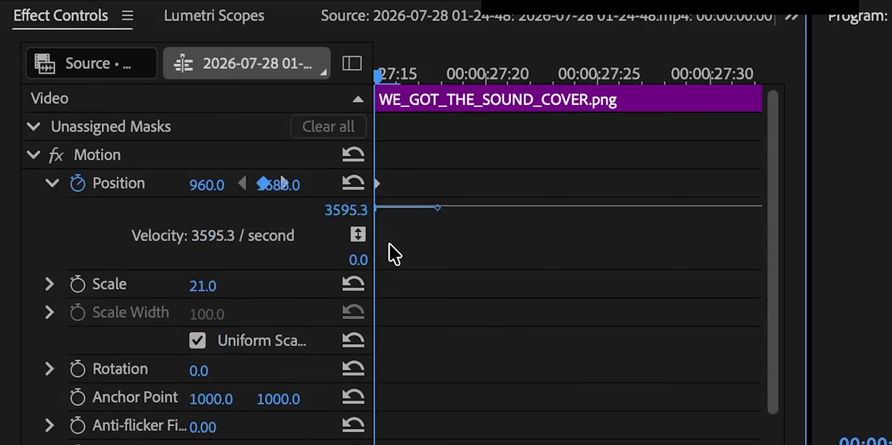
pyautogui.click(377, 184)
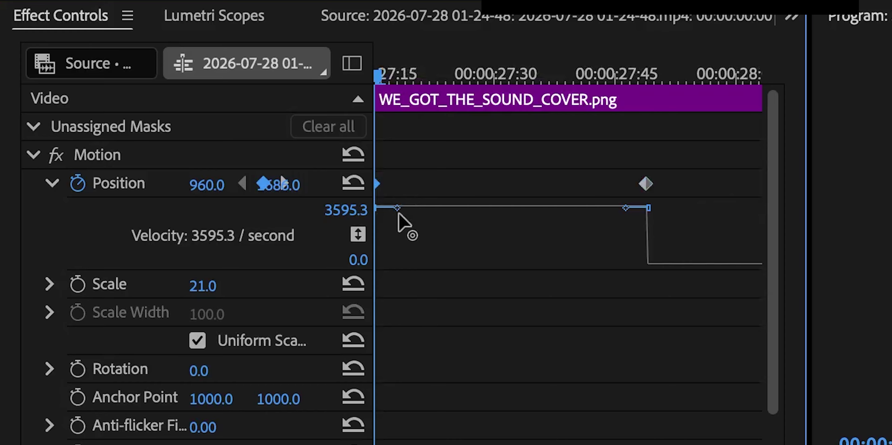
pyautogui.moveTo(398, 213); pyautogui.dragTo(455, 274)
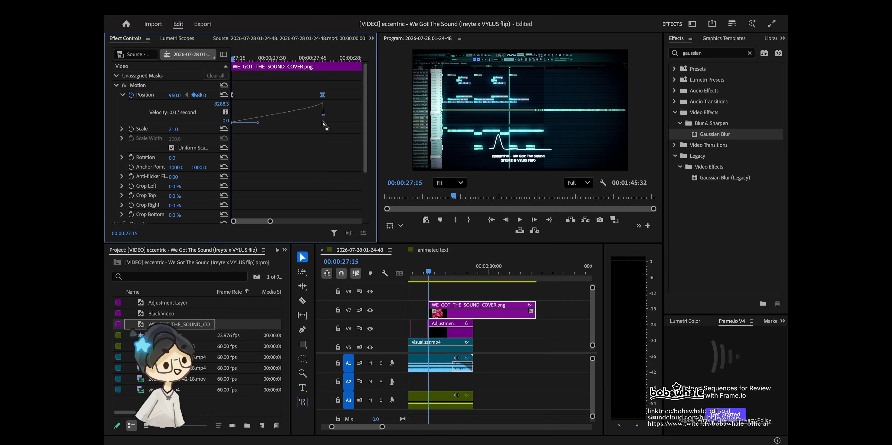
pyautogui.moveTo(307, 115); pyautogui.dragTo(303, 127)
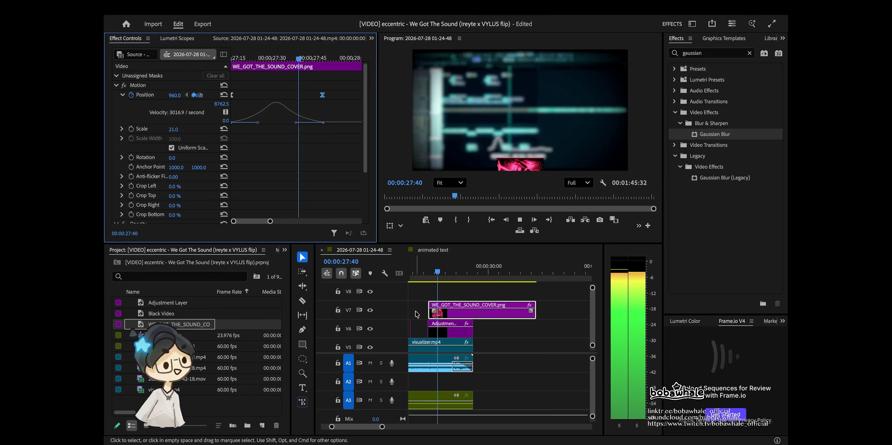
pyautogui.press('space')
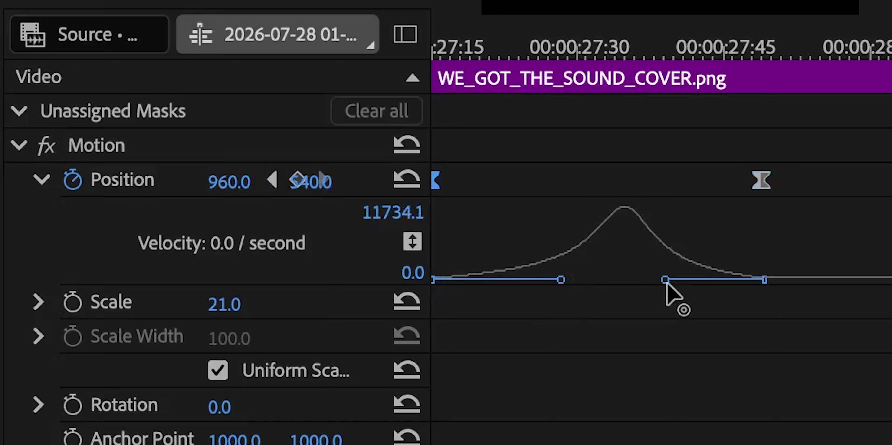
# - Lengthen the velocity handles of the cover image's Position keyframes to form a sharp peak, and preview the animation
pyautogui.moveTo(295, 124); pyautogui.dragTo(283, 123)
pyautogui.moveTo(622, 283); pyautogui.dragTo(629, 292)
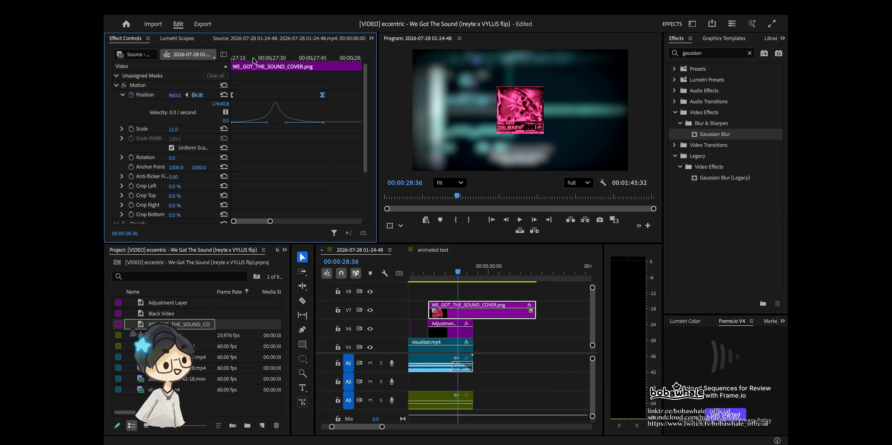
pyautogui.press('space')
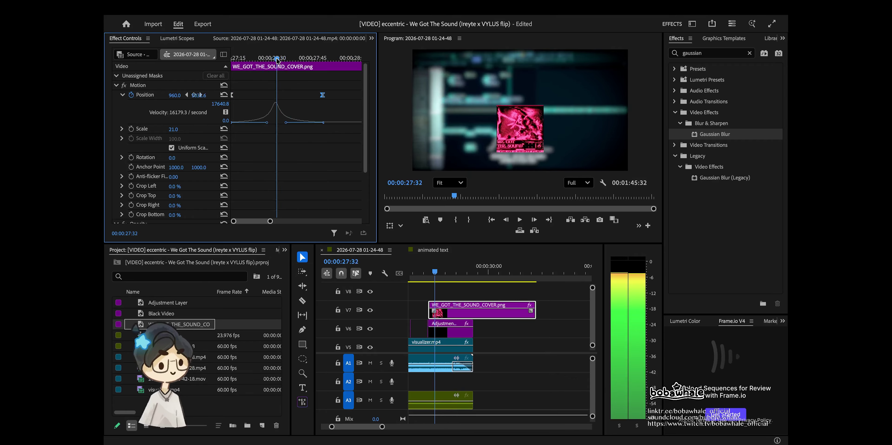
pyautogui.press('space')
pyautogui.moveTo(322, 95); pyautogui.dragTo(358, 95)
pyautogui.press('space')
pyautogui.press('space')
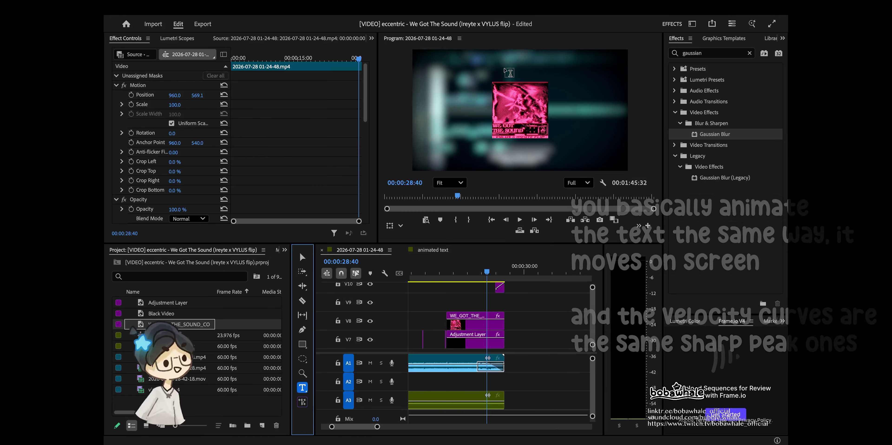
# - Add the text "OUT NOW ON SOUNDCLOUD" below the cover image at 00:00:28:40
pyautogui.click(486, 156)
pyautogui.write('OUT NOW ON SOUNDCLOUD')
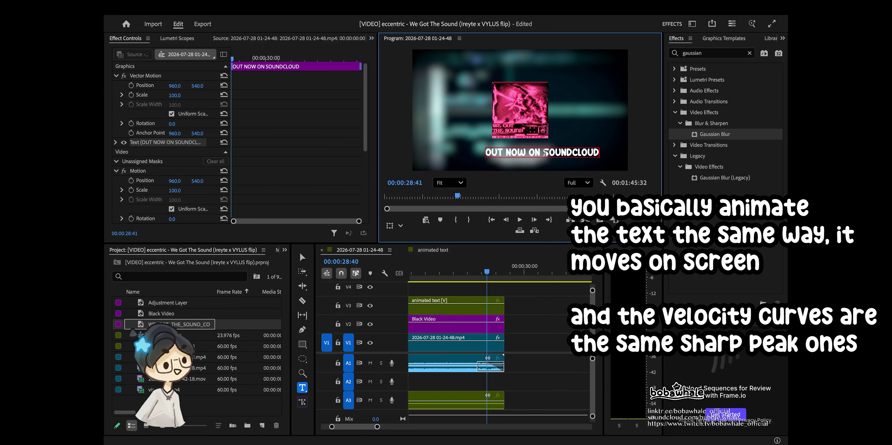
pyautogui.click(545, 153)
pyautogui.press('Return')
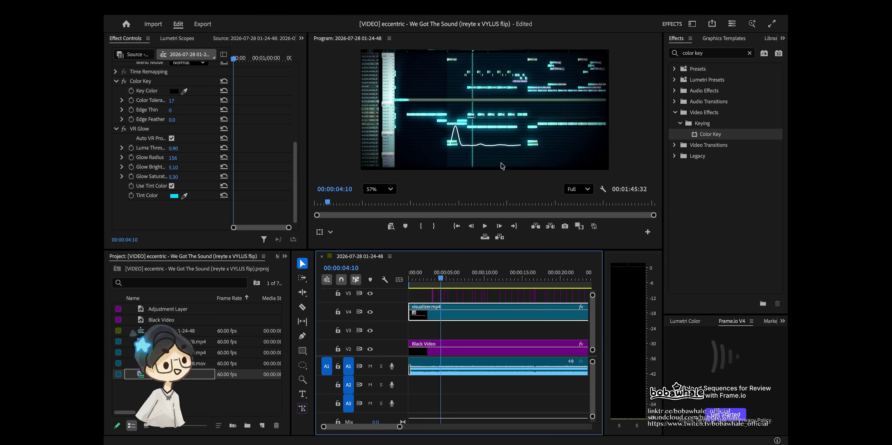
# - Add the two-line title "eccentric - We Got The Sound (Ireyte & VYLUS Flip)" around 00:00:04:14 and move it fully into the frame
pyautogui.click(303, 393)
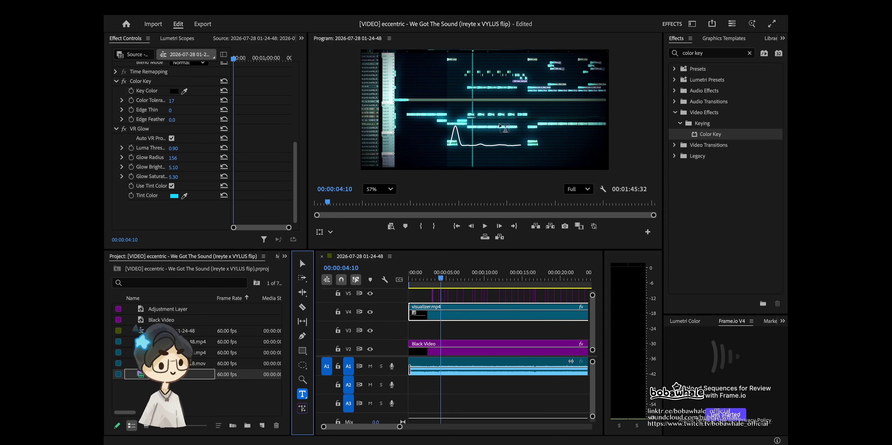
pyautogui.click(482, 163)
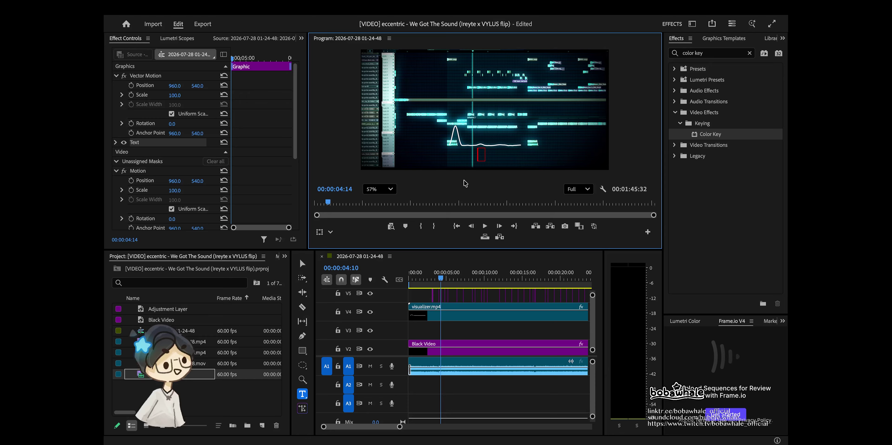
pyautogui.write('eccentric')
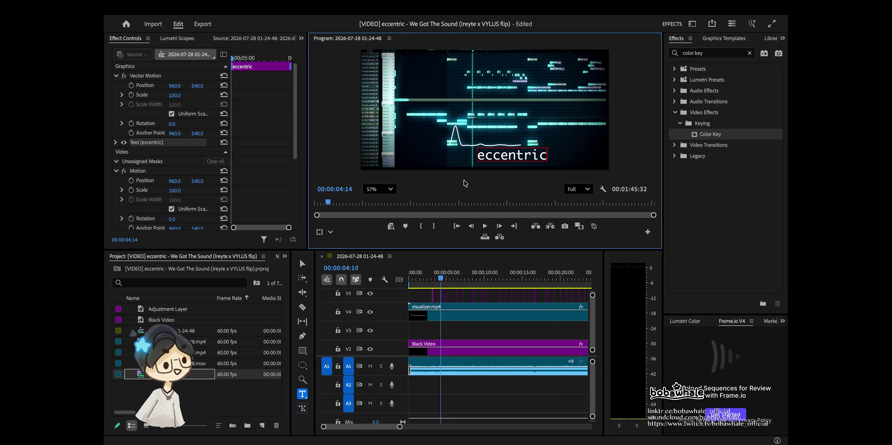
pyautogui.write(' - We Got The Sound (Ireyte & ')
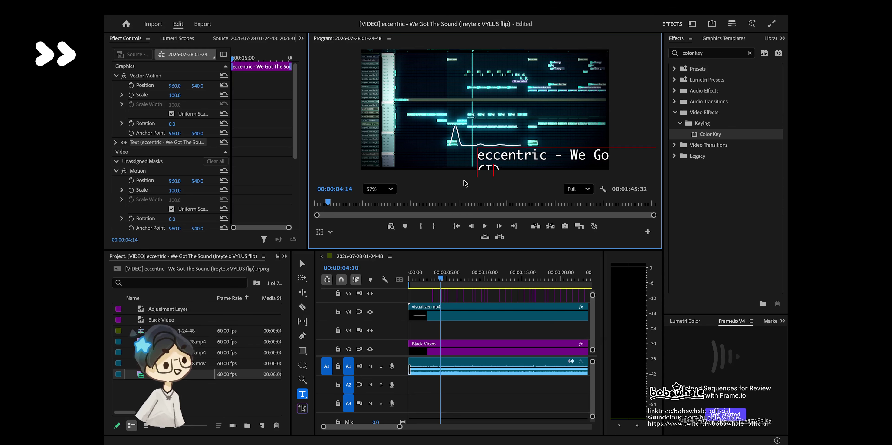
pyautogui.write('VYLUS FLIP)')
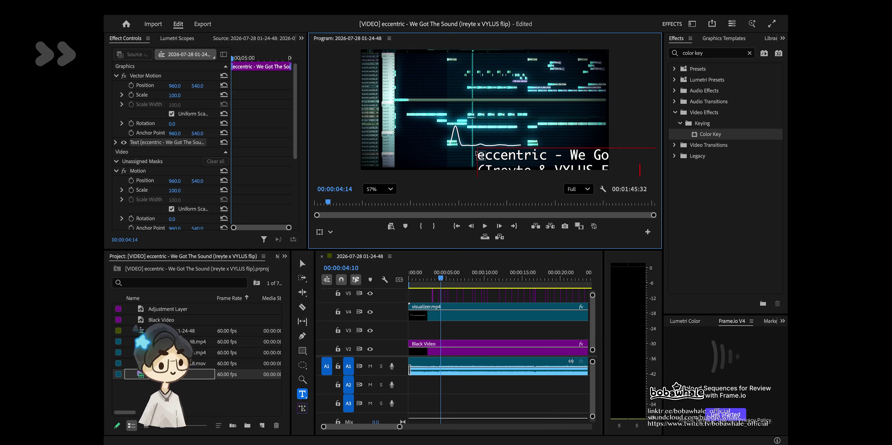
pyautogui.click(303, 264)
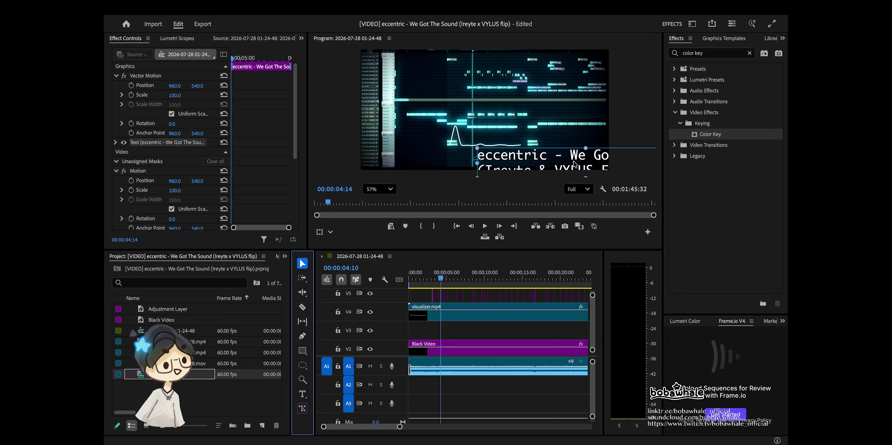
pyautogui.moveTo(574, 164); pyautogui.dragTo(562, 120)
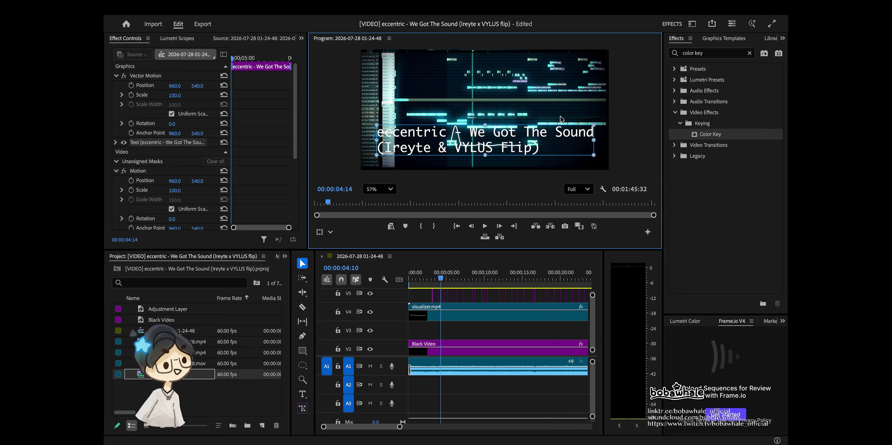
# - Centre-align all the text of the song title
pyautogui.doubleClick(511, 140)
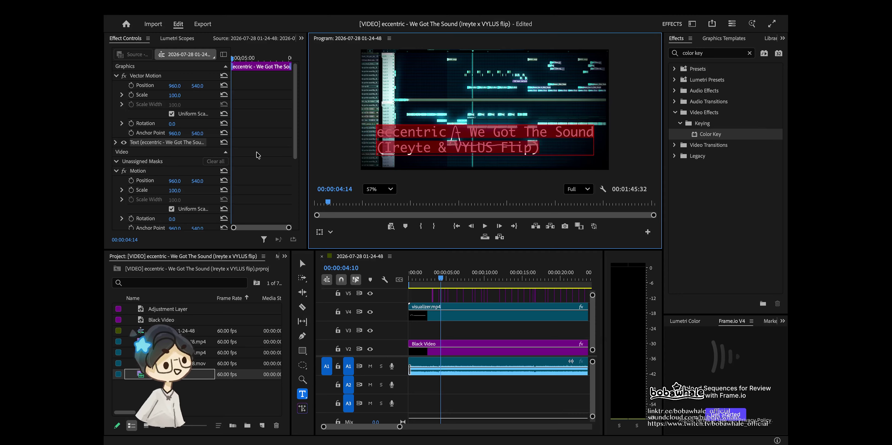
pyautogui.click(116, 143)
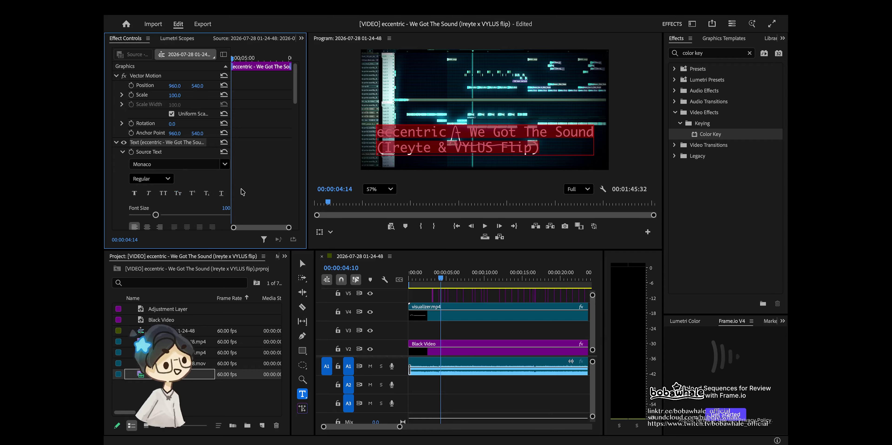
pyautogui.scroll(-3, 242, 192)
pyautogui.click(148, 173)
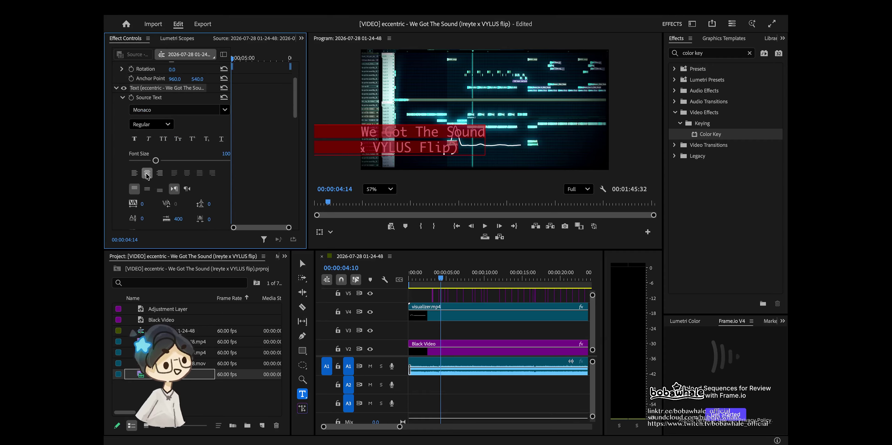
# - Move the title back to the middle, scale it down to about the visualizer's width and place it just below the visualizer line
pyautogui.click(302, 263)
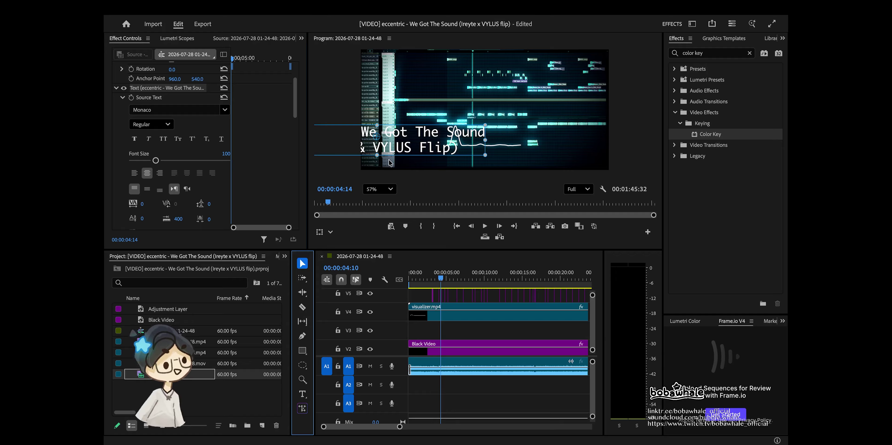
pyautogui.click(404, 146)
pyautogui.moveTo(404, 146); pyautogui.dragTo(509, 146)
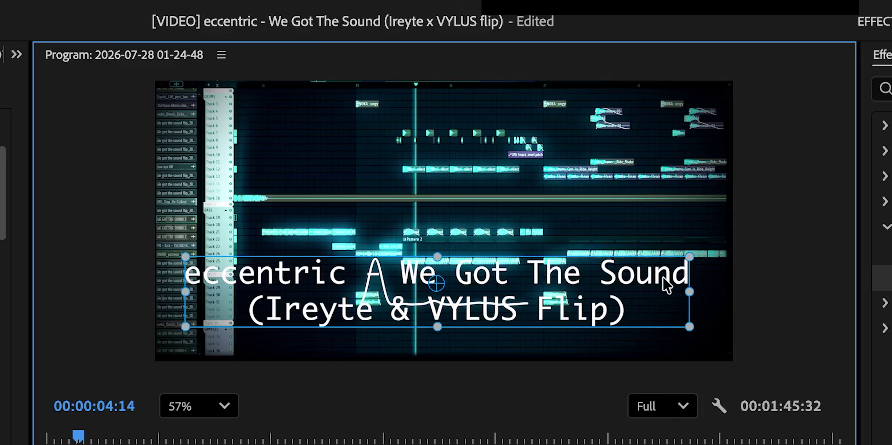
pyautogui.moveTo(663, 277); pyautogui.dragTo(608, 304)
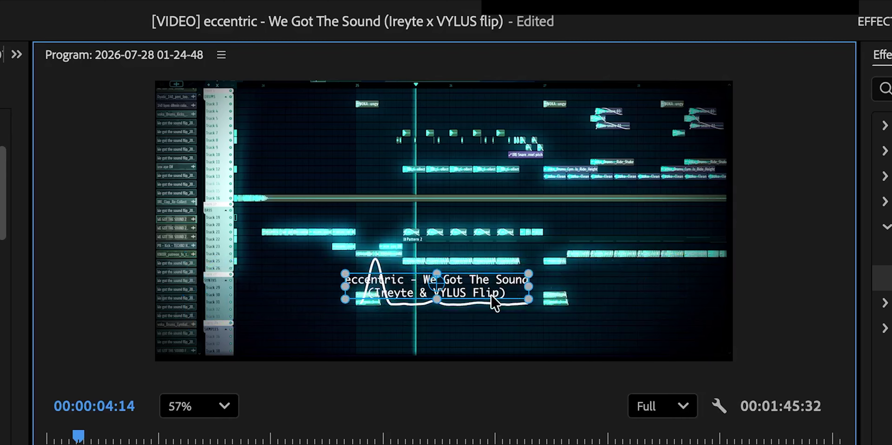
pyautogui.moveTo(490, 304); pyautogui.dragTo(487, 333)
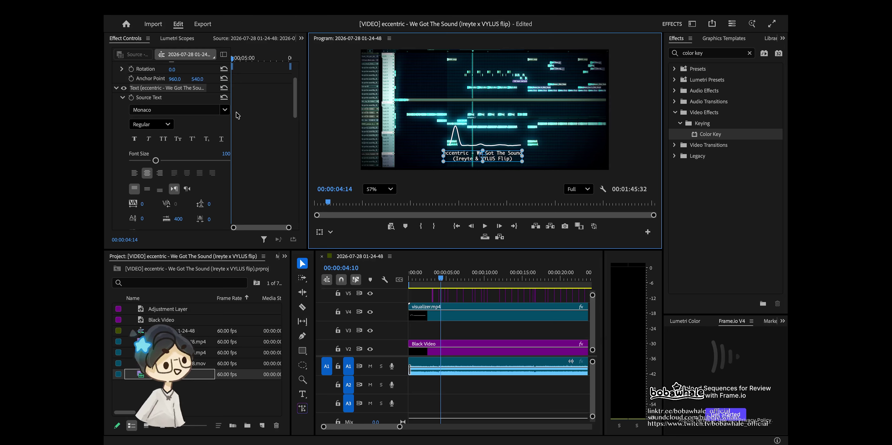
# - Change the song title's font to Small Print and reduce its size slightly
pyautogui.click(226, 110)
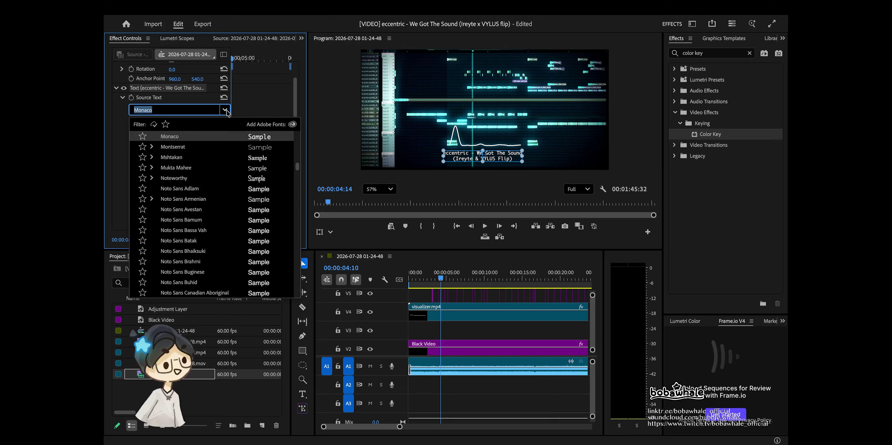
pyautogui.scroll(-10, 230, 200)
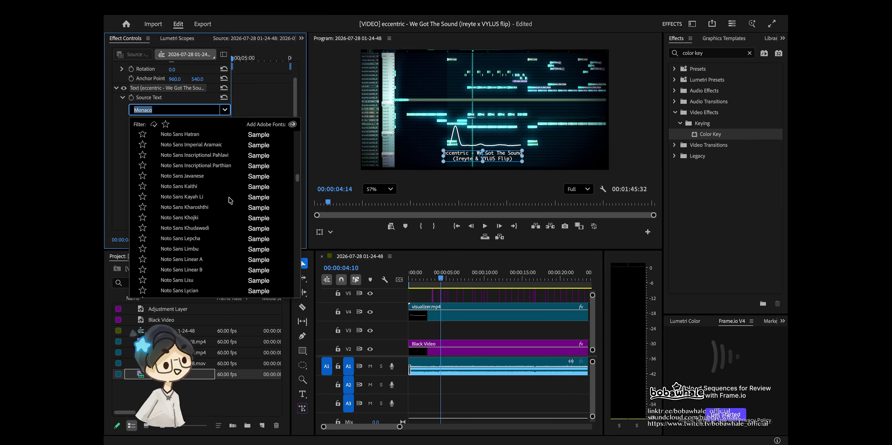
pyautogui.scroll(-20, 231, 200)
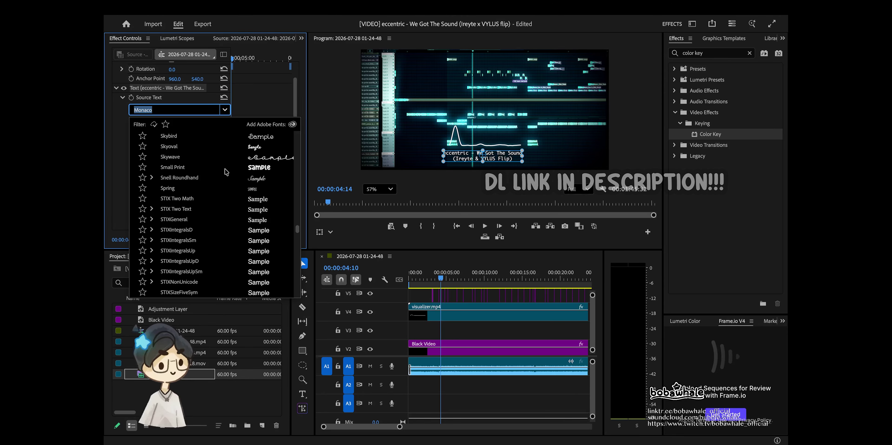
pyautogui.click(225, 167)
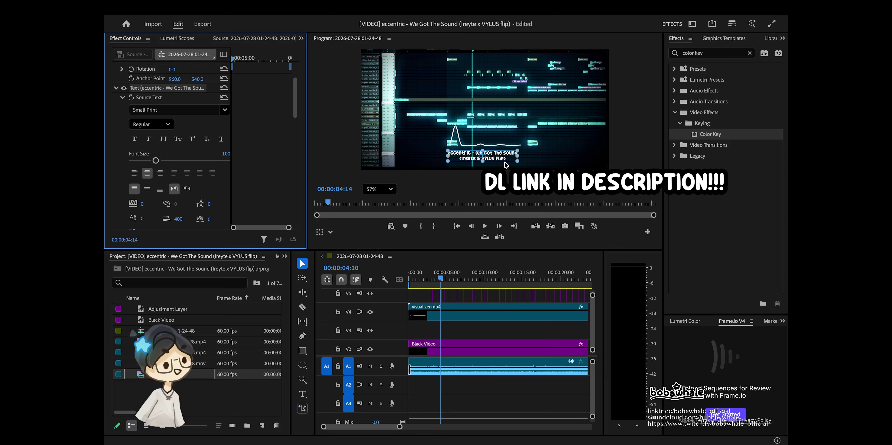
pyautogui.moveTo(155, 160); pyautogui.dragTo(153, 161)
# - Copy the visualizer clip's VR Glow effect and paste it onto the song title clip
pyautogui.click(484, 314)
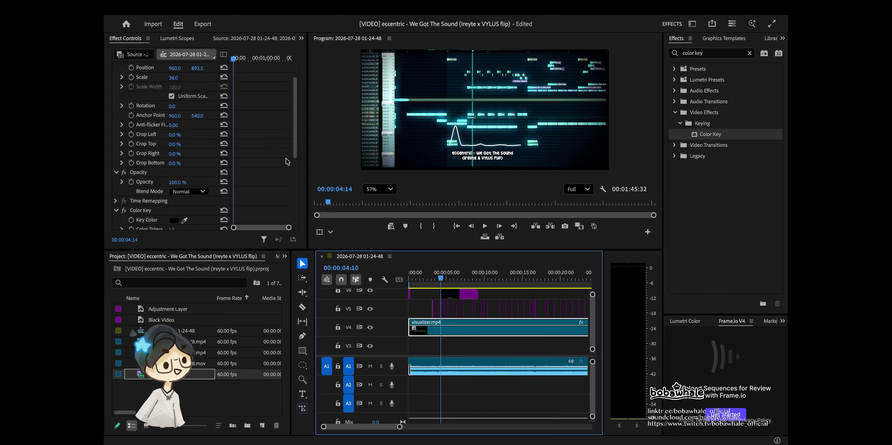
pyautogui.scroll(1, 274, 170)
pyautogui.scroll(1, 457, 312)
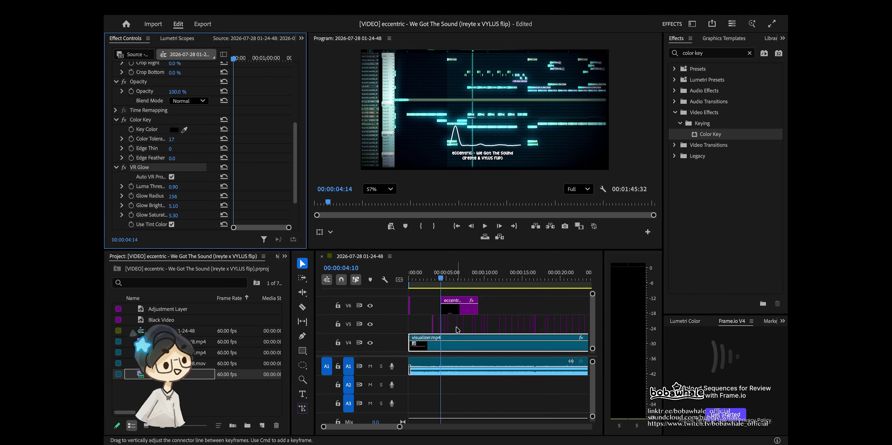
pyautogui.click(455, 308)
pyautogui.scroll(-2, 456, 308)
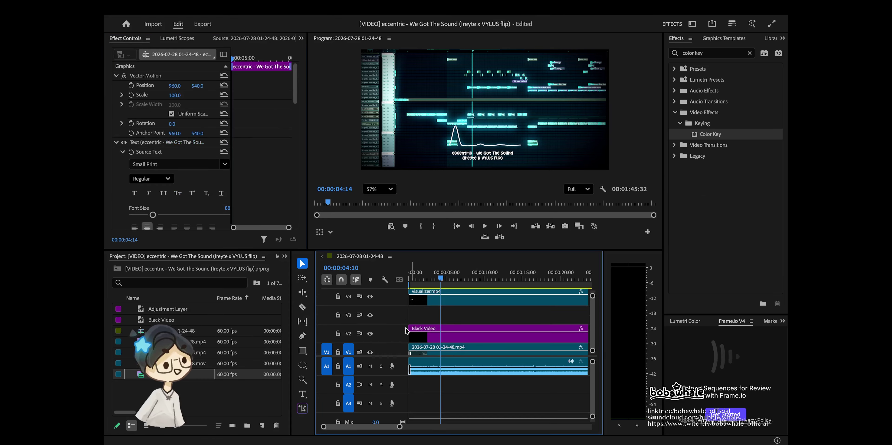
pyautogui.click(457, 322)
pyautogui.press('=')
pyautogui.scroll(2, 237, 159)
# - Set the song title's VR Glow radius to 9 and its glow brightness to 1.40
pyautogui.scroll(-4, 237, 160)
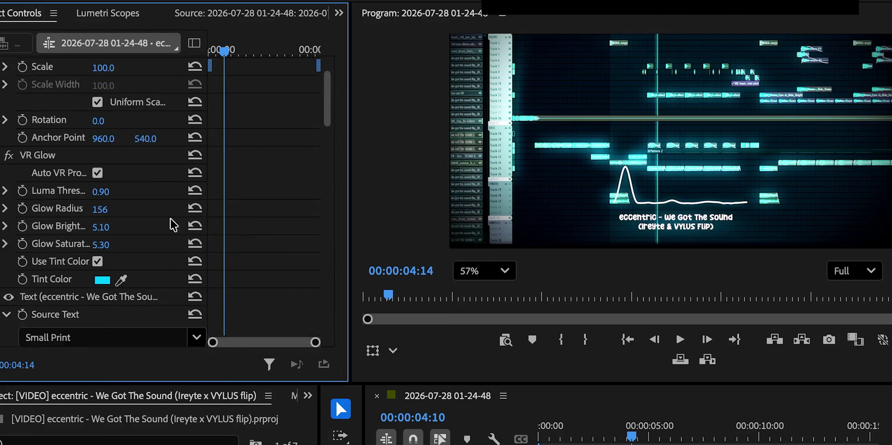
pyautogui.moveTo(99, 209); pyautogui.dragTo(77, 208)
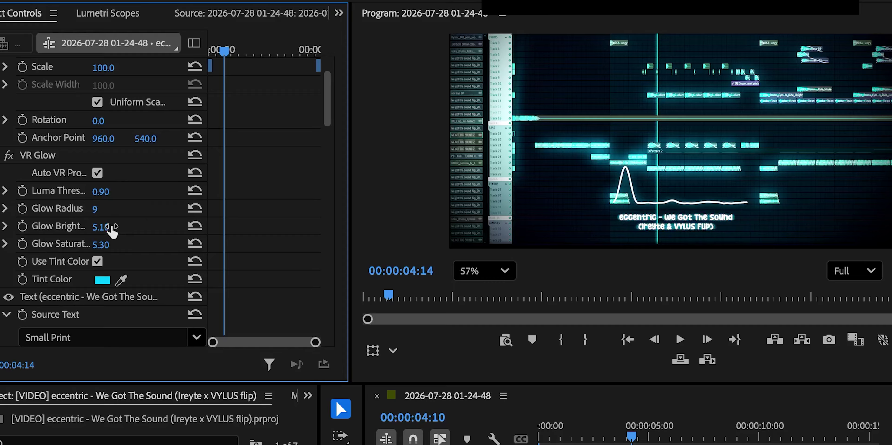
pyautogui.moveTo(100, 227); pyautogui.dragTo(92, 227)
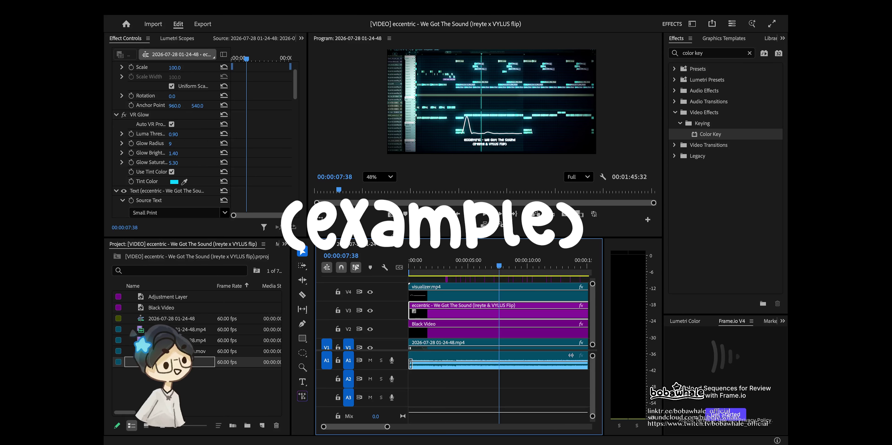
# - Create a new sequence named "animated text" with the HD 1080p 23.976 fps preset
pyautogui.moveTo(237, 10)
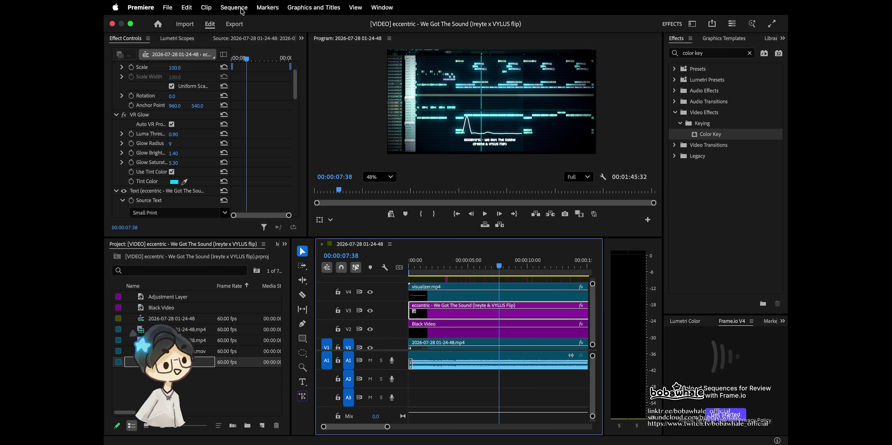
pyautogui.click(168, 8)
pyautogui.moveTo(207, 24)
pyautogui.click(328, 56)
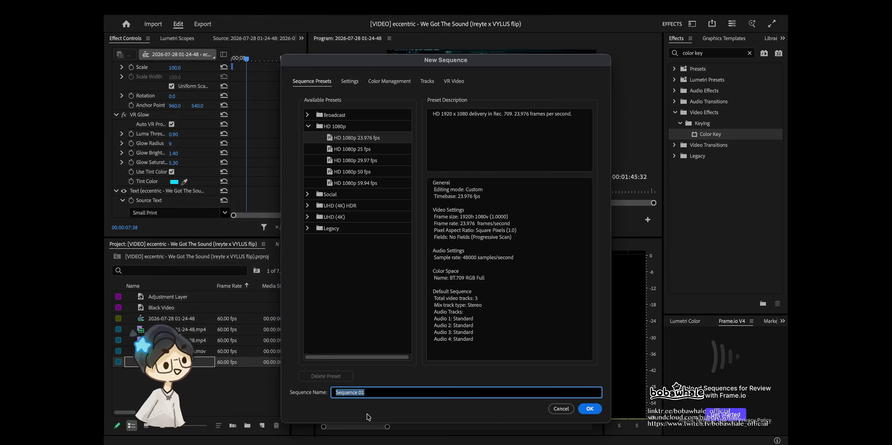
pyautogui.write('animated text')
pyautogui.click(589, 408)
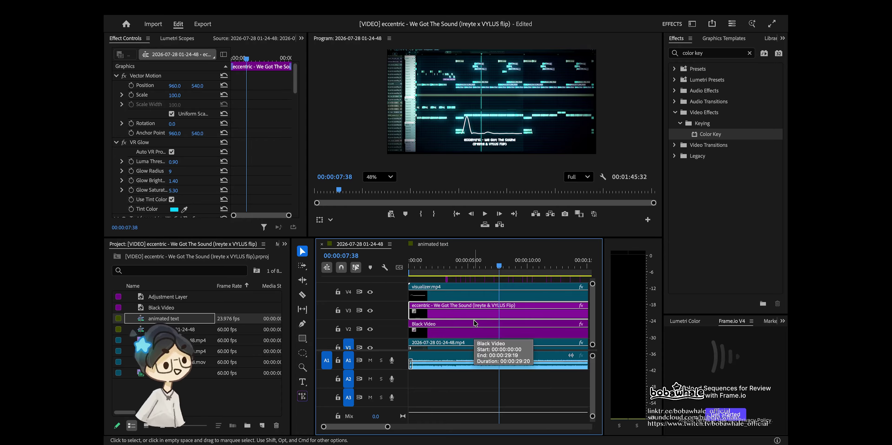
# - Move the song title clip from the main sequence to the start of the animated text sequence, shortened to 12 frames
pyautogui.hotkey('ctrl', 'x')
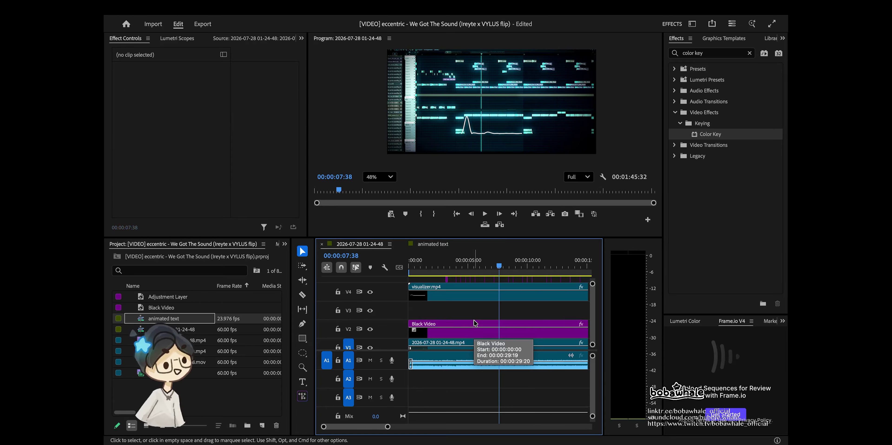
pyautogui.click(433, 244)
pyautogui.hotkey('ctrl', 'v')
pyautogui.click(415, 266)
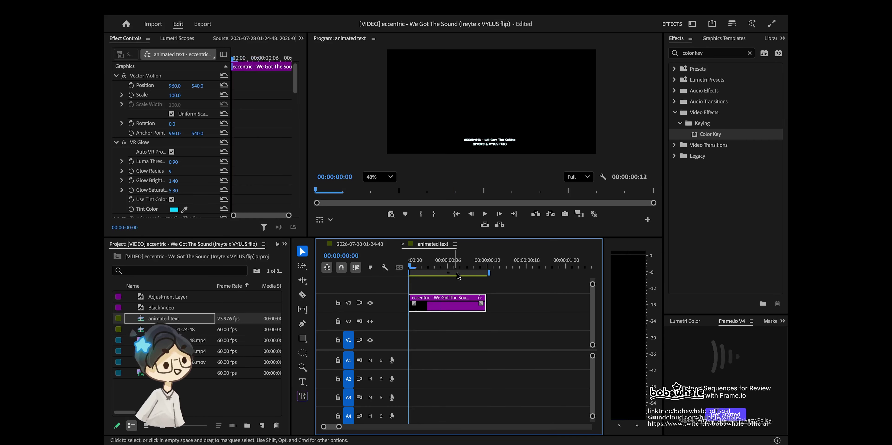
# - Find the Turbulent Displace effect and apply it to the song title clip
pyautogui.click(749, 53)
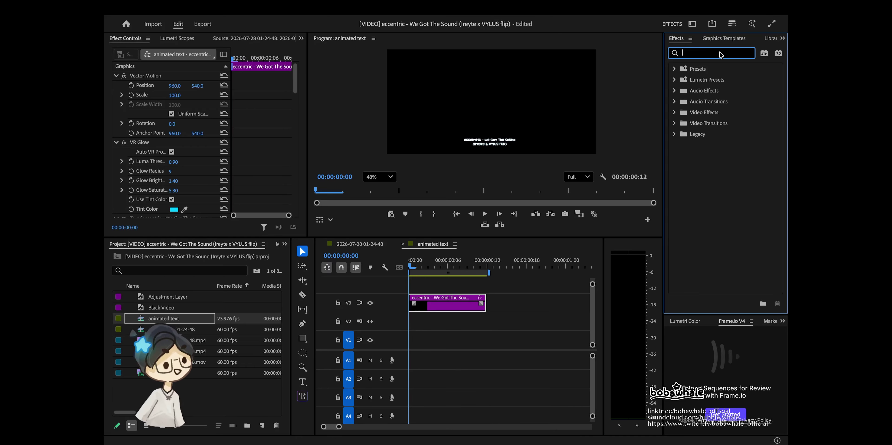
pyautogui.write('turbule')
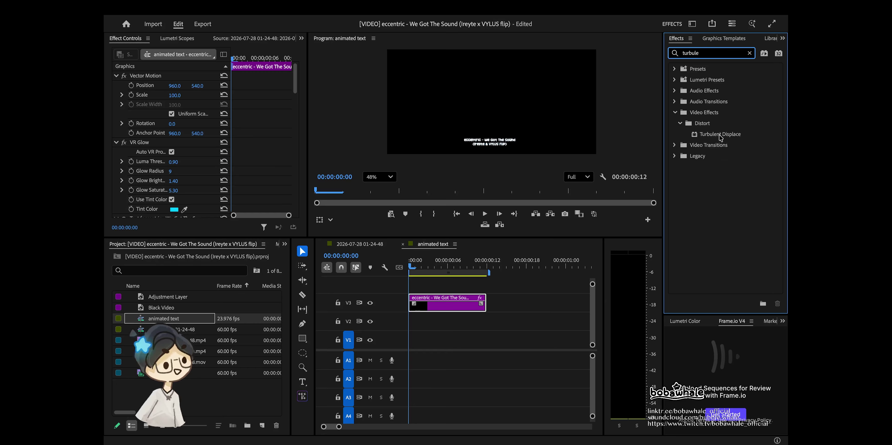
pyautogui.moveTo(720, 137); pyautogui.dragTo(457, 301)
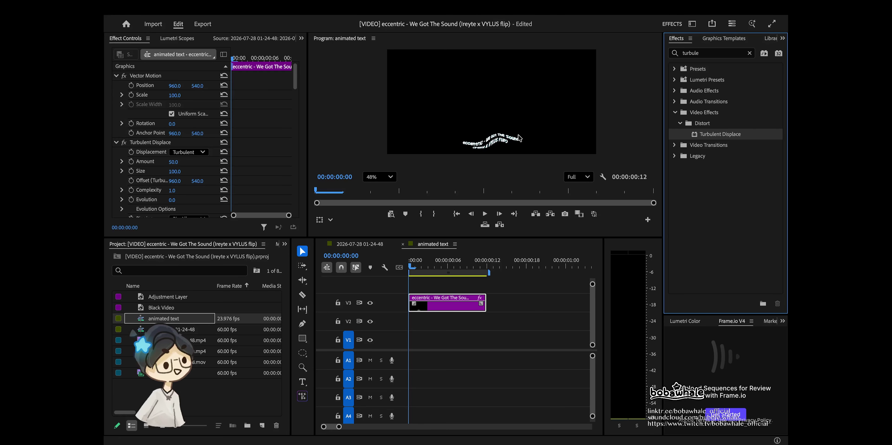
# - Set the title clip's Turbulent Displace amount to -3.0 and complexity to 1.4, checking the distortion in an enlarged preview
pyautogui.scroll(-10, 264, 168)
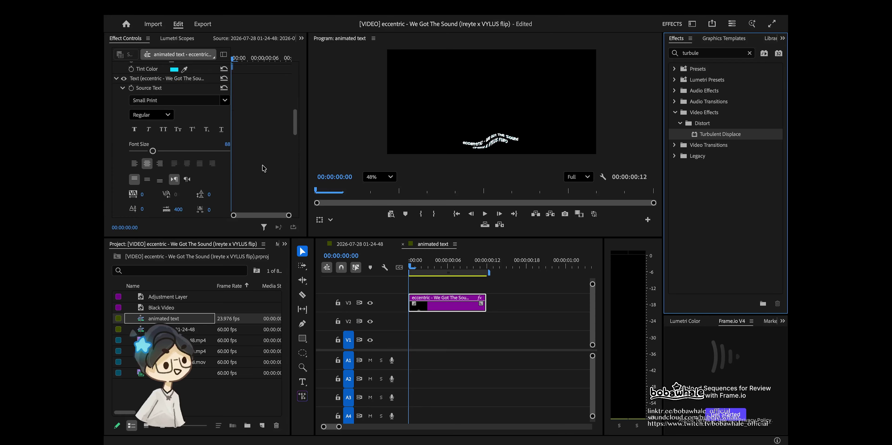
pyautogui.scroll(-5, 264, 168)
pyautogui.moveTo(172, 98); pyautogui.dragTo(163, 99)
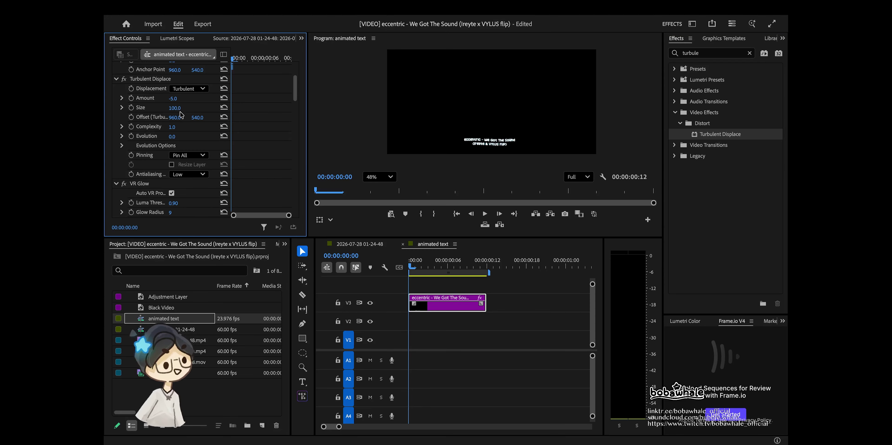
pyautogui.moveTo(177, 129); pyautogui.dragTo(181, 126)
pyautogui.press('Return')
pyautogui.scroll(5, 494, 158)
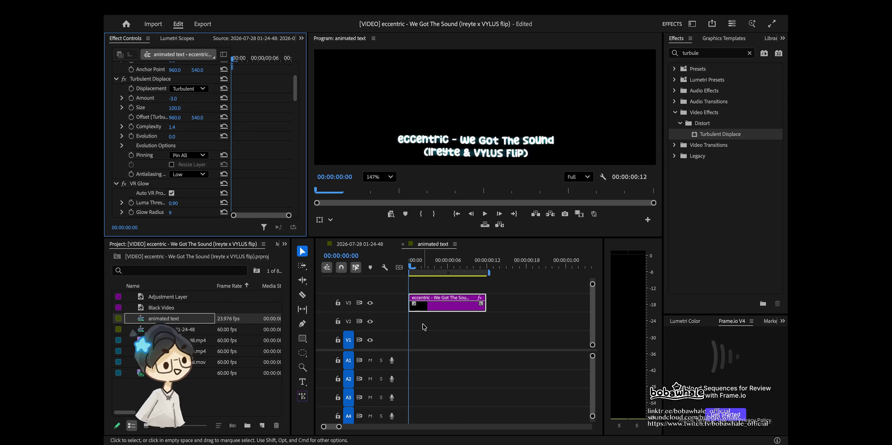
# - Duplicate the title clip directly after the first one and set the copy's Turbulent Displace horizontal offset to 1090
pyautogui.moveTo(446, 310); pyautogui.dragTo(524, 310)
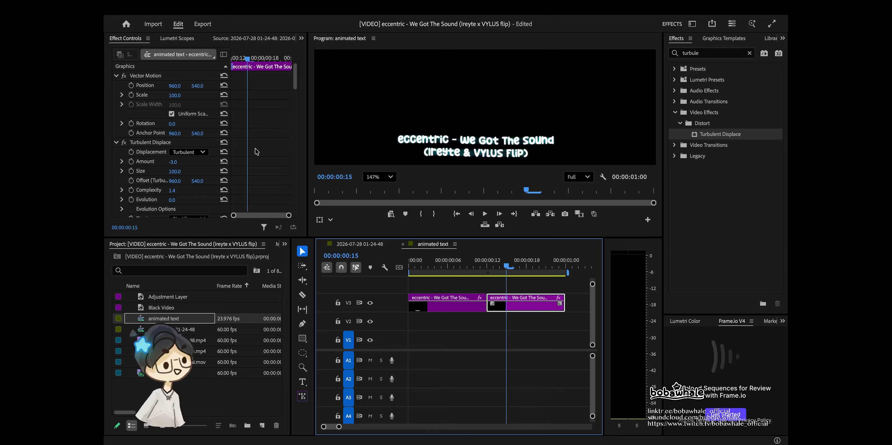
pyautogui.scroll(-3, 186, 127)
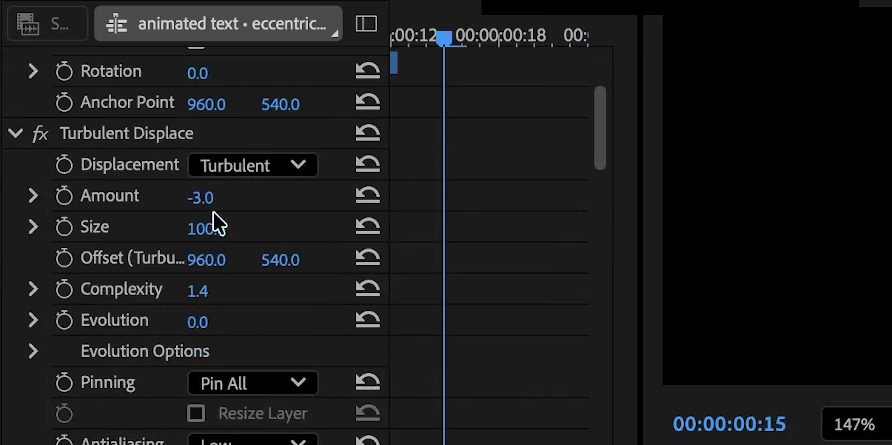
pyautogui.moveTo(178, 126); pyautogui.dragTo(180, 126)
pyautogui.moveTo(207, 259); pyautogui.dragTo(227, 259)
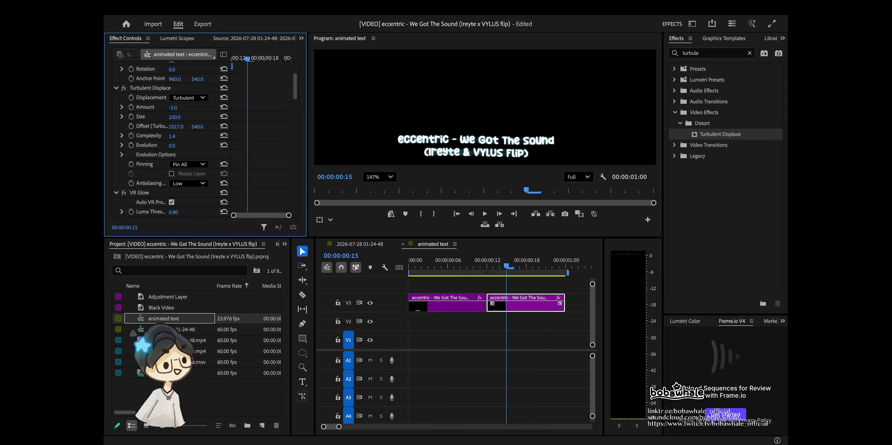
pyautogui.moveTo(176, 126); pyautogui.dragTo(201, 126)
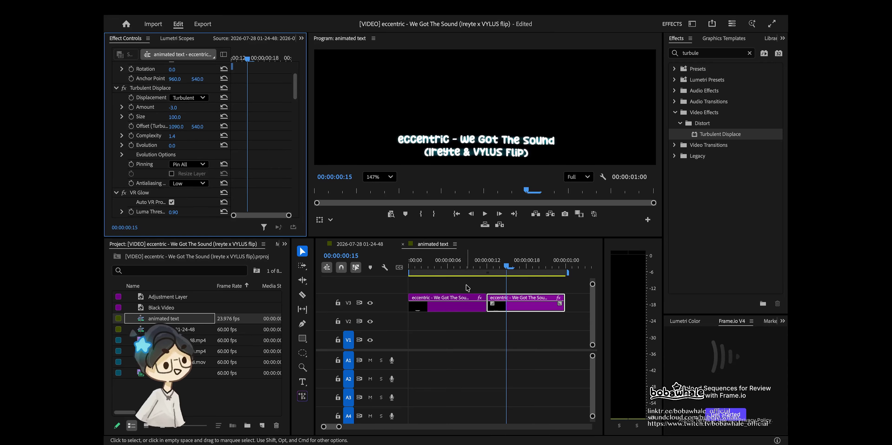
# - Add a third title clip at 00:00:01:00 with Turbulent Displace amount 2.0, horizontal offset 819 and complexity 9.3
pyautogui.click(491, 263)
pyautogui.hotkey('ctrl', 'v')
pyautogui.press('-')
pyautogui.press('Down')
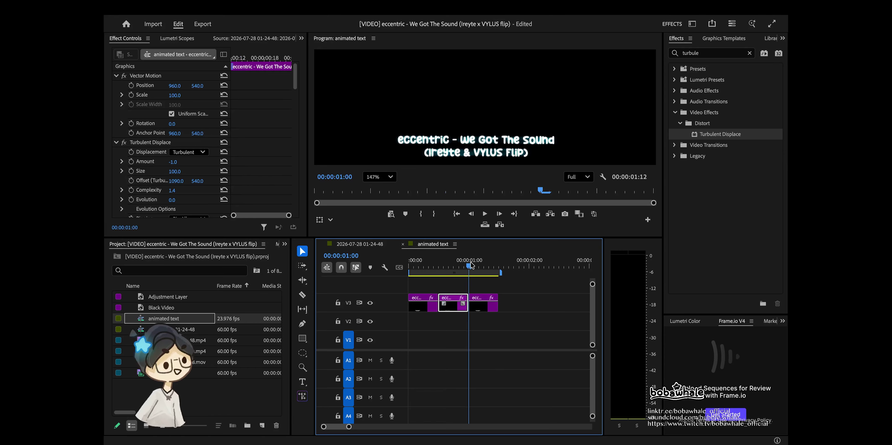
pyautogui.click(484, 305)
pyautogui.scroll(-1, 247, 171)
pyautogui.moveTo(173, 135); pyautogui.dragTo(85, 153)
pyautogui.moveTo(169, 163); pyautogui.dragTo(197, 162)
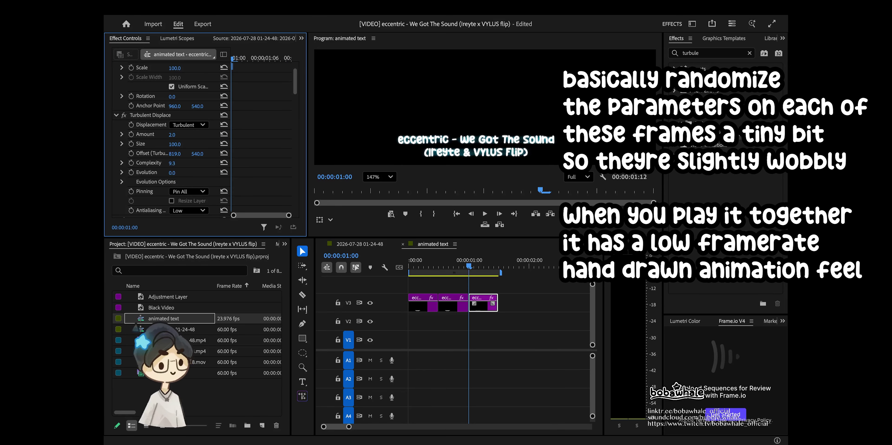
# - Add a copy of the second title clip after the third and play back the animated text sequence
pyautogui.moveTo(463, 306); pyautogui.dragTo(523, 312)
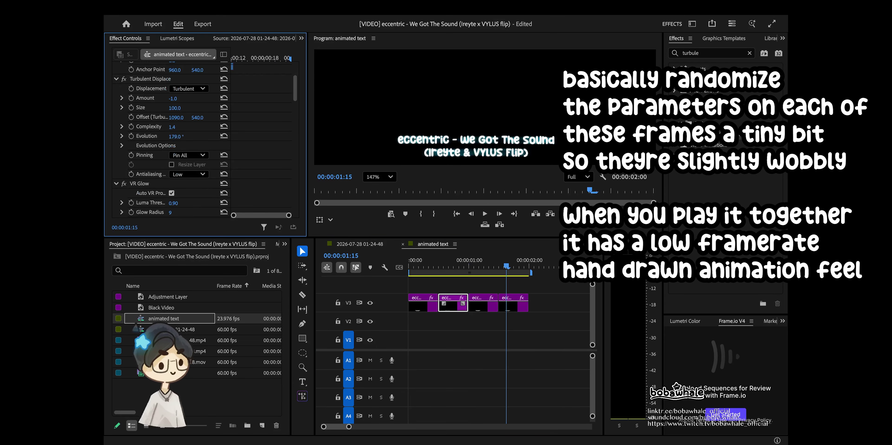
pyautogui.click(519, 310)
pyautogui.click(485, 213)
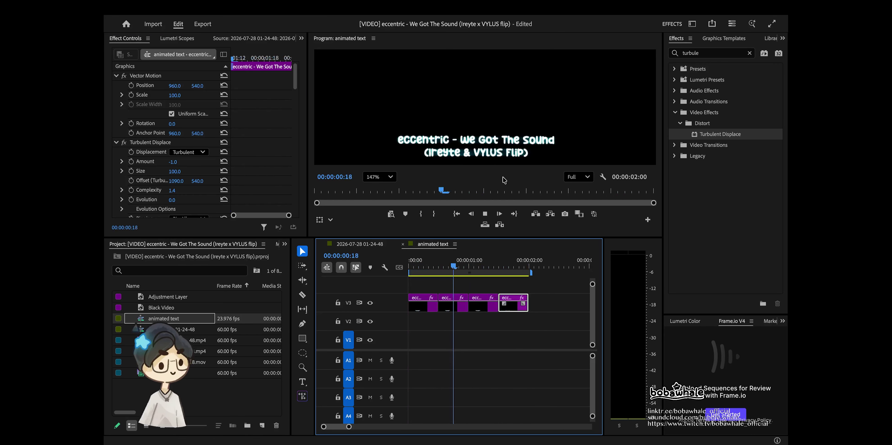
pyautogui.press('space')
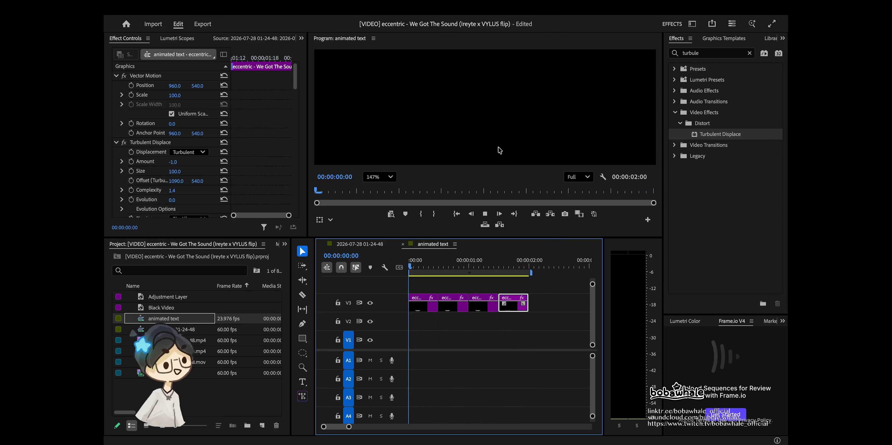
pyautogui.press('space')
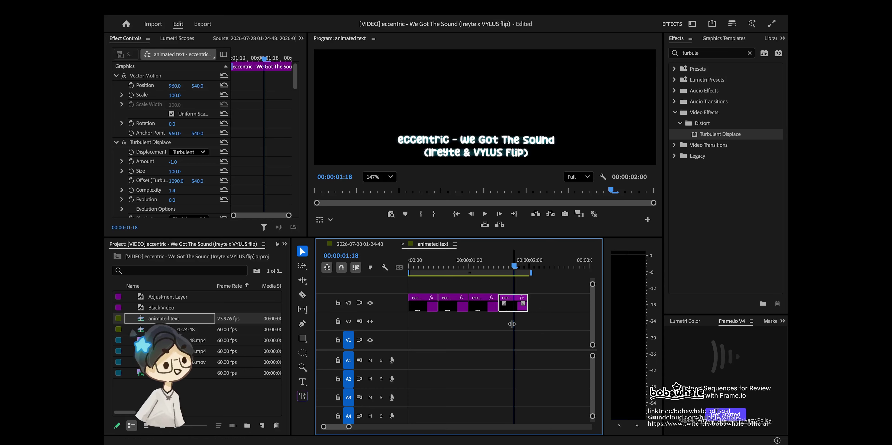
# - Copy the four title clips and paste them repeatedly end to end until the animated text sequence reaches 00:00:36:00
pyautogui.moveTo(535, 337); pyautogui.dragTo(411, 284)
pyautogui.press('Down')
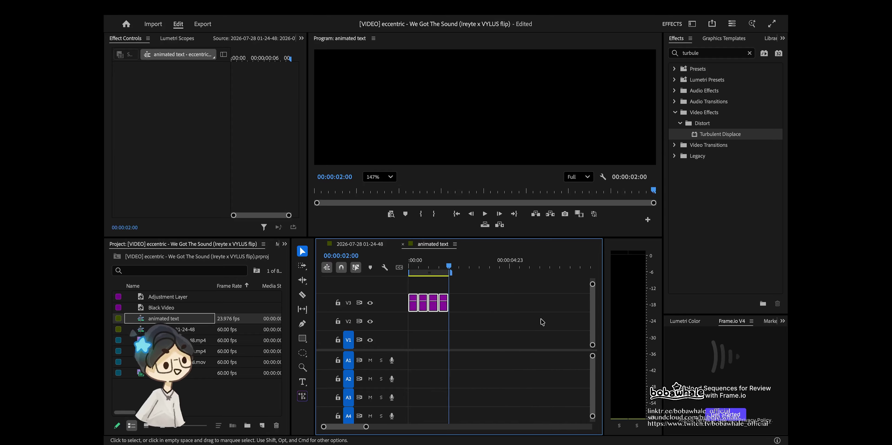
pyautogui.press('=')
pyautogui.scroll(1, 414, 322)
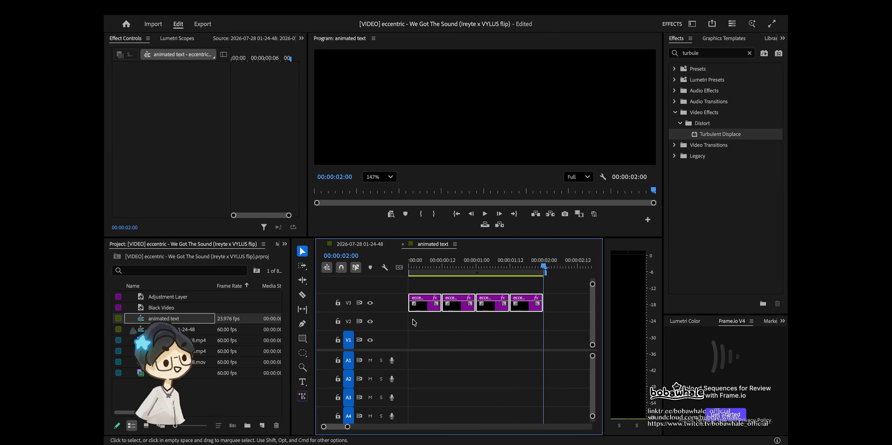
pyautogui.press('-')
pyautogui.press('-')
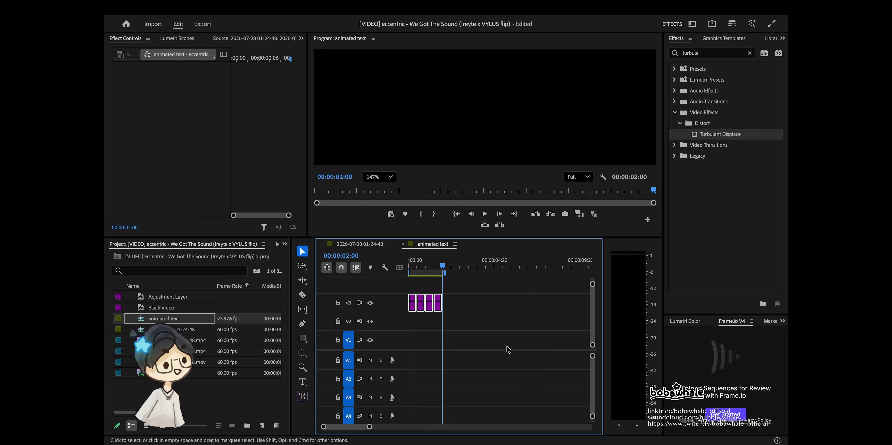
pyautogui.press('super+v')
pyautogui.press('super+v')
pyautogui.press('super+v')
pyautogui.press('super+v')
pyautogui.press('super+v')
pyautogui.press('super+v')
pyautogui.press('-')
pyautogui.press('-')
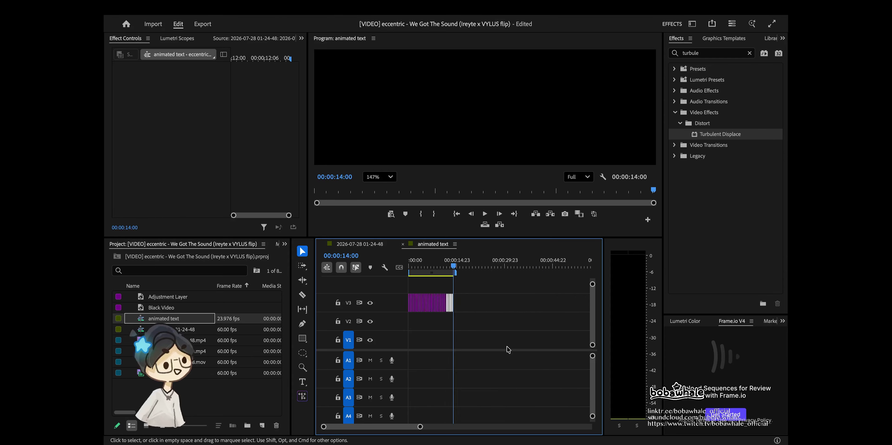
pyautogui.press('super+v')
pyautogui.press('super+v')
pyautogui.press('super+v')
pyautogui.press('super+v')
pyautogui.press('super+v')
pyautogui.press('super+v')
pyautogui.press('super+v')
pyautogui.press('super+v')
pyautogui.press('super+v')
pyautogui.press('super+v')
pyautogui.press('super+v')
pyautogui.press('super+v')
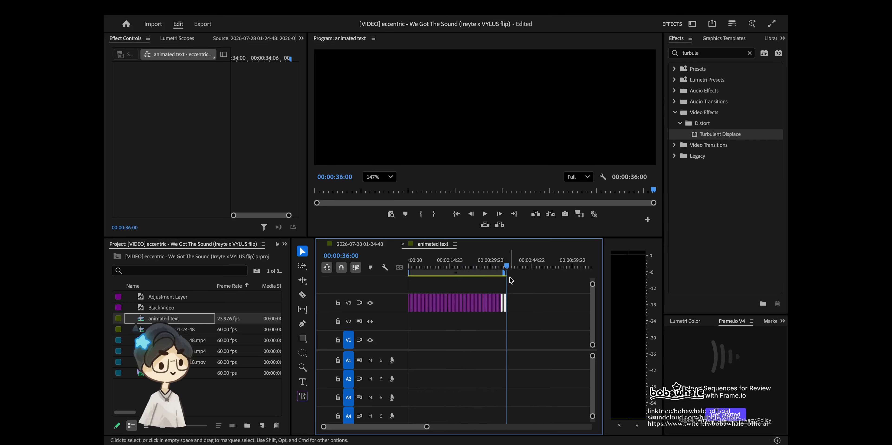
pyautogui.moveTo(511, 267); pyautogui.dragTo(414, 279)
# - Place the animated text sequence at the start of track V3 in the main sequence and play it back
pyautogui.click(362, 245)
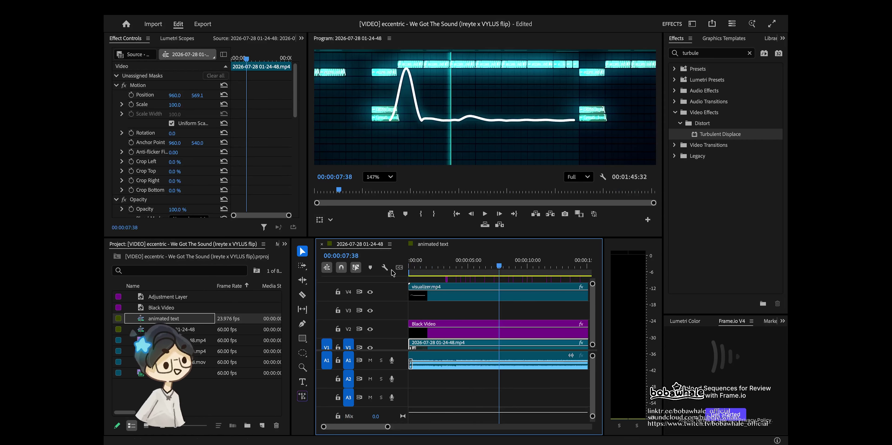
pyautogui.moveTo(154, 316); pyautogui.dragTo(408, 309)
pyautogui.press('-')
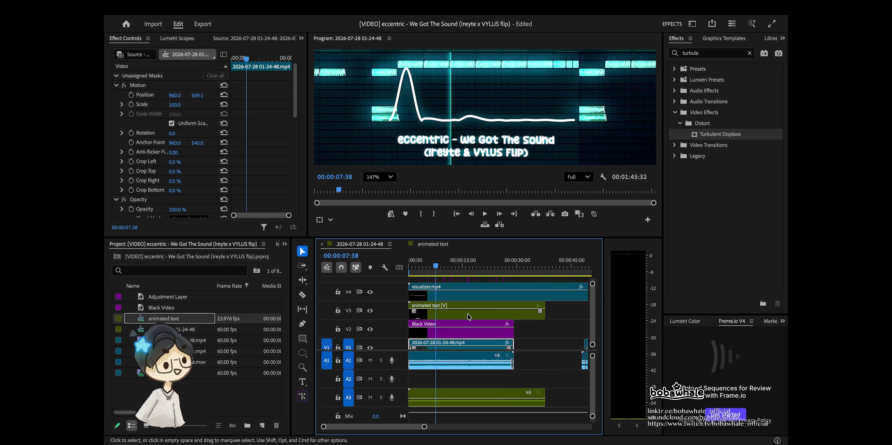
pyautogui.press('space')
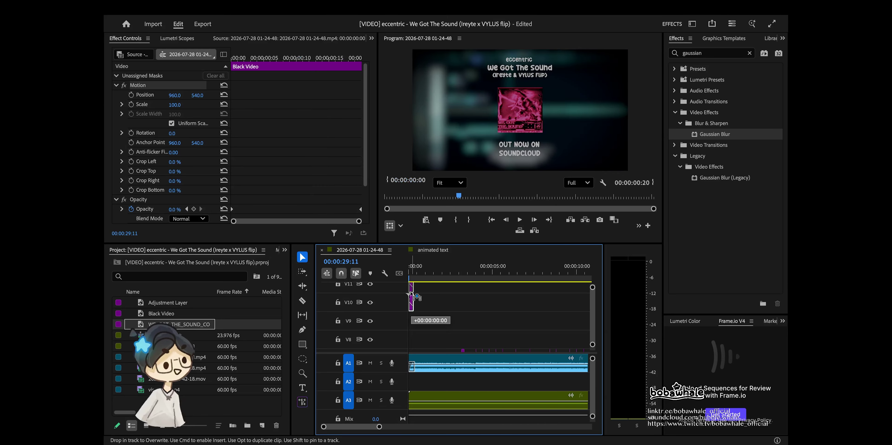
# - Hide the output of track V11 and add a new video track above it
pyautogui.moveTo(411, 296); pyautogui.dragTo(410, 271)
pyautogui.click(370, 298)
pyautogui.click(415, 271)
pyautogui.rightClick(388, 298)
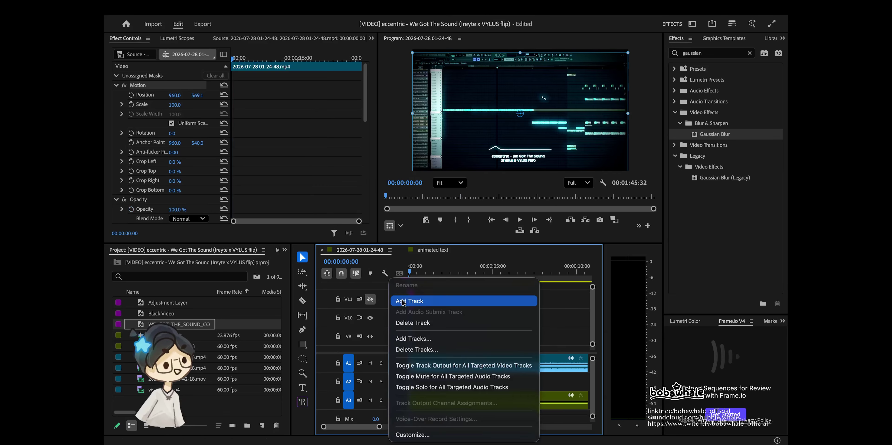
pyautogui.click(403, 299)
# - Place an adjustment layer at the start of track V12 and cut it down to its first three frames
pyautogui.moveTo(157, 302); pyautogui.dragTo(421, 305)
pyautogui.press('=')
pyautogui.press('=')
pyautogui.press('=')
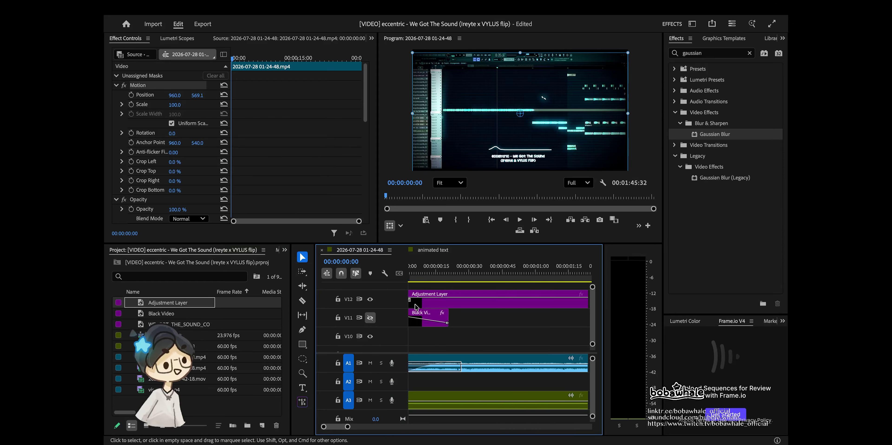
pyautogui.press('c')
pyautogui.click(447, 304)
pyautogui.click(486, 304)
pyautogui.press('v')
pyautogui.click(537, 301)
pyautogui.press('Delete')
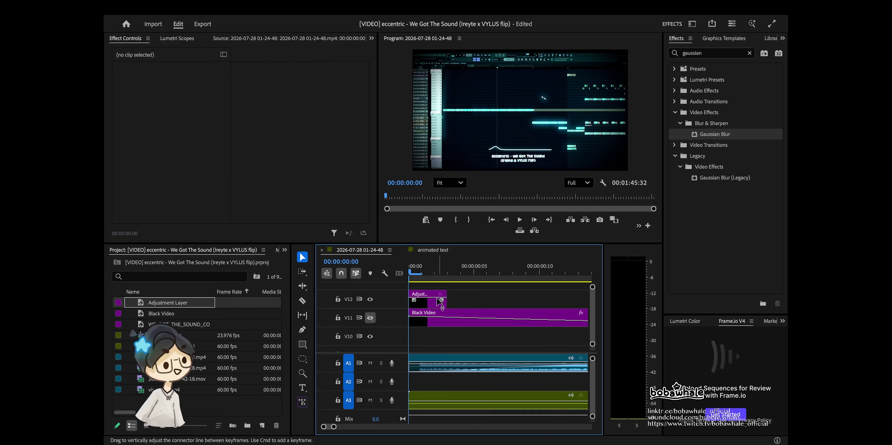
# - Paste two copies of the three-frame adjustment layer end to end on track V12, reaching 00:00:00:09
pyautogui.click(460, 299)
pyautogui.hotkey('ctrl', 'c')
pyautogui.hotkey('ctrl', 'v')
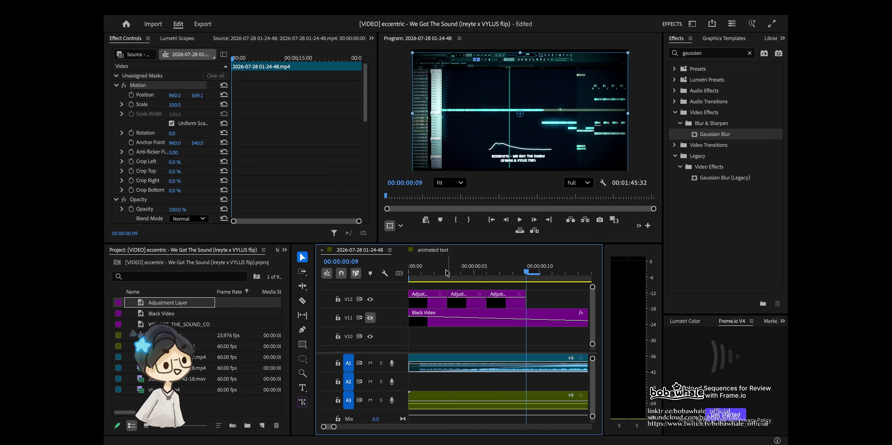
# - Find the mosaic effects and apply Mosaic (Legacy) to the first adjustment layer clip
pyautogui.press('Home')
pyautogui.click(432, 303)
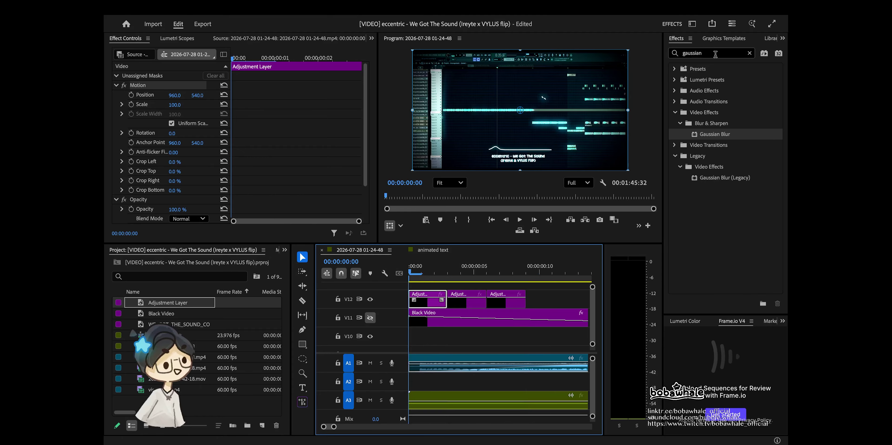
pyautogui.doubleClick(710, 53)
pyautogui.press('BackSpace')
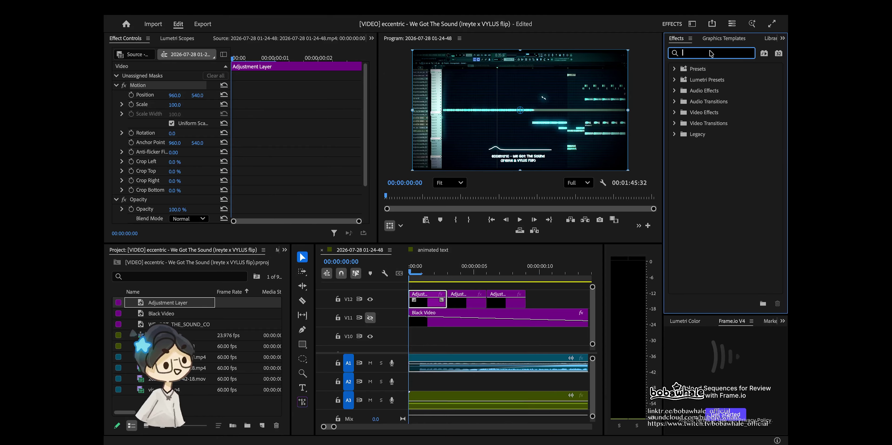
pyautogui.write('mosaic')
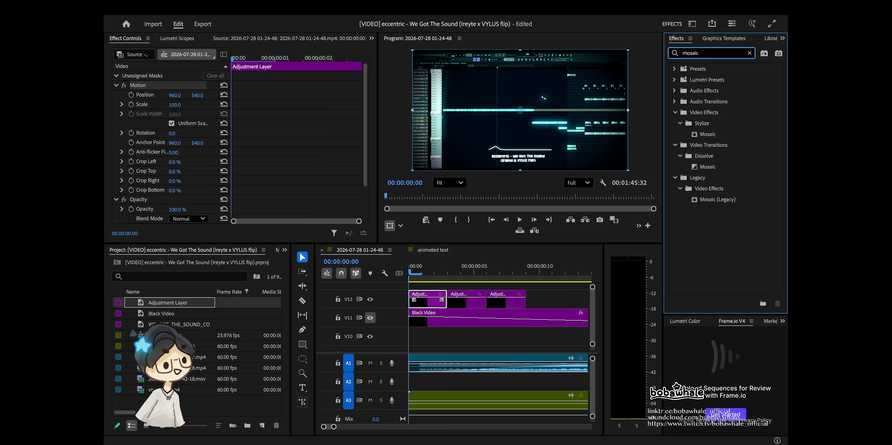
pyautogui.moveTo(707, 134); pyautogui.dragTo(431, 301)
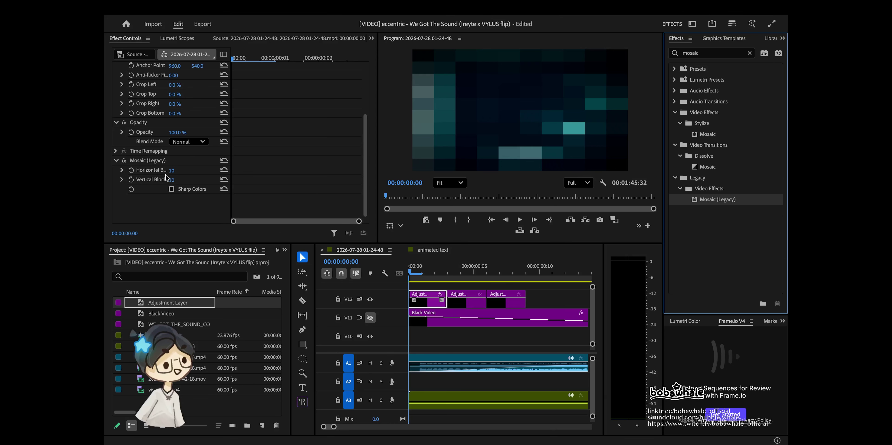
# - Set the first clip's mosaic to 16 horizontal and 9 vertical blocks and enable Sharp Colors
pyautogui.click(190, 178)
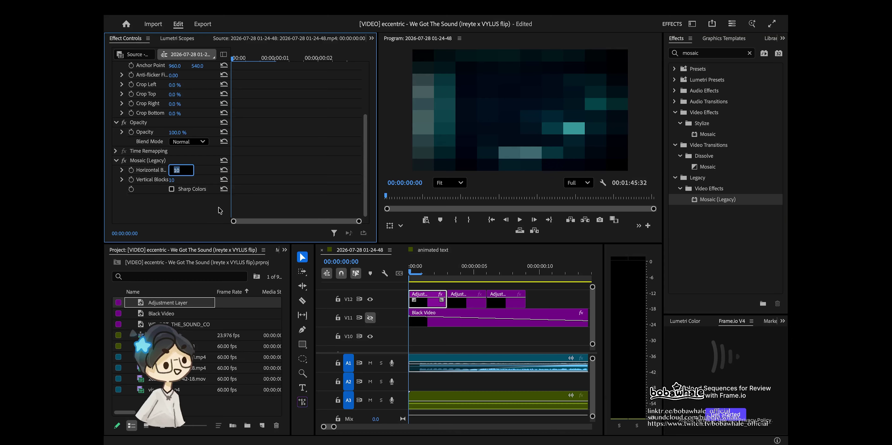
pyautogui.click(180, 179)
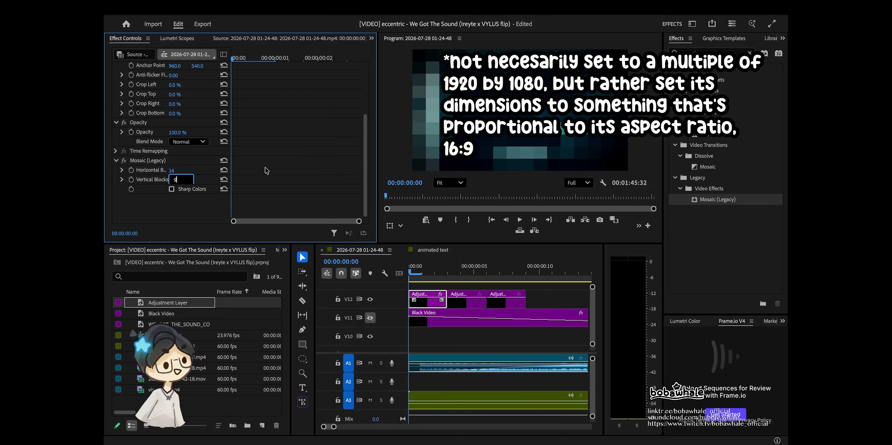
pyautogui.press('Return')
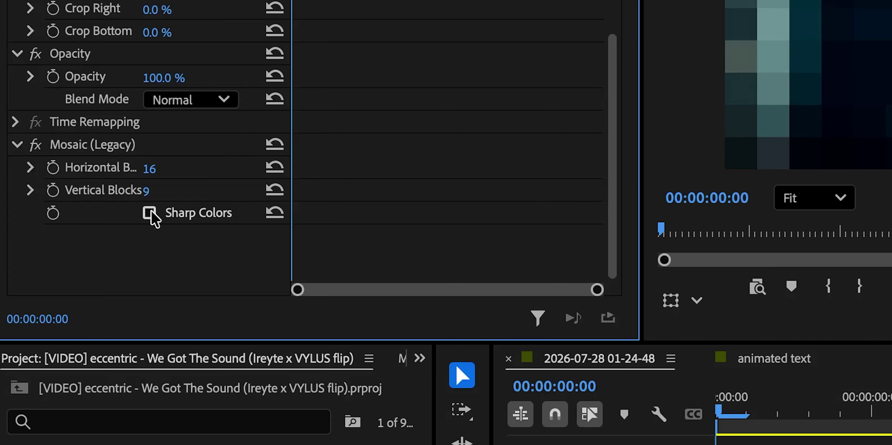
pyautogui.click(149, 213)
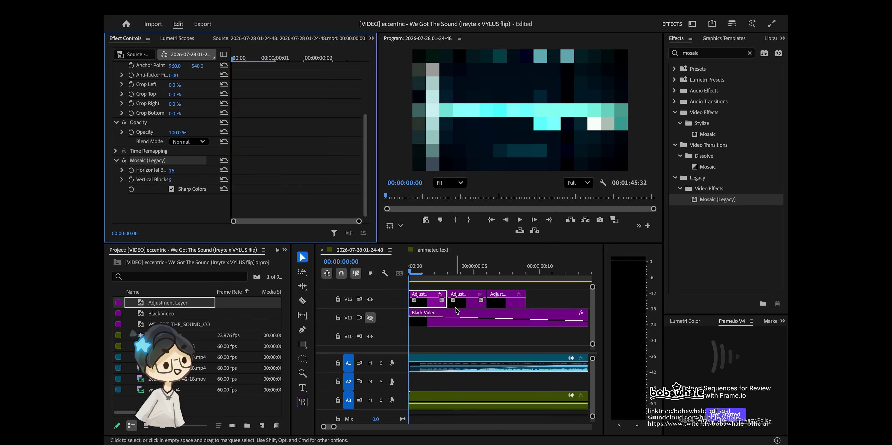
# - Copy the mosaic effect to the second adjustment layer clip and set it to 32 horizontal and 18 vertical blocks
pyautogui.click(461, 273)
pyautogui.click(466, 300)
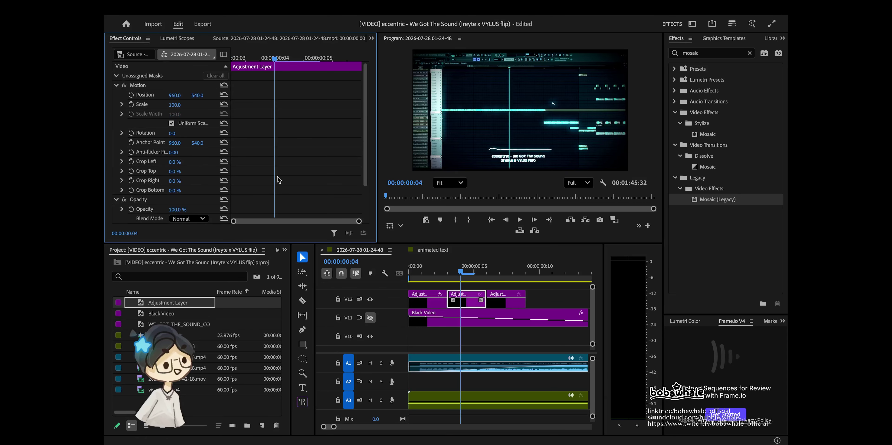
pyautogui.scroll(-4, 311, 207)
pyautogui.click(177, 170)
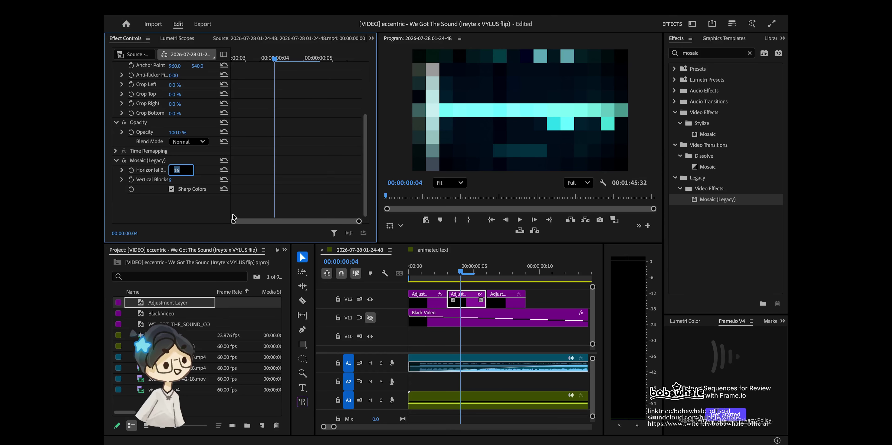
pyautogui.write('32')
pyautogui.press('Tab')
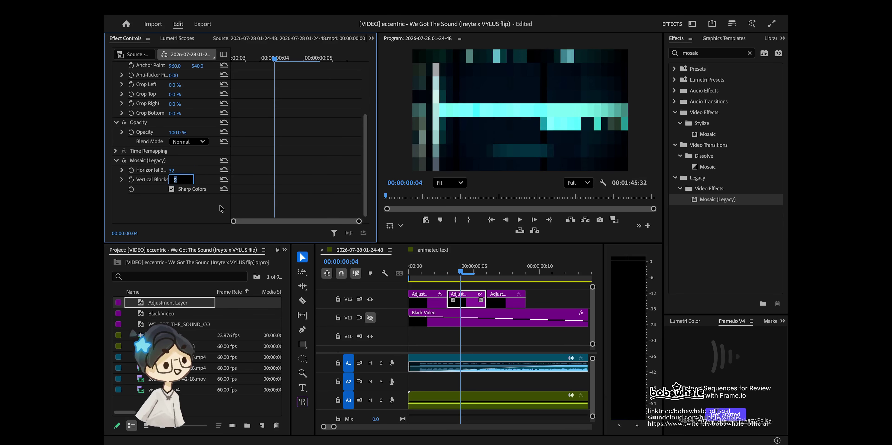
pyautogui.press('Return')
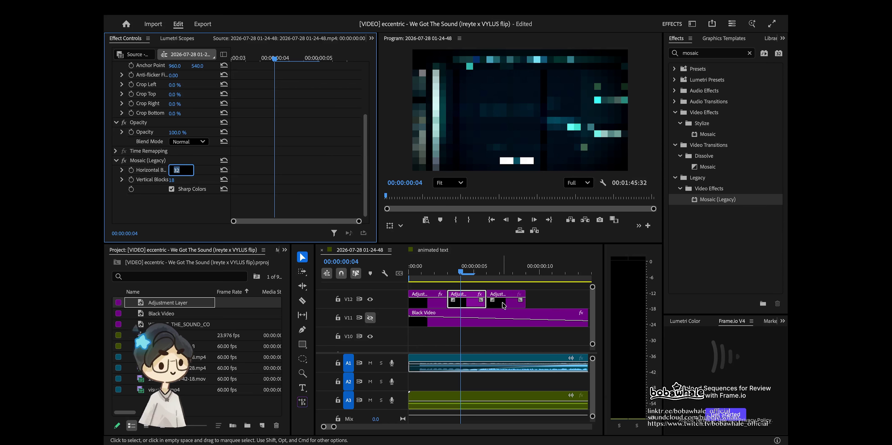
# - Copy the mosaic effect to the third adjustment layer clip, set it to 64 by 36 blocks and save the project
pyautogui.click(157, 161)
pyautogui.click(499, 270)
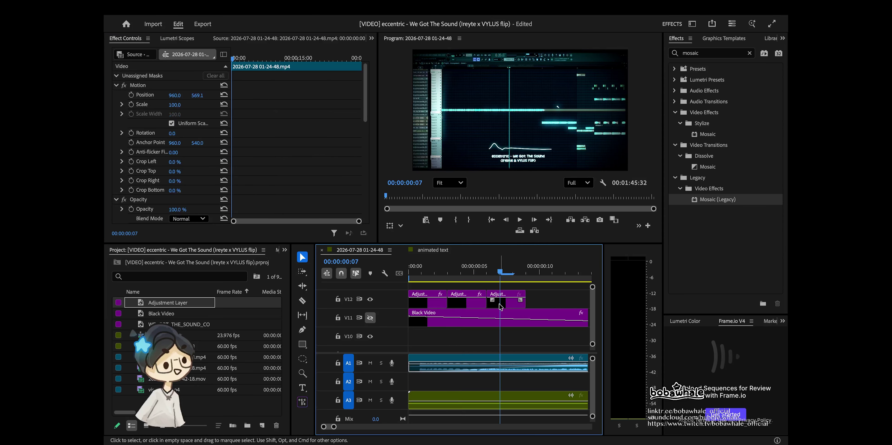
pyautogui.click(506, 301)
pyautogui.click(282, 173)
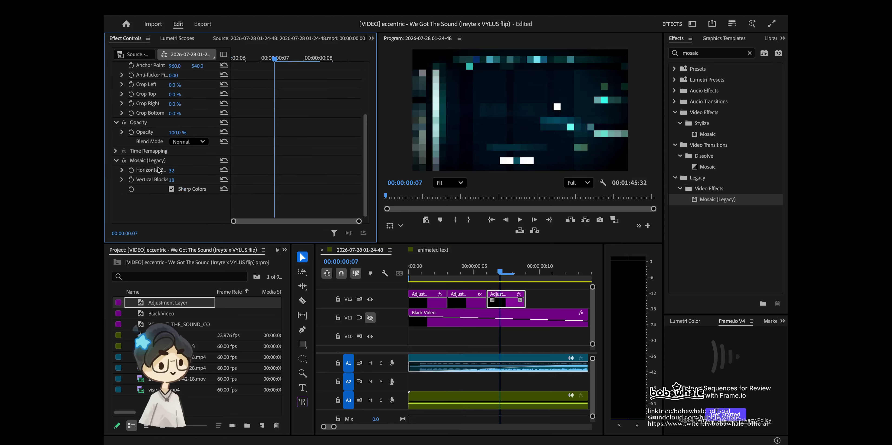
pyautogui.click(181, 170)
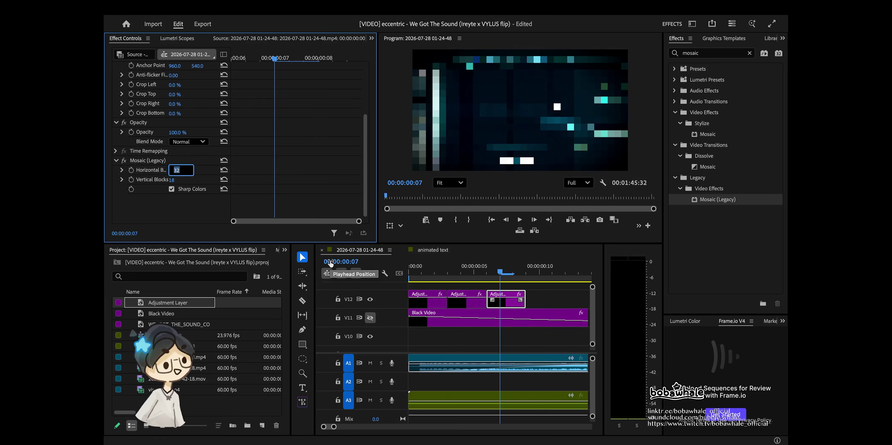
pyautogui.write('64')
pyautogui.press('Return')
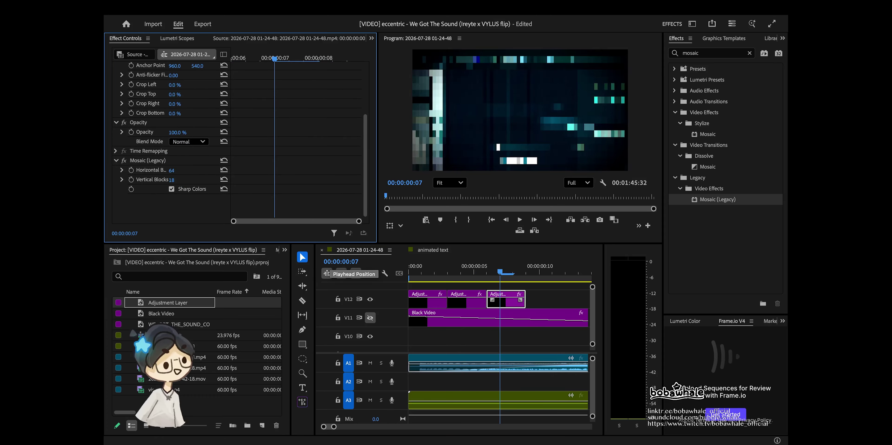
pyautogui.click(172, 180)
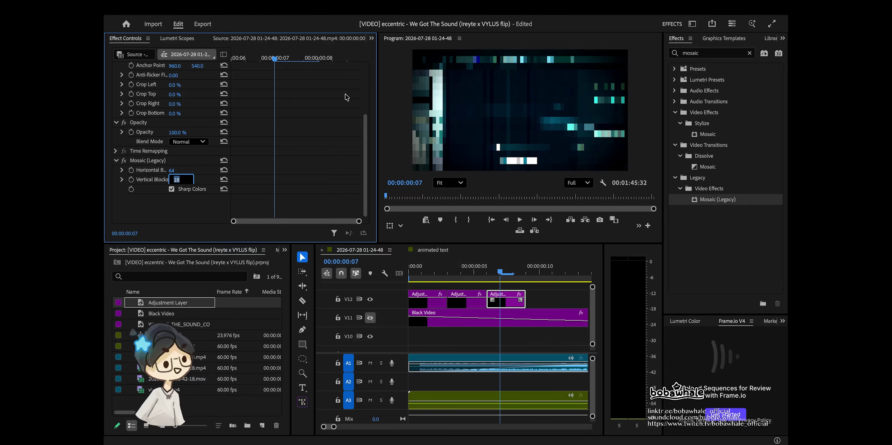
pyautogui.write('36')
pyautogui.press('Return')
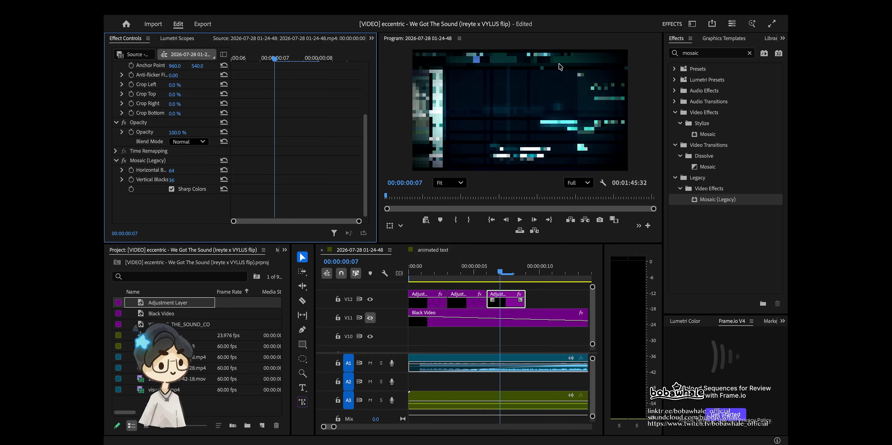
pyautogui.hotkey('ctrl', 's')
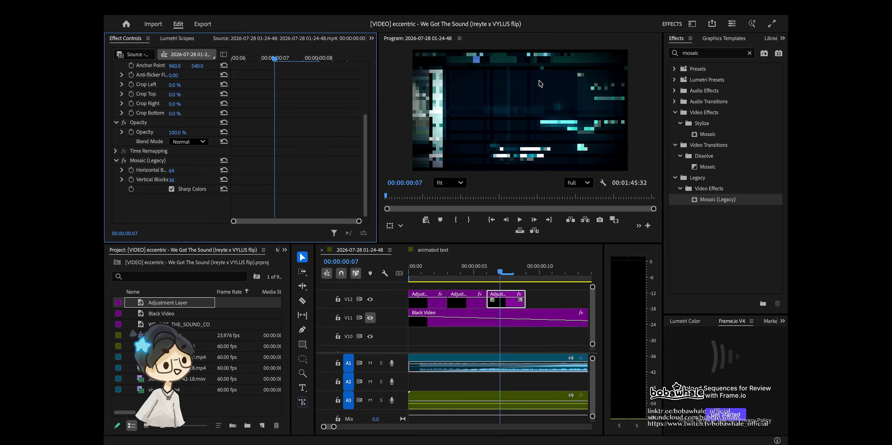
pyautogui.moveTo(500, 274); pyautogui.dragTo(539, 273)
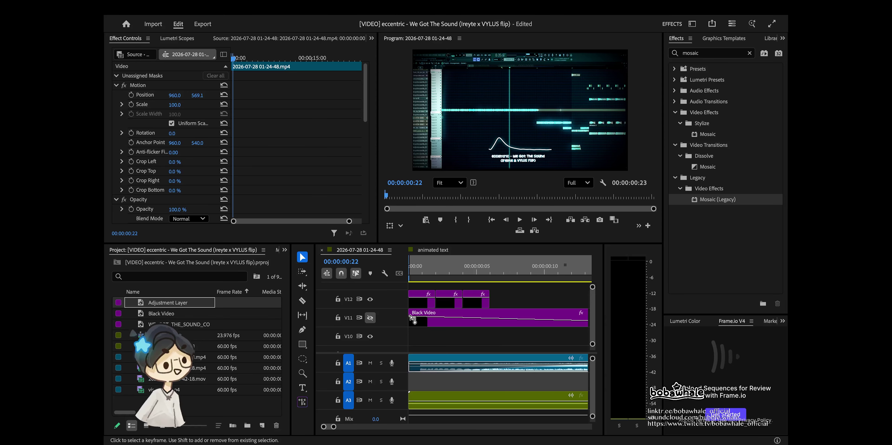
# - Replace the first clip's legacy mosaic with the Mosaic effect, using Hexagon shape, 23 tiles, light amount 5, tile height 80 and stroke amount 64%
pyautogui.moveTo(412, 317); pyautogui.dragTo(421, 298)
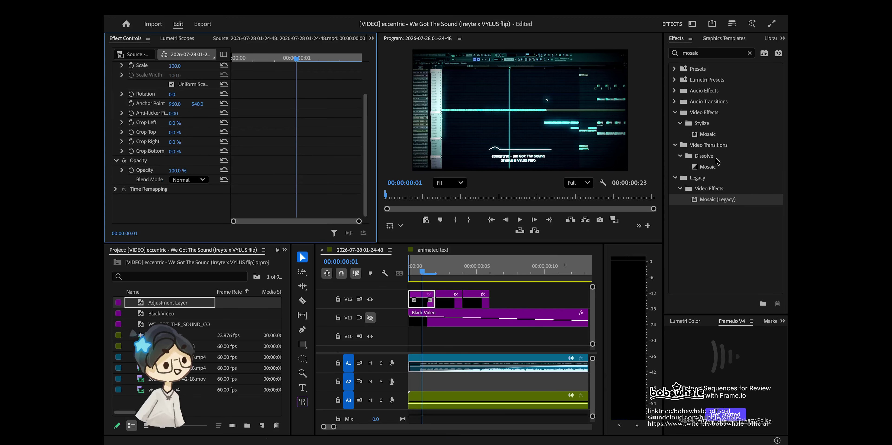
pyautogui.click(721, 136)
pyautogui.moveTo(432, 292); pyautogui.dragTo(425, 298)
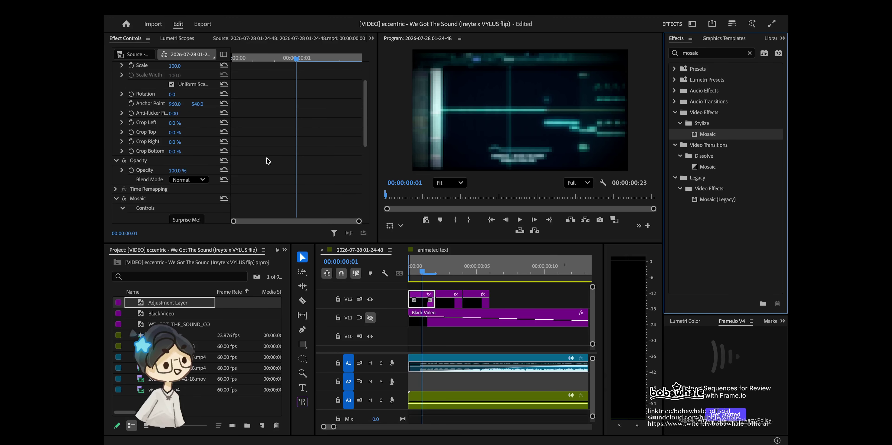
pyautogui.scroll(-5, 287, 188)
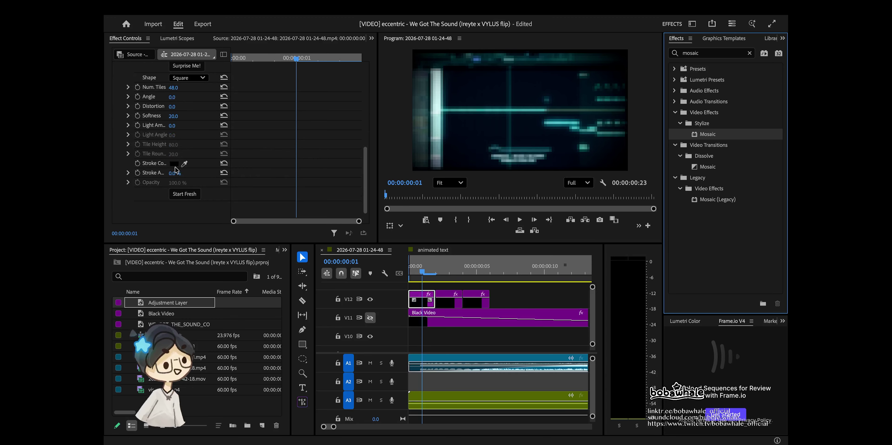
pyautogui.moveTo(175, 177); pyautogui.dragTo(199, 177)
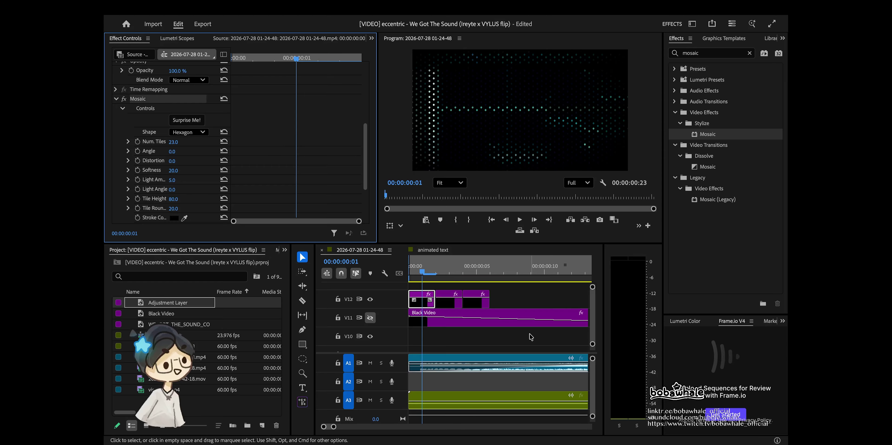
# - Replace the second adjustment layer clip's legacy mosaic with a copy of the first clip's hexagon Mosaic effect
pyautogui.click(459, 301)
pyautogui.click(449, 271)
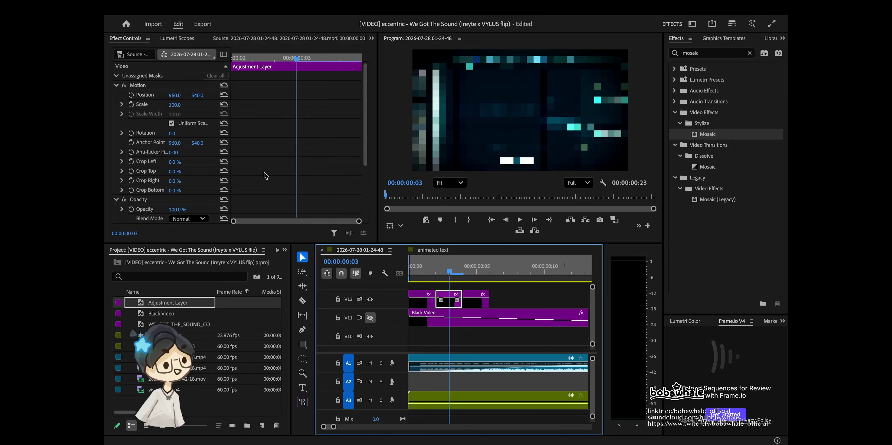
pyautogui.scroll(-3, 266, 175)
pyautogui.click(135, 162)
pyautogui.press('Delete')
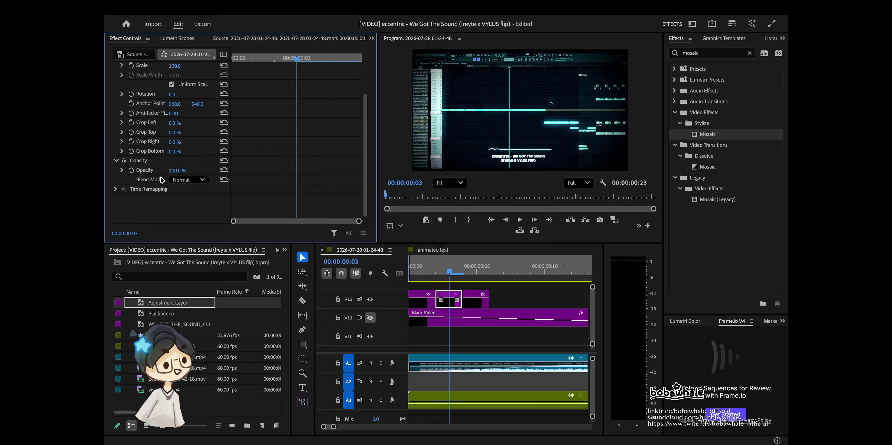
pyautogui.hotkey('ctrl', 'z')
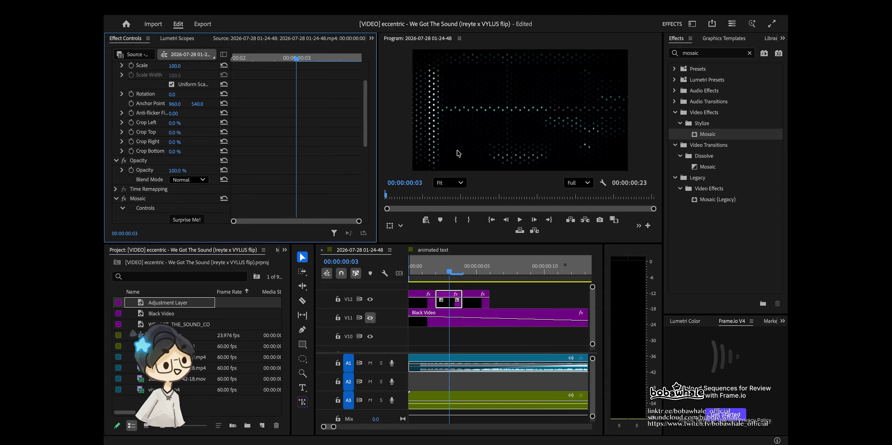
# - Review the first adjustment layer clip's hexagon Mosaic settings, widening the parameter column to show the full names
pyautogui.click(422, 276)
pyautogui.scroll(-5, 290, 161)
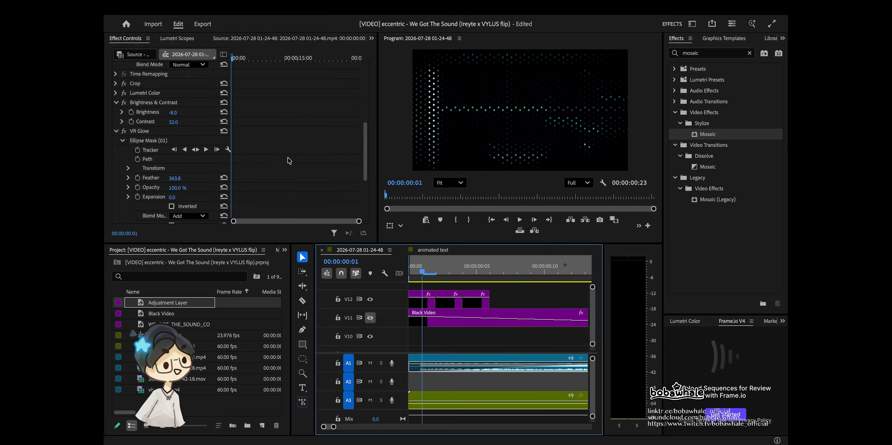
pyautogui.click(418, 301)
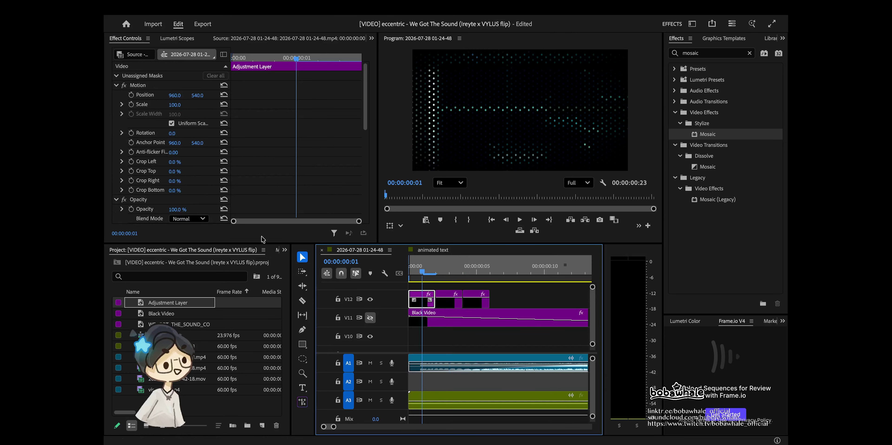
pyautogui.scroll(-5, 255, 176)
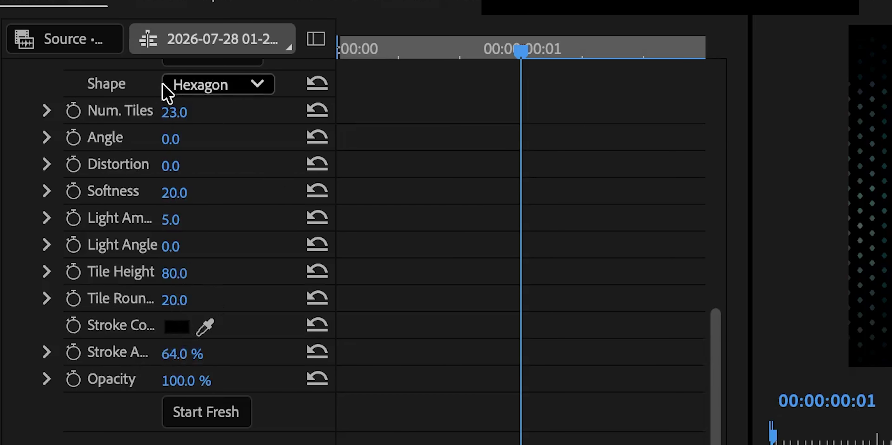
pyautogui.click(335, 268)
pyautogui.moveTo(334, 268)
pyautogui.mouseDown()
pyautogui.moveTo(553, 269)
pyautogui.moveTo(499, 269)
pyautogui.mouseUp()
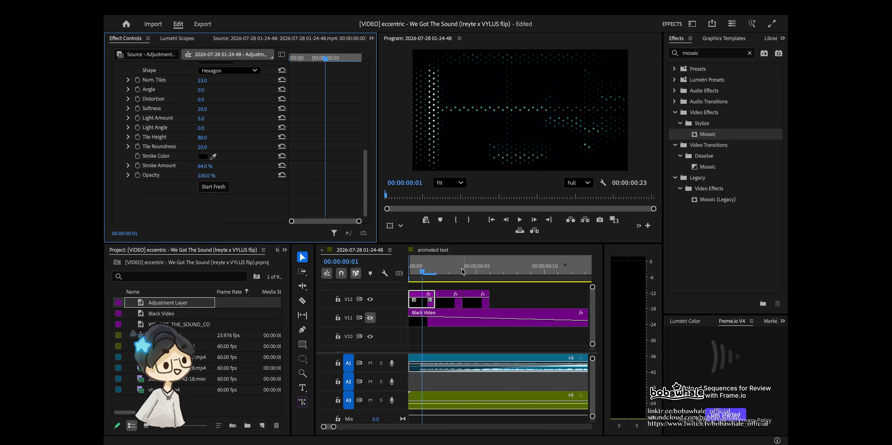
# - Set the second adjustment layer clip's hexagon Mosaic to 25 tiles and a stroke amount of 45%
pyautogui.click(436, 271)
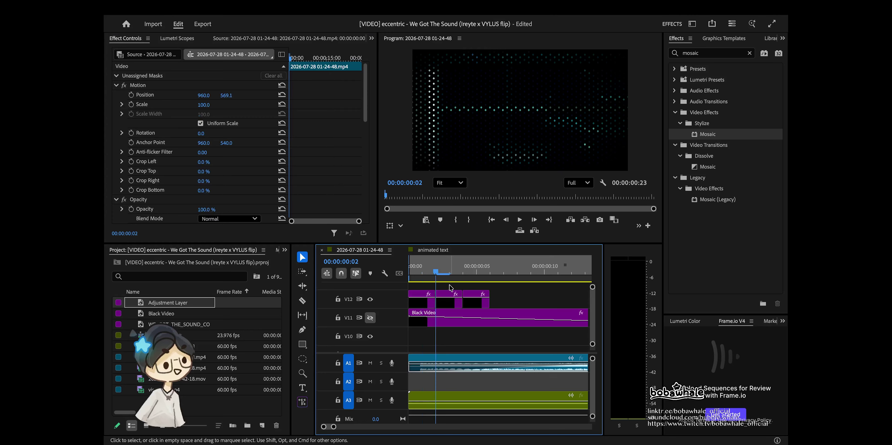
pyautogui.click(447, 272)
pyautogui.scroll(-10, 197, 104)
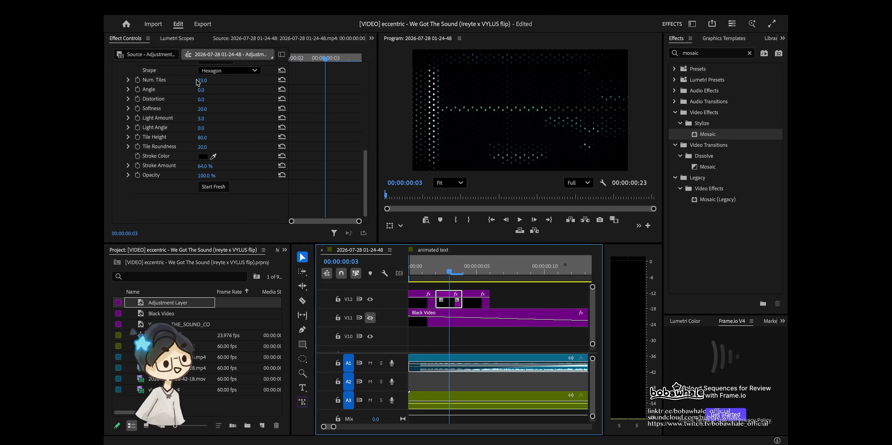
pyautogui.moveTo(198, 82)
pyautogui.mouseDown()
pyautogui.moveTo(245, 81)
pyautogui.moveTo(211, 82)
pyautogui.mouseUp()
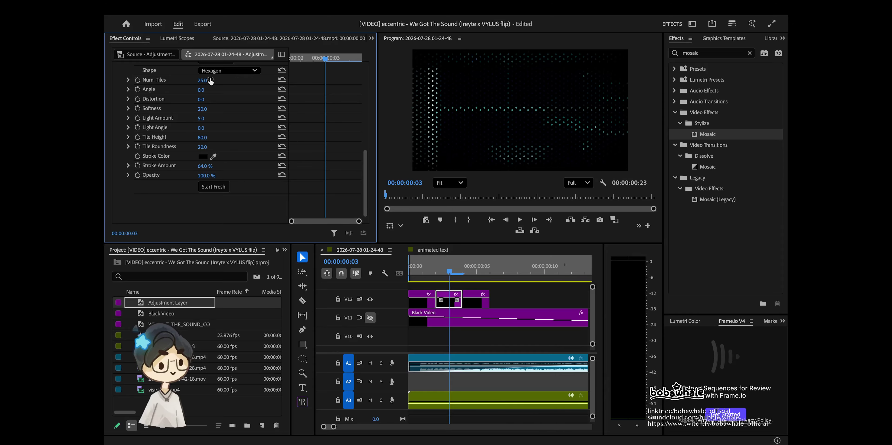
pyautogui.moveTo(206, 168); pyautogui.dragTo(197, 169)
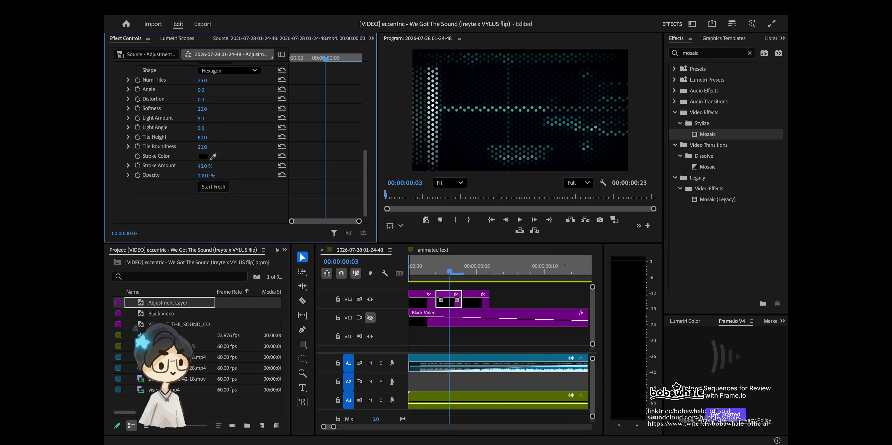
# - Replace the third adjustment layer clip's legacy mosaic with a copy of the second clip's hexagon Mosaic effect
pyautogui.scroll(3, 316, 158)
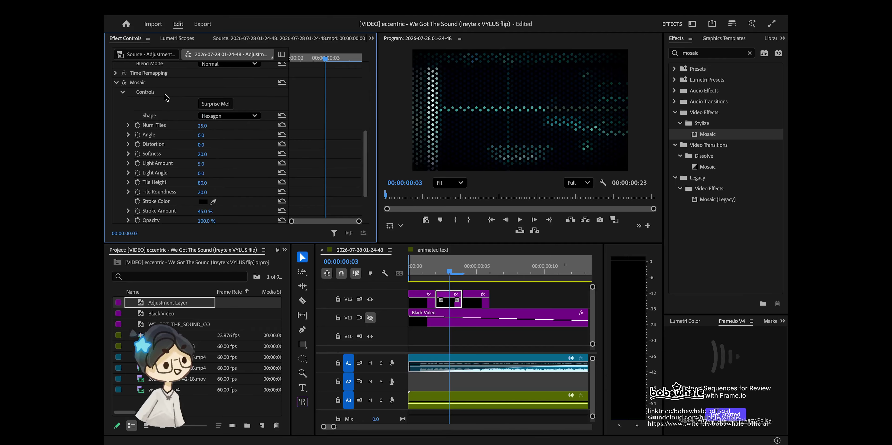
pyautogui.click(154, 86)
pyautogui.click(476, 272)
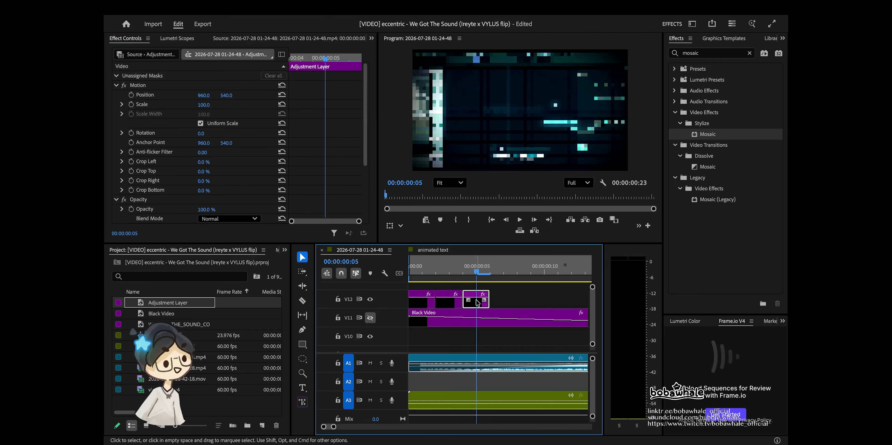
pyautogui.click(163, 160)
pyautogui.press('Delete')
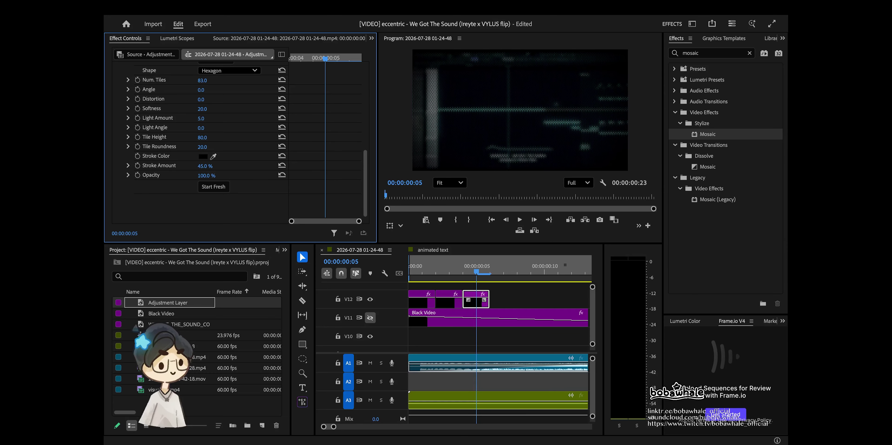
# - Set the third adjustment layer clip's Mosaic to 82 tiles and a stroke amount of 26%, and save the project
pyautogui.moveTo(202, 80); pyautogui.dragTo(205, 101)
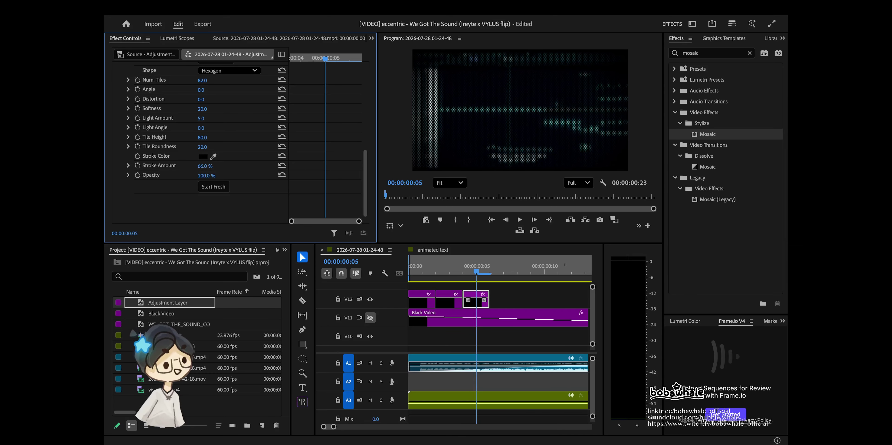
pyautogui.moveTo(205, 166)
pyautogui.mouseDown()
pyautogui.moveTo(181, 166)
pyautogui.moveTo(208, 166)
pyautogui.mouseUp()
pyautogui.hotkey('ctrl', 's')
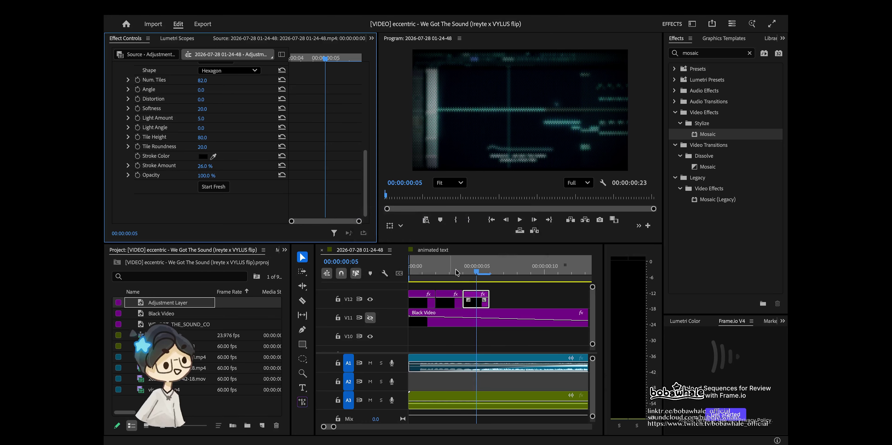
# - Duplicate the third adjustment layer clip directly after itself and set the copy's Mosaic to 0% stroke amount and 181 tiles
pyautogui.moveTo(455, 269); pyautogui.dragTo(482, 268)
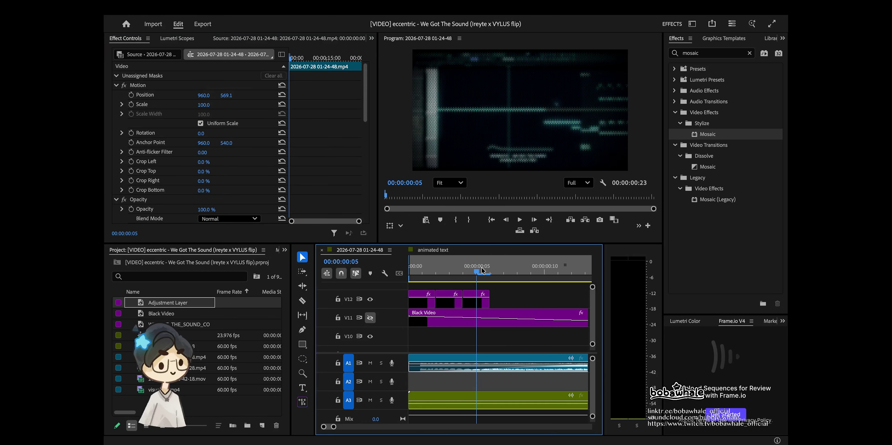
pyautogui.moveTo(476, 306); pyautogui.dragTo(504, 305)
pyautogui.press('Right')
pyautogui.click(503, 304)
pyautogui.scroll(-10, 284, 138)
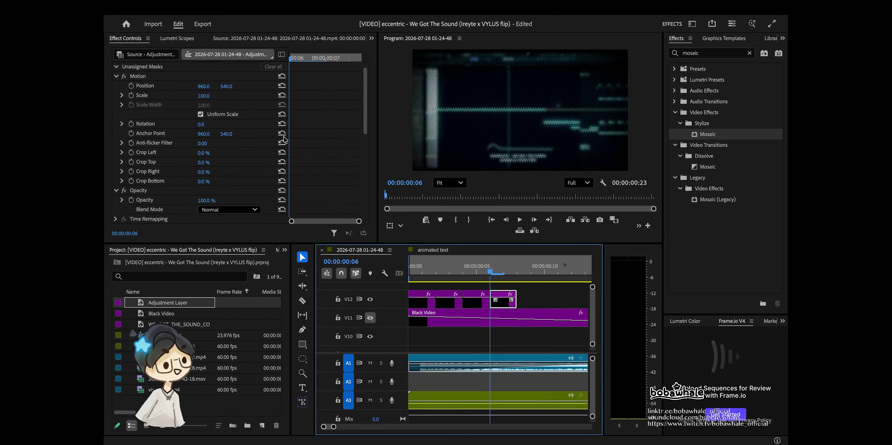
pyautogui.moveTo(204, 167); pyautogui.dragTo(180, 167)
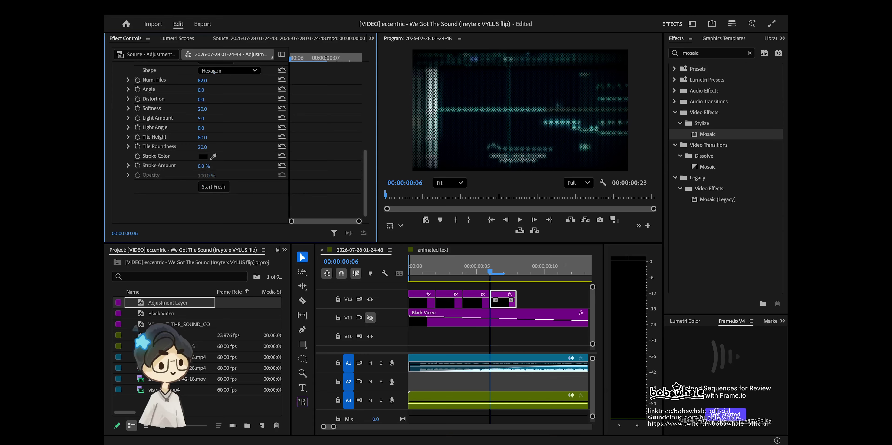
pyautogui.scroll(4, 271, 147)
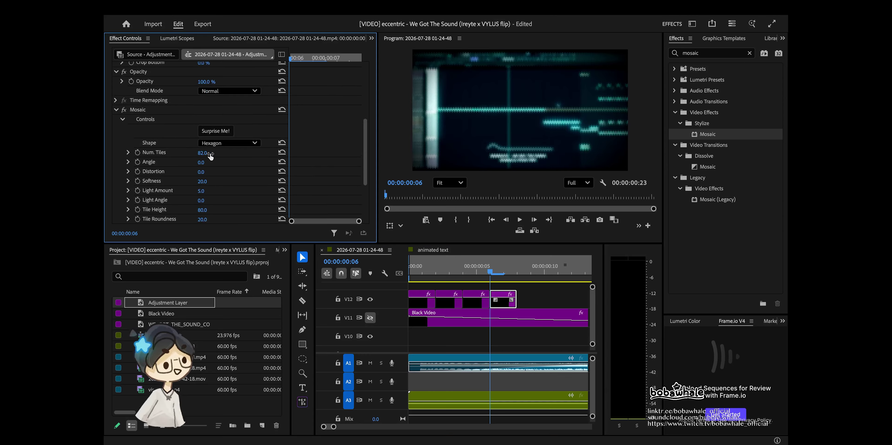
pyautogui.moveTo(204, 152); pyautogui.dragTo(221, 152)
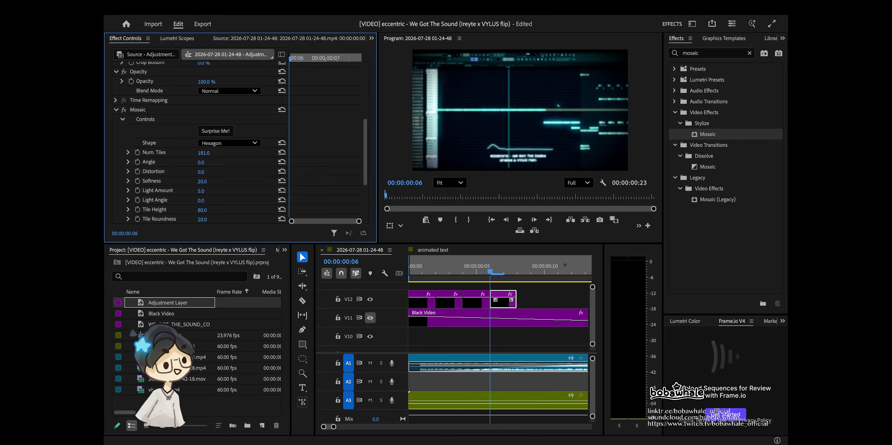
# - Play the sequence from its start to check the stepped mosaic intro transition
pyautogui.moveTo(446, 274); pyautogui.dragTo(409, 278)
pyautogui.press('space')
pyautogui.press('-')
pyautogui.press('-')
pyautogui.press('-')
pyautogui.press('-')
pyautogui.press('-')
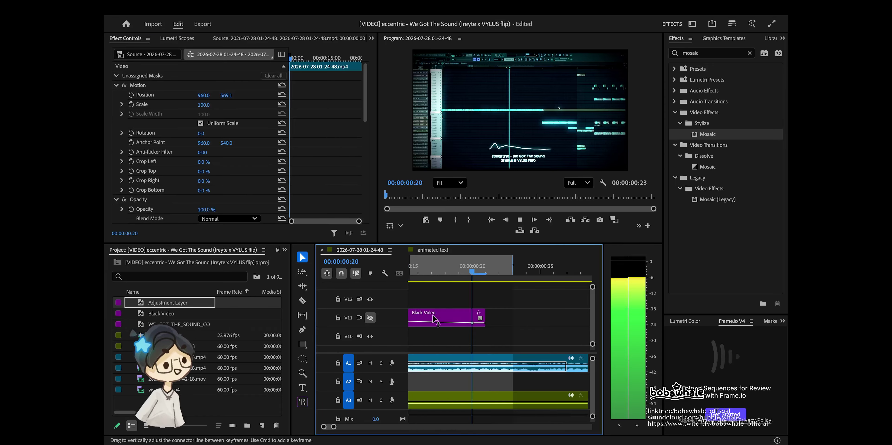
pyautogui.press('space')
# - Copy the four mosaic adjustment layer clips from the intro onto V12 so that they finish at the end of the outro
pyautogui.press('=')
pyautogui.press('=')
pyautogui.press('=')
pyautogui.press('=')
pyautogui.press('=')
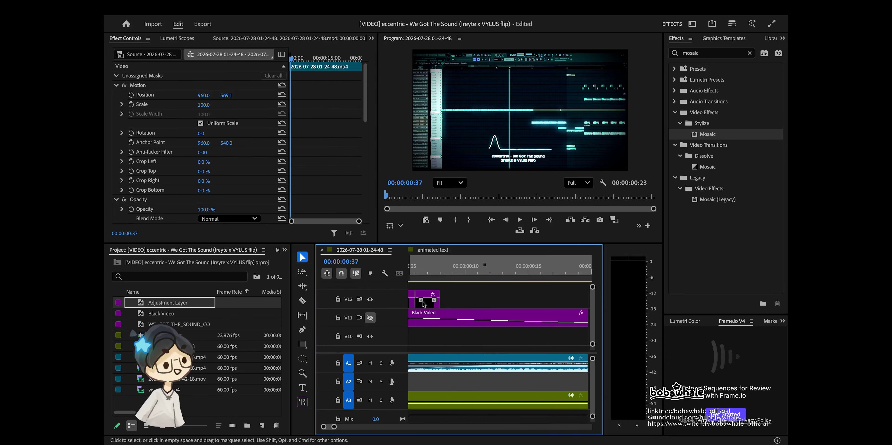
pyautogui.click(498, 302)
pyautogui.press('-')
pyautogui.press('-')
pyautogui.press('-')
pyautogui.press('-')
pyautogui.press('-')
pyautogui.press('-')
pyautogui.press('-')
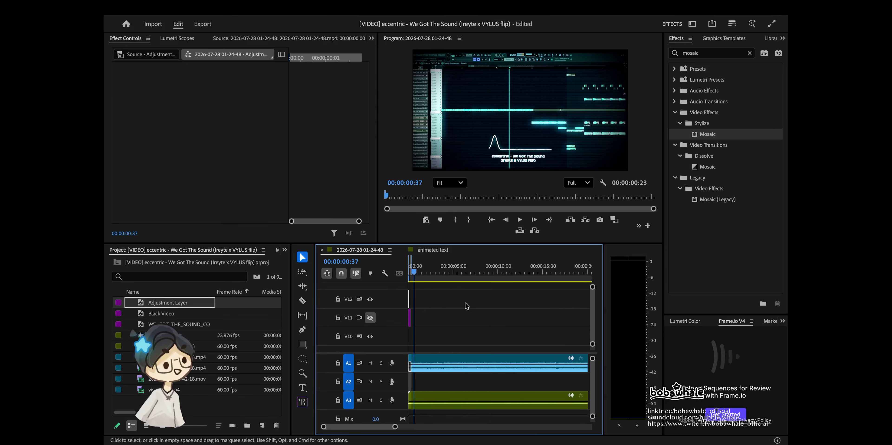
pyautogui.click(468, 275)
pyautogui.press('=')
pyautogui.press('=')
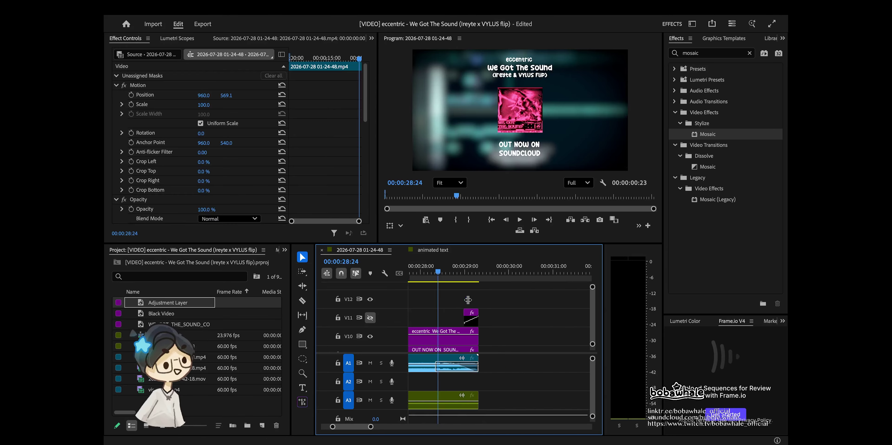
pyautogui.press('=')
pyautogui.press('=')
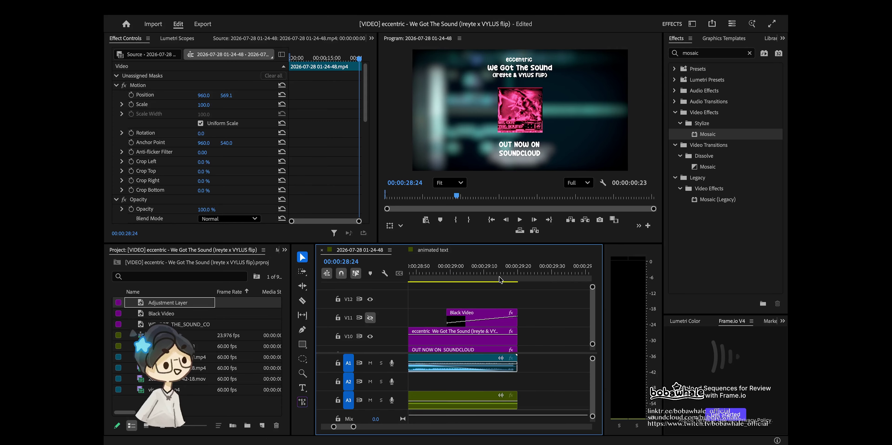
pyautogui.press('space')
pyautogui.moveTo(511, 305); pyautogui.dragTo(481, 302)
pyautogui.press('Up')
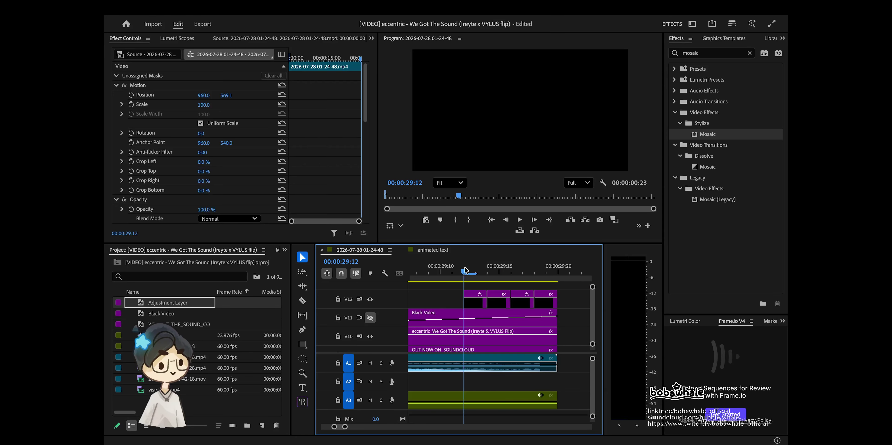
# - Reverse the order of the four copied mosaic clips so the outro goes from the finest tiles to the coarsest
pyautogui.click(498, 306)
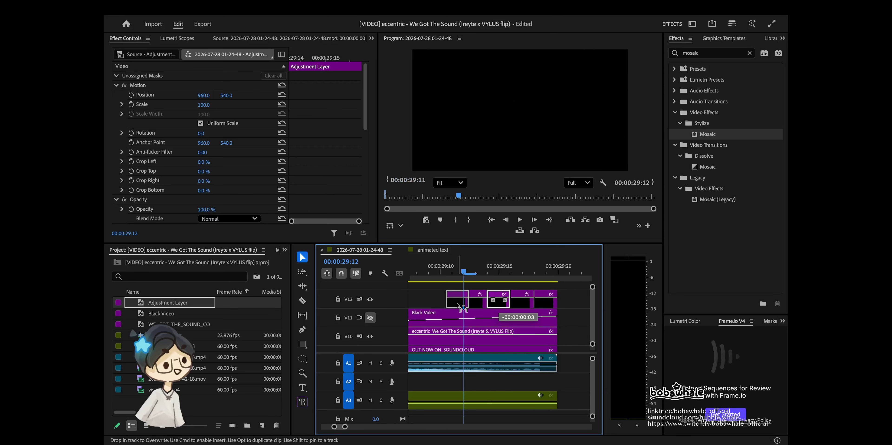
pyautogui.moveTo(454, 305); pyautogui.dragTo(455, 306)
pyautogui.moveTo(570, 308); pyautogui.dragTo(462, 303)
pyautogui.press('-')
pyautogui.moveTo(535, 298); pyautogui.dragTo(498, 306)
# - Play back the outro's mosaic transition and save the project
pyautogui.press('space')
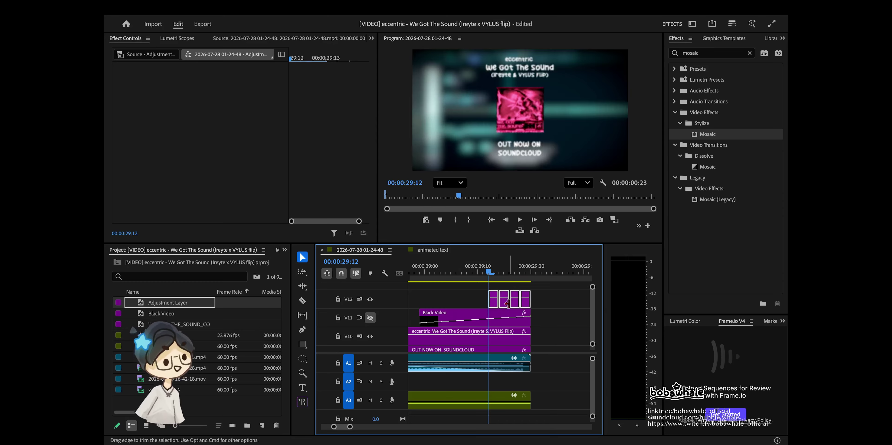
pyautogui.press('space')
pyautogui.press('-')
pyautogui.press('-')
pyautogui.press('-')
pyautogui.press('-')
pyautogui.press('-')
pyautogui.press('-')
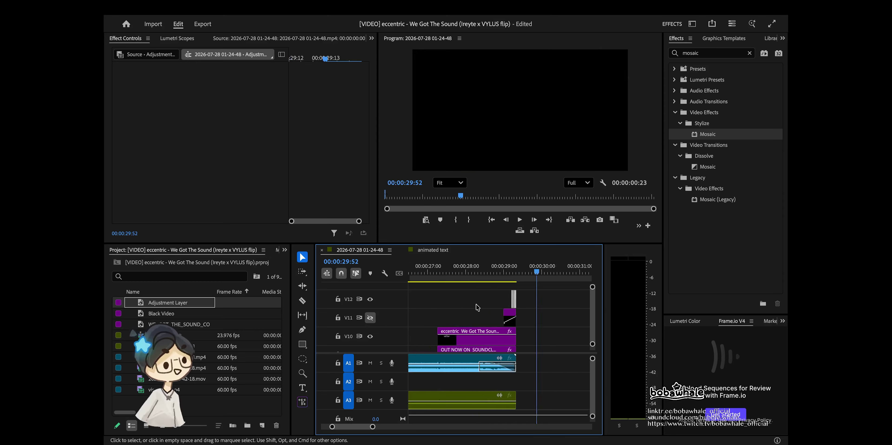
pyautogui.press('super+s')
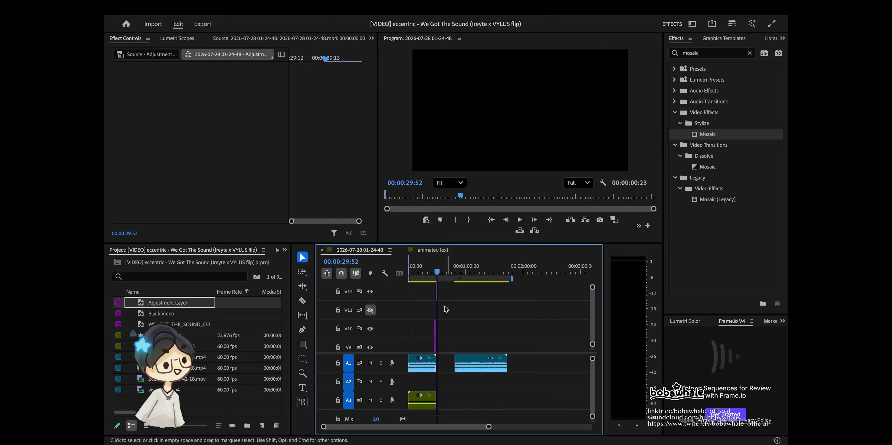
# - Raise the red curve and lower the green curve in the Lumetri Color RGB curves of the adjustment layer over the recording
pyautogui.click(439, 273)
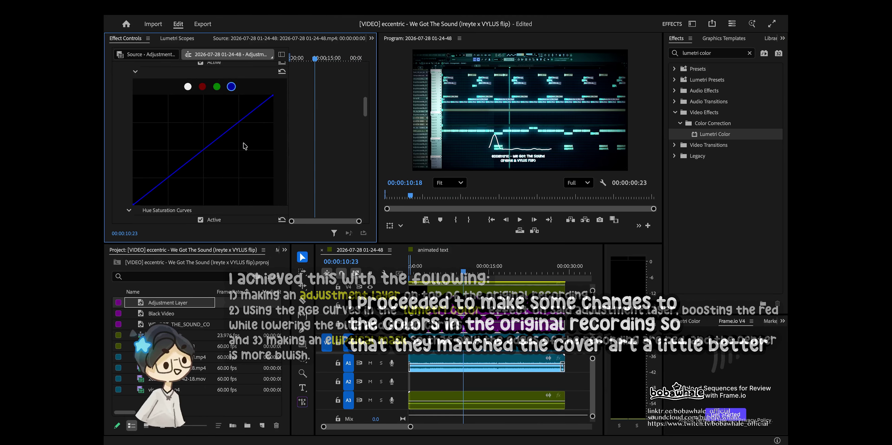
pyautogui.click(203, 87)
pyautogui.moveTo(175, 123)
pyautogui.mouseDown()
pyautogui.moveTo(197, 122)
pyautogui.moveTo(159, 116)
pyautogui.moveTo(169, 116)
pyautogui.mouseUp()
pyautogui.click(216, 86)
pyautogui.moveTo(212, 142); pyautogui.dragTo(215, 147)
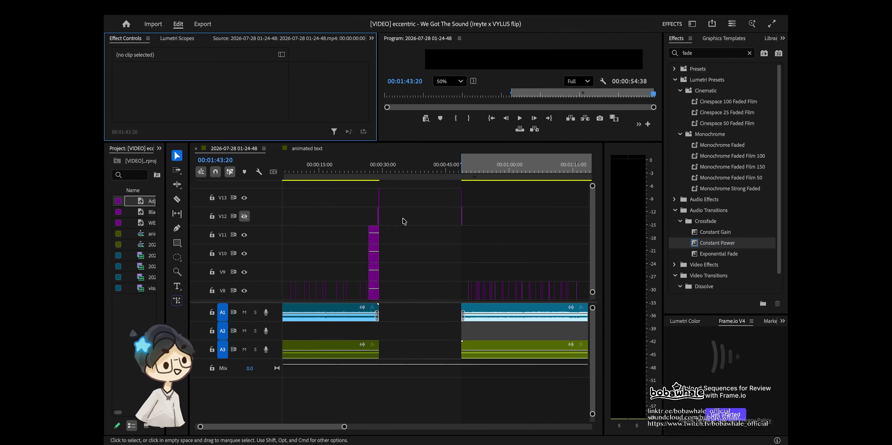
# - Enlarge the program preview and create a new sequence named iphone from the HD 1080p 23.976 fps preset
pyautogui.moveTo(404, 141); pyautogui.dragTo(405, 257)
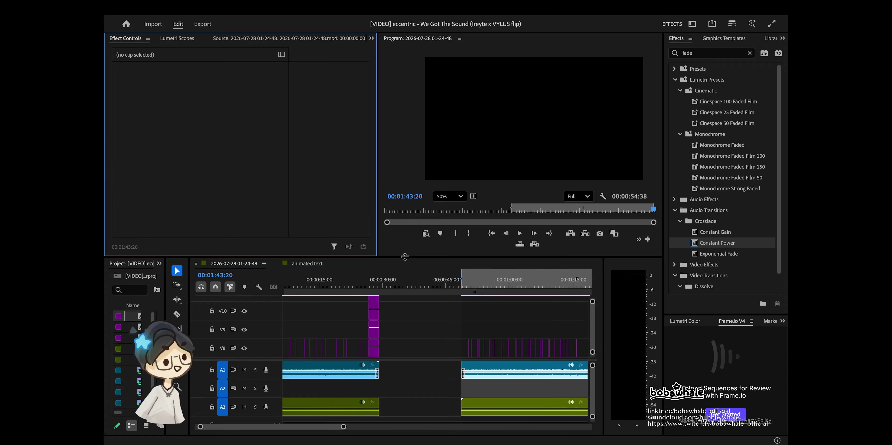
pyautogui.click(514, 286)
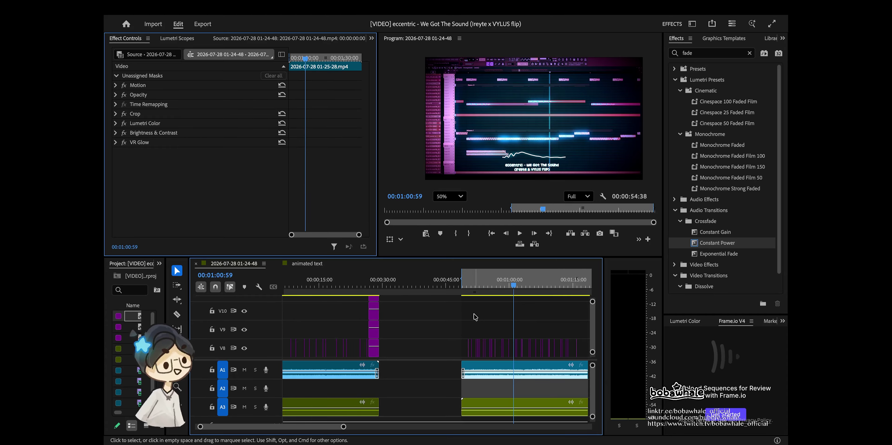
pyautogui.click(167, 7)
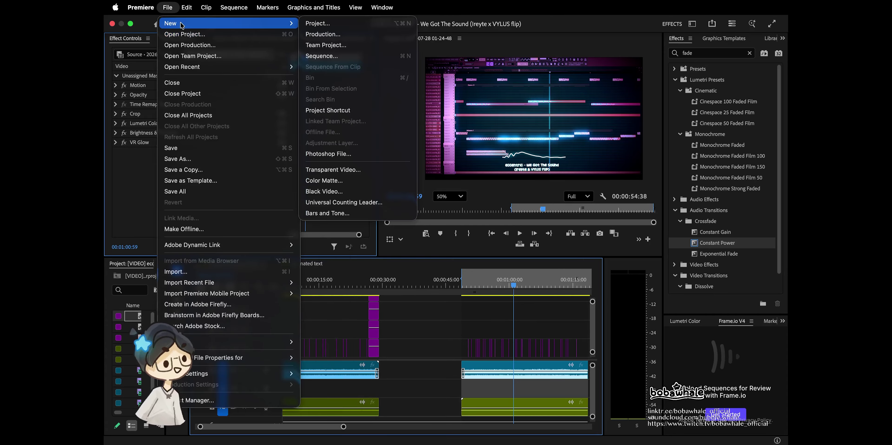
pyautogui.click(324, 59)
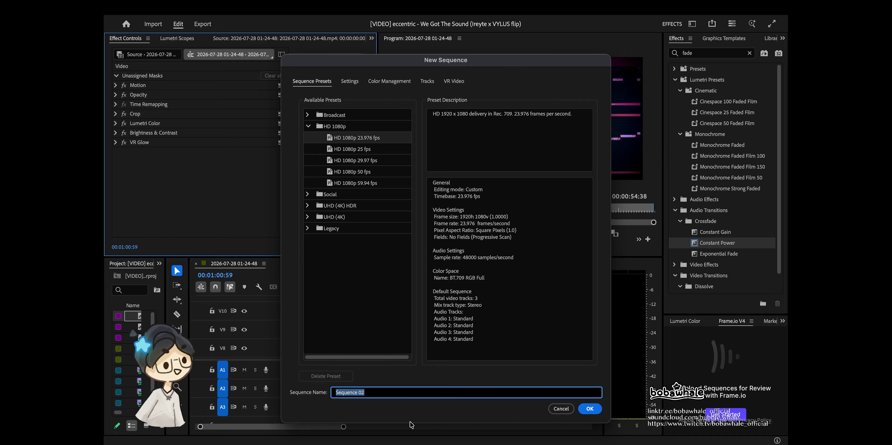
pyautogui.press('Return')
# - Set the iphone sequence's frame size to 1080 horizontal by 1920 vertical
pyautogui.click(229, 7)
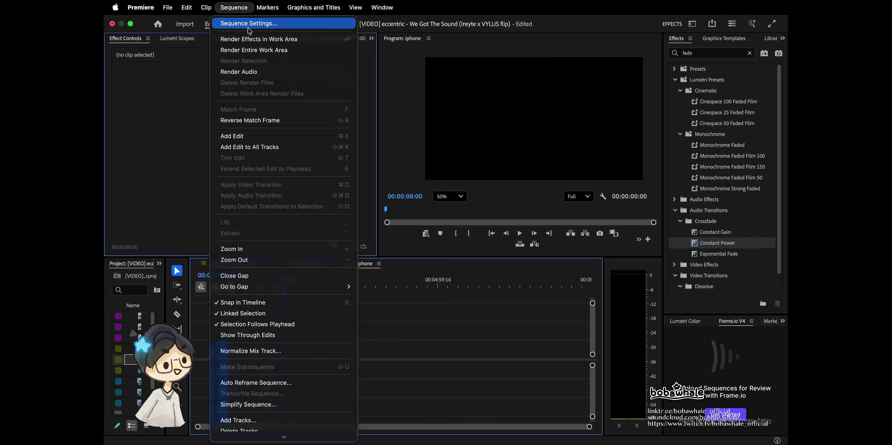
pyautogui.click(253, 19)
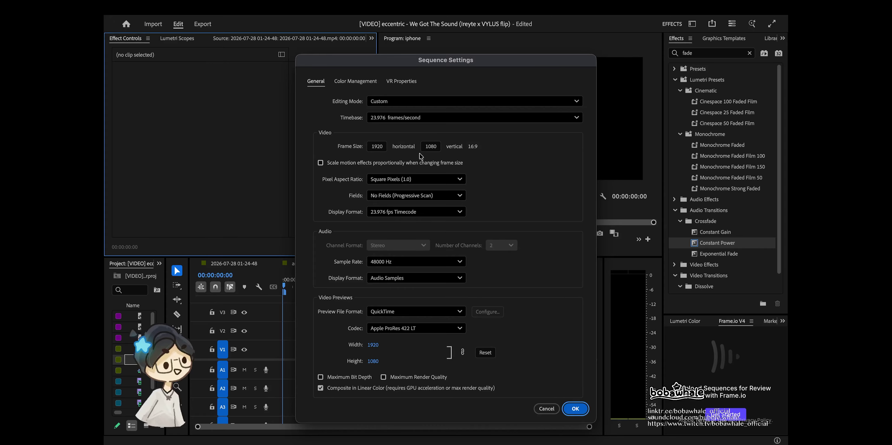
pyautogui.doubleClick(378, 149)
pyautogui.write('1')
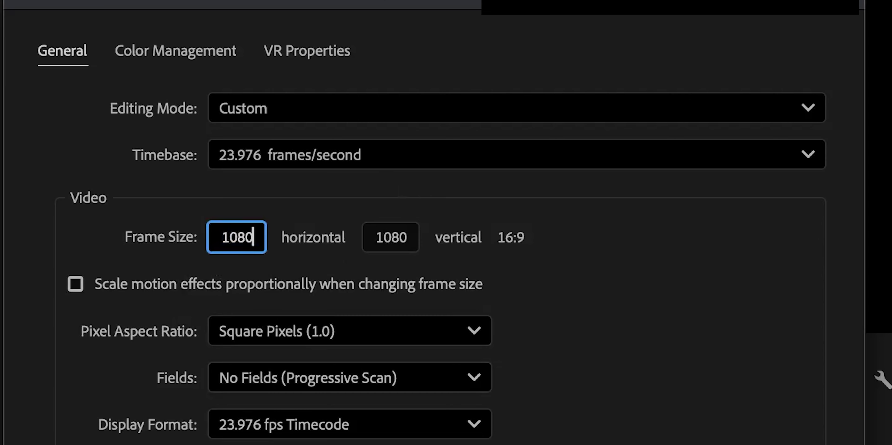
pyautogui.press('Tab')
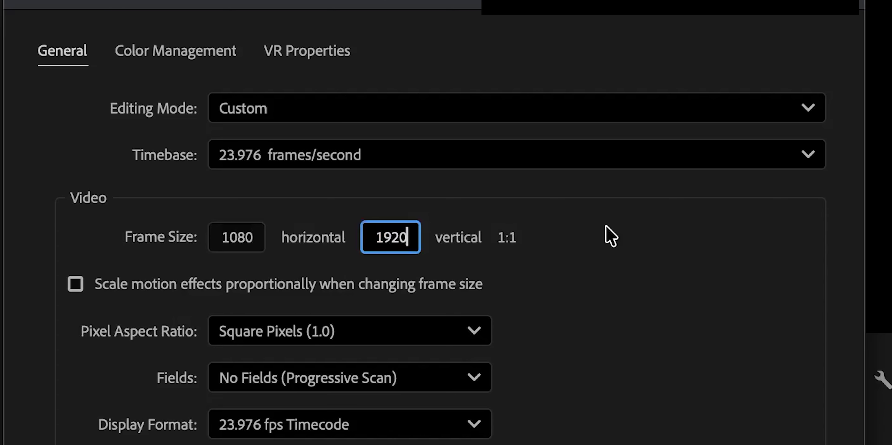
pyautogui.click(500, 271)
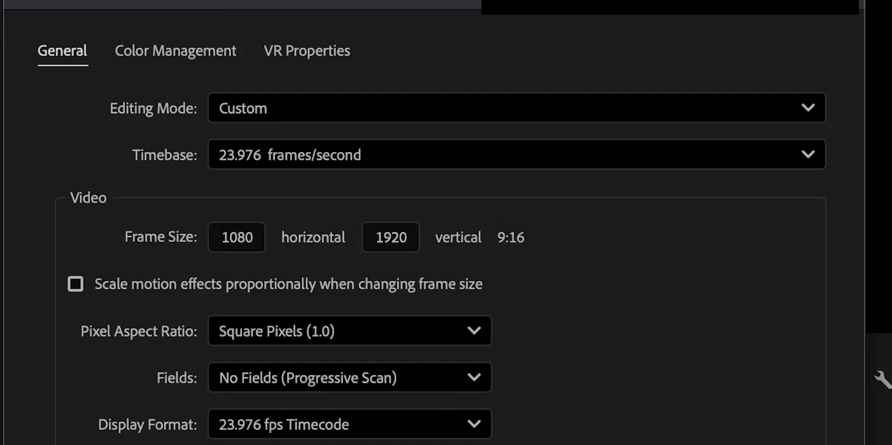
pyautogui.press('Return')
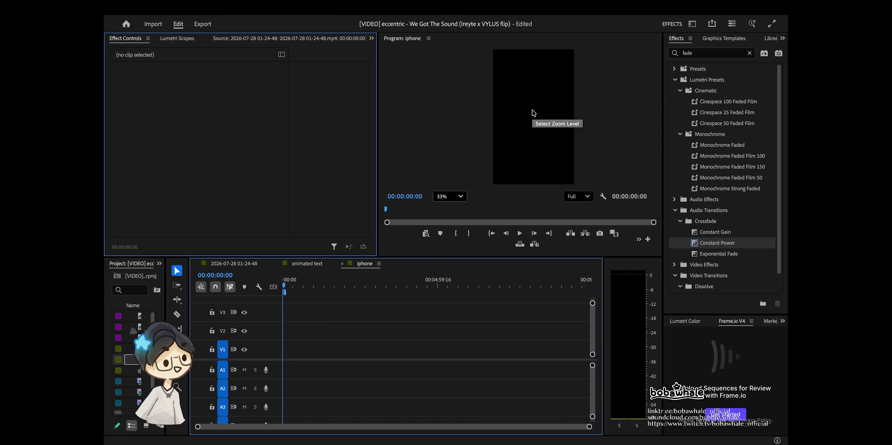
pyautogui.click(302, 263)
pyautogui.click(242, 263)
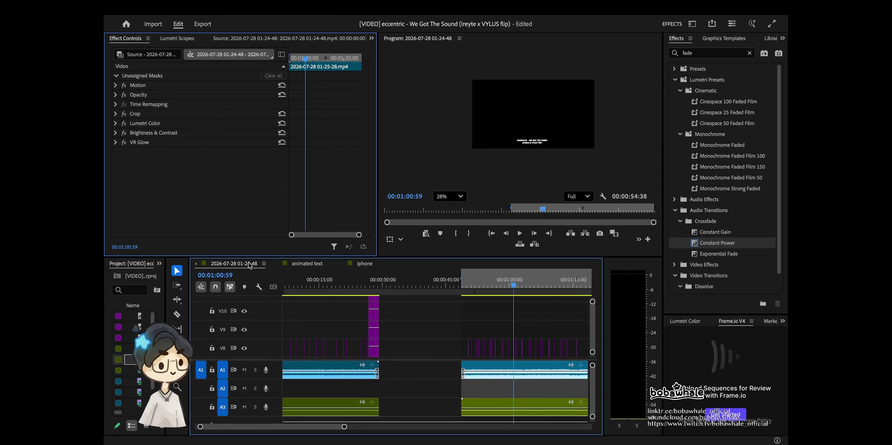
pyautogui.click(409, 357)
pyautogui.click(365, 263)
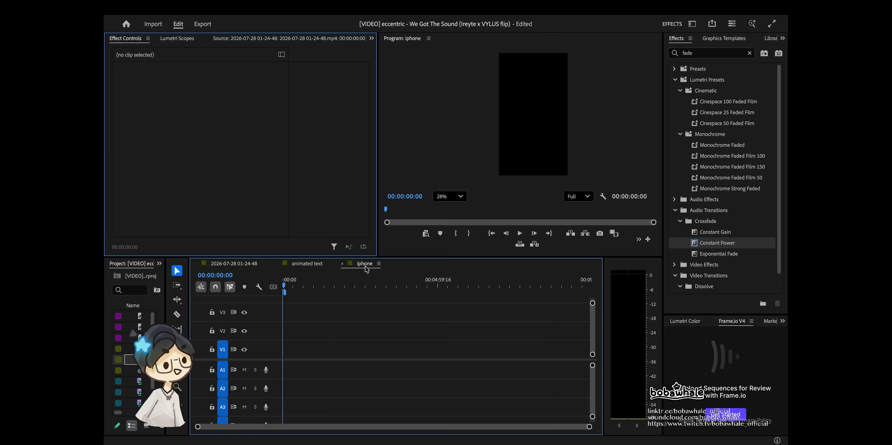
pyautogui.moveTo(301, 282); pyautogui.dragTo(258, 286)
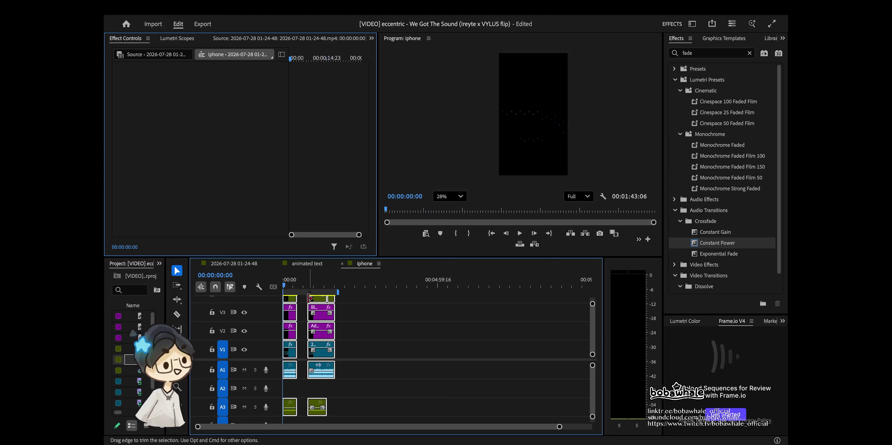
# - Group the impact-frame adjustment layers on V6 and set them to fill the frame
pyautogui.press('space')
pyautogui.press('=')
pyautogui.press('=')
pyautogui.click(405, 285)
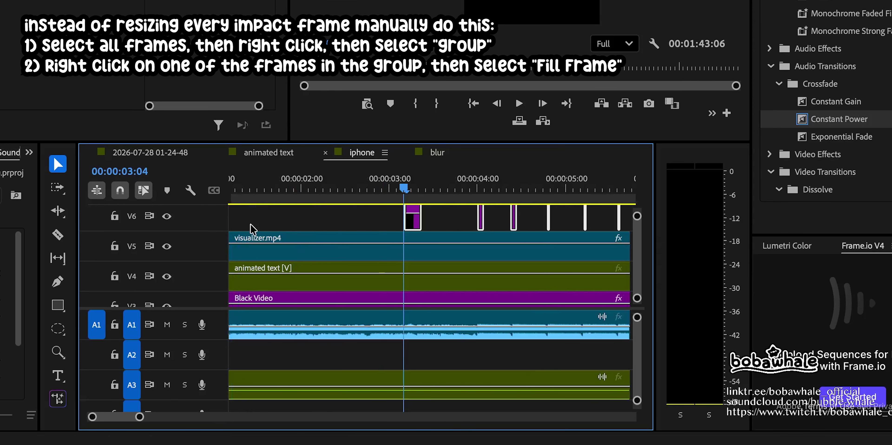
pyautogui.rightClick(416, 219)
pyautogui.scroll(-5, 471, 360)
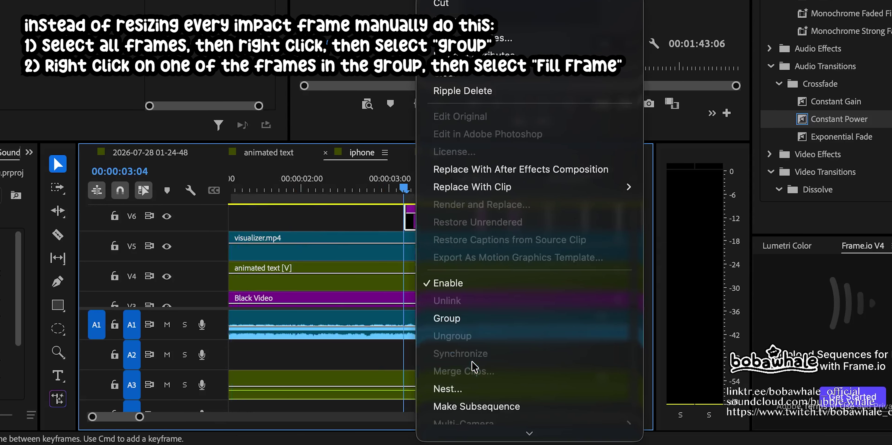
pyautogui.click(466, 142)
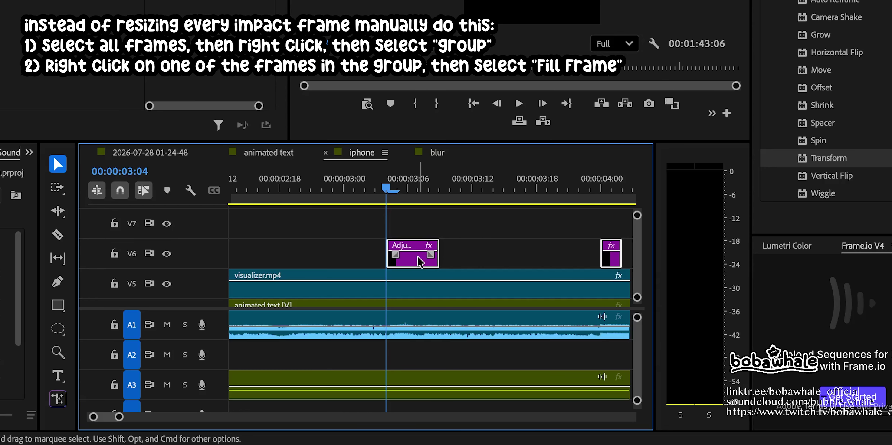
pyautogui.rightClick(420, 261)
pyautogui.scroll(-10, 478, 412)
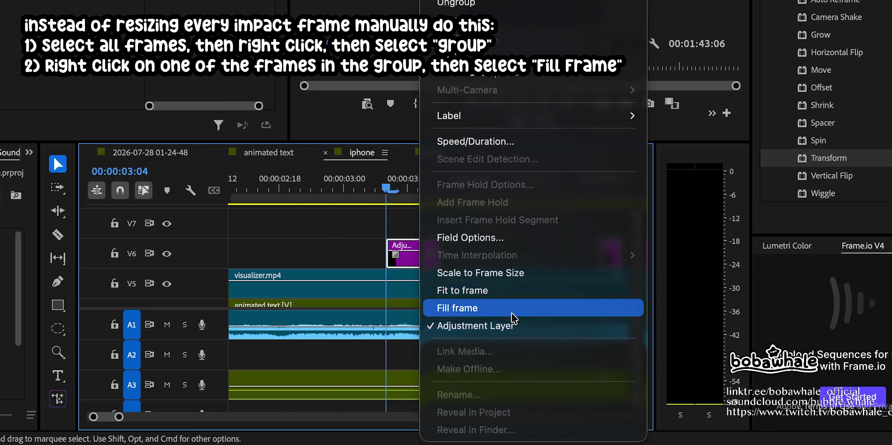
pyautogui.click(513, 318)
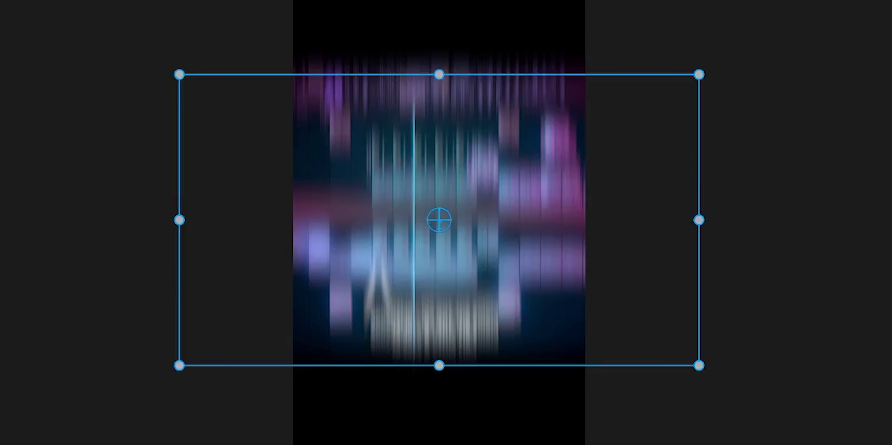
pyautogui.press('space')
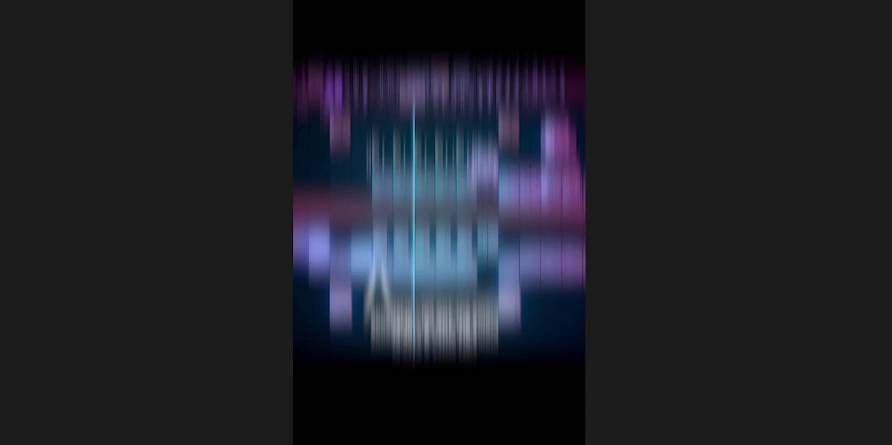
pyautogui.press('space')
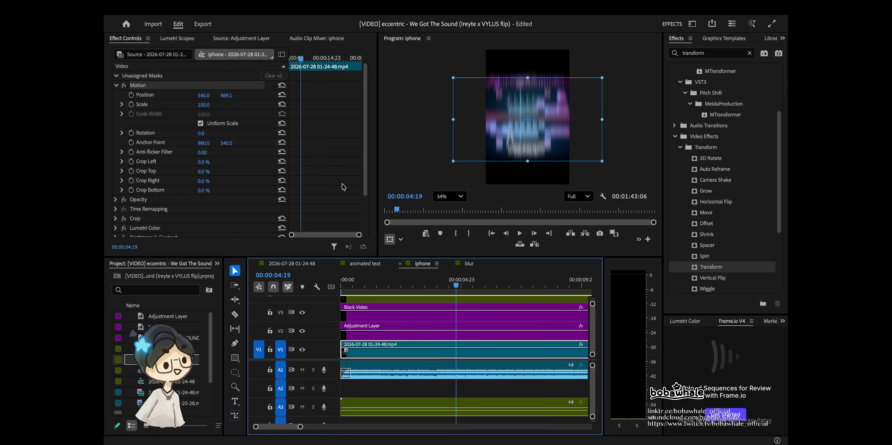
pyautogui.click(200, 105)
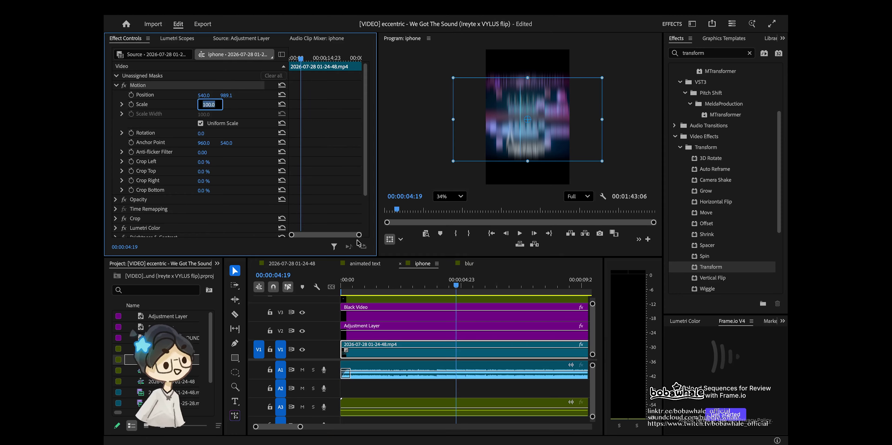
pyautogui.write('16')
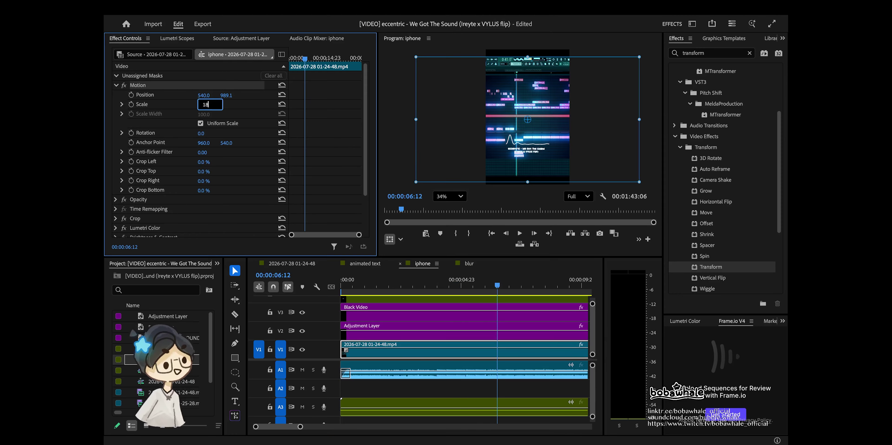
pyautogui.press('Return')
# - Set the rotation of the adjustment layer on V2 and the Black Video on V3 to 90°
pyautogui.click(381, 332)
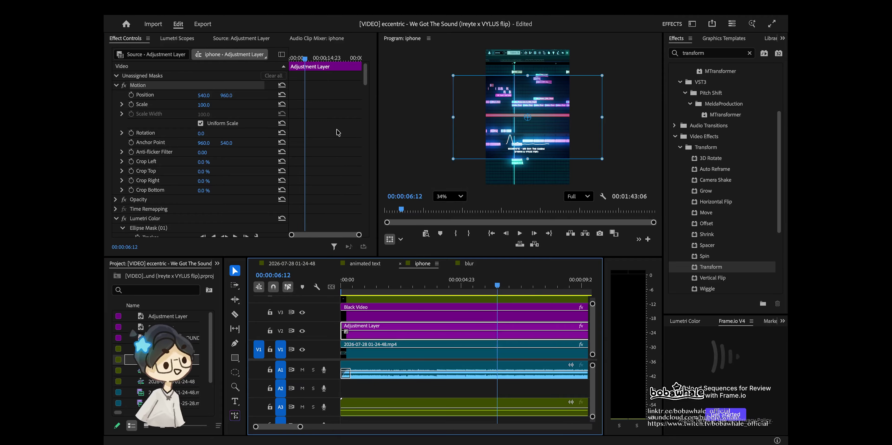
pyautogui.moveTo(200, 133); pyautogui.dragTo(203, 131)
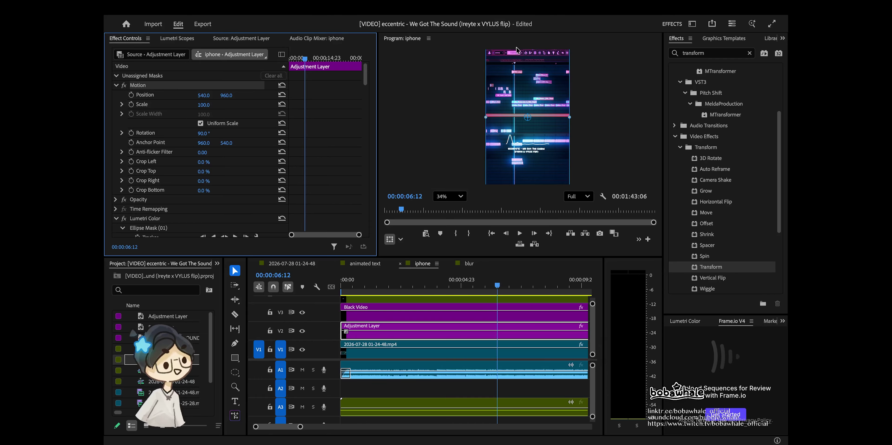
pyautogui.click(407, 319)
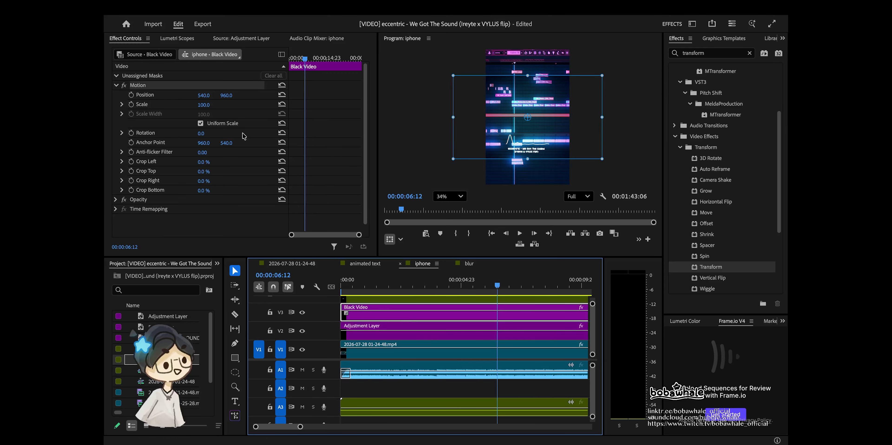
pyautogui.click(200, 134)
pyautogui.write('90')
pyautogui.press('Return')
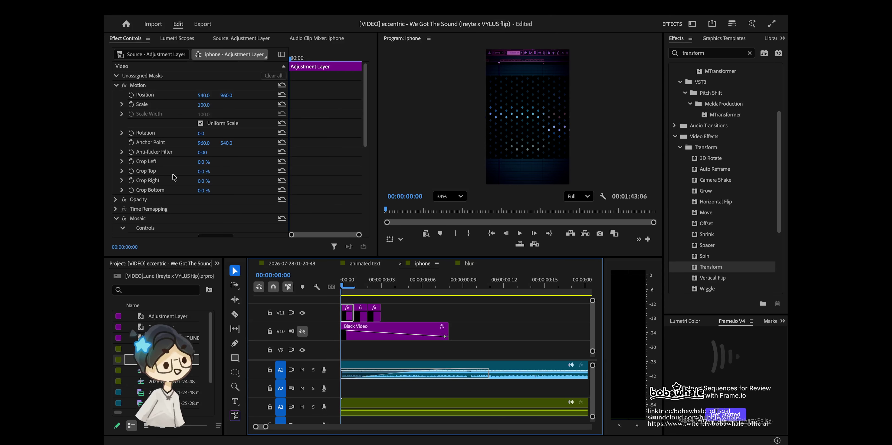
# - Rotate the mosaic adjustment layers on V11 at the start of the sequence by 90°, one after another
pyautogui.click(201, 134)
pyautogui.write('90')
pyautogui.press('Return')
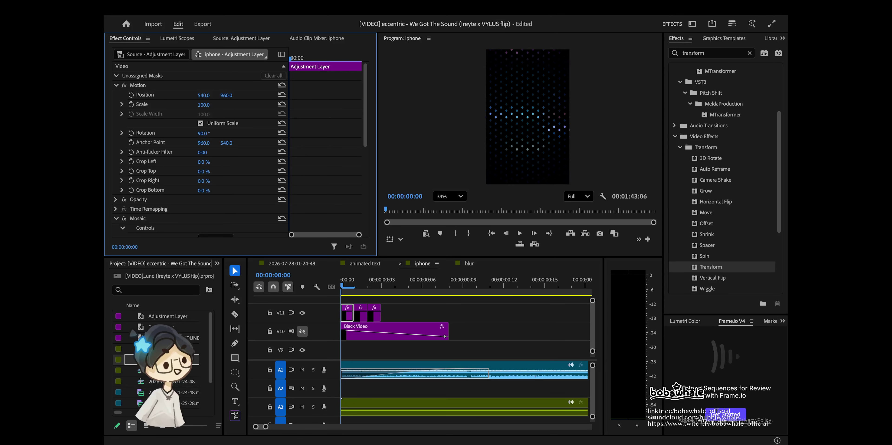
pyautogui.click(362, 316)
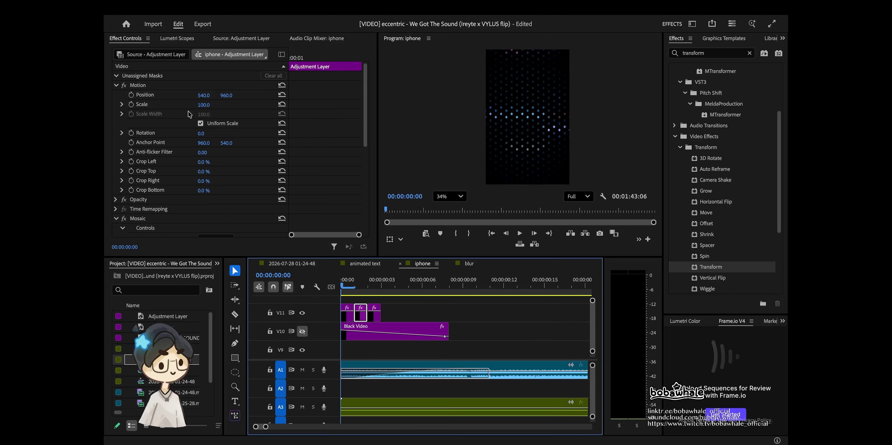
pyautogui.click(201, 134)
pyautogui.click(374, 316)
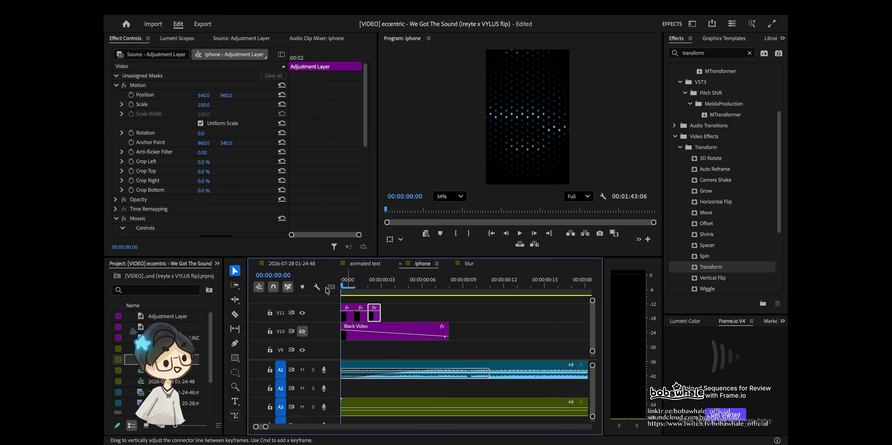
pyautogui.click(206, 133)
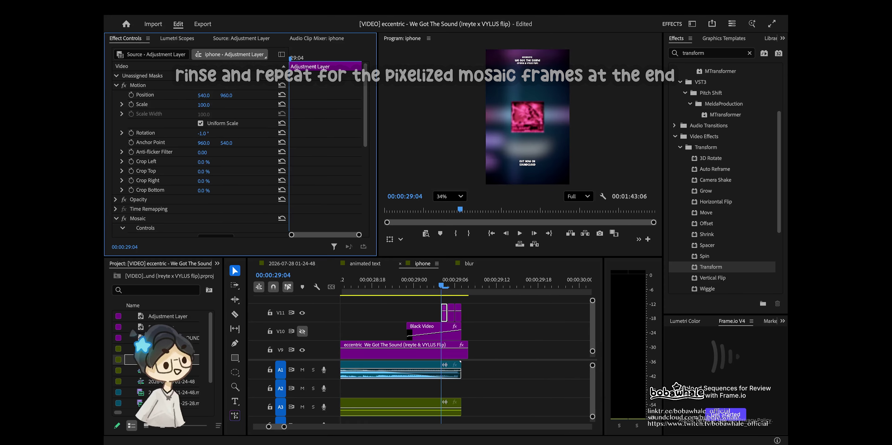
pyautogui.click(508, 316)
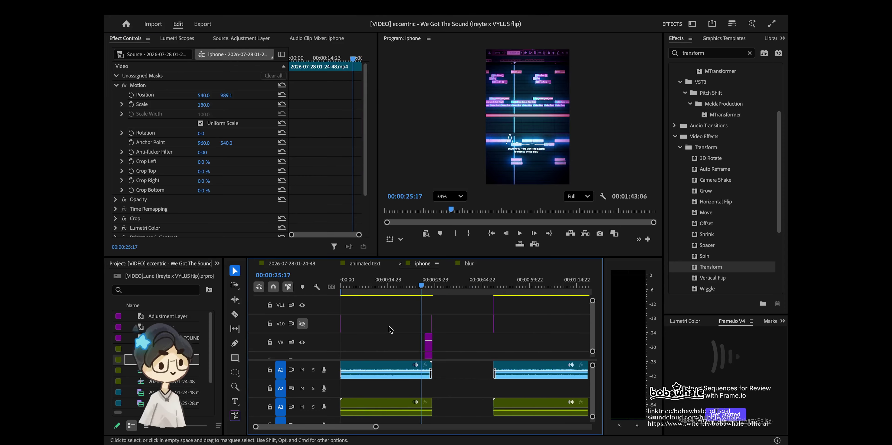
# - Enlarge the visualizer.mp4 clip on V5 to a scale of 58, checking it at 00:00:06:00
pyautogui.scroll(4, 360, 337)
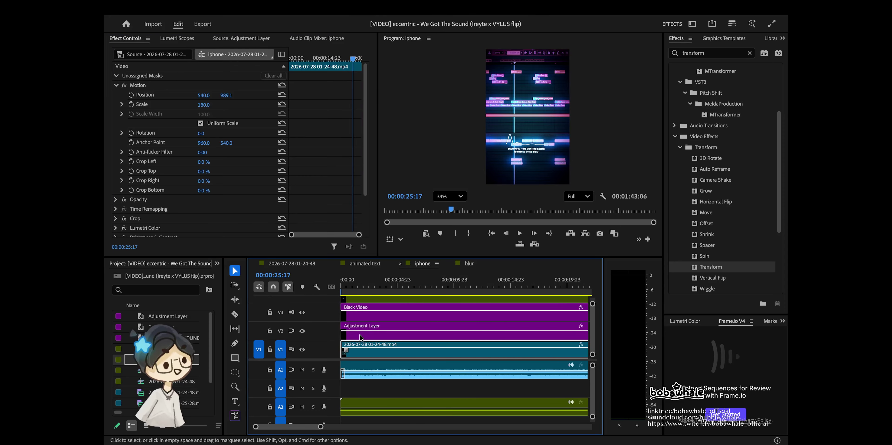
pyautogui.click(410, 286)
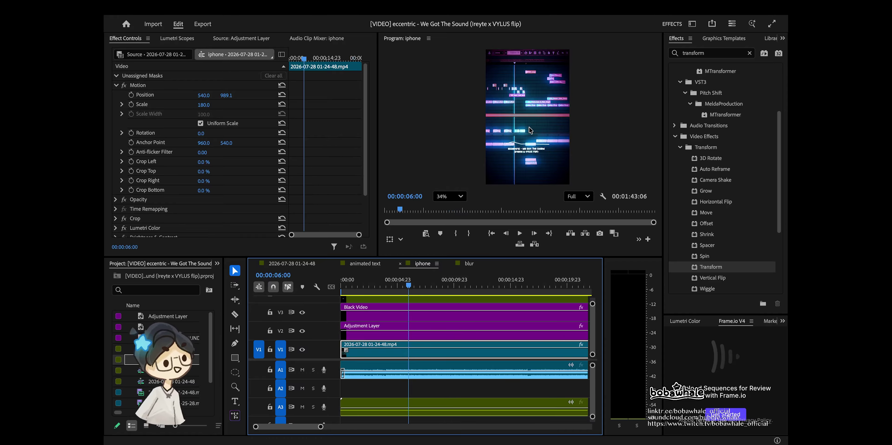
pyautogui.scroll(-2, 530, 130)
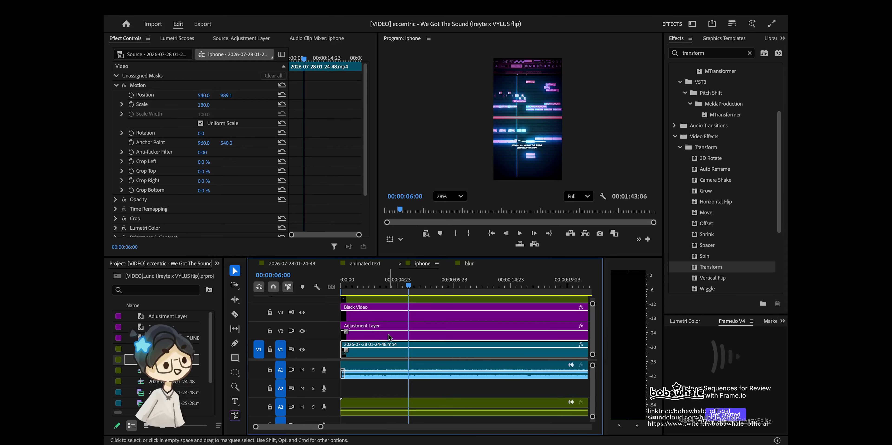
pyautogui.scroll(2, 404, 338)
pyautogui.click(395, 315)
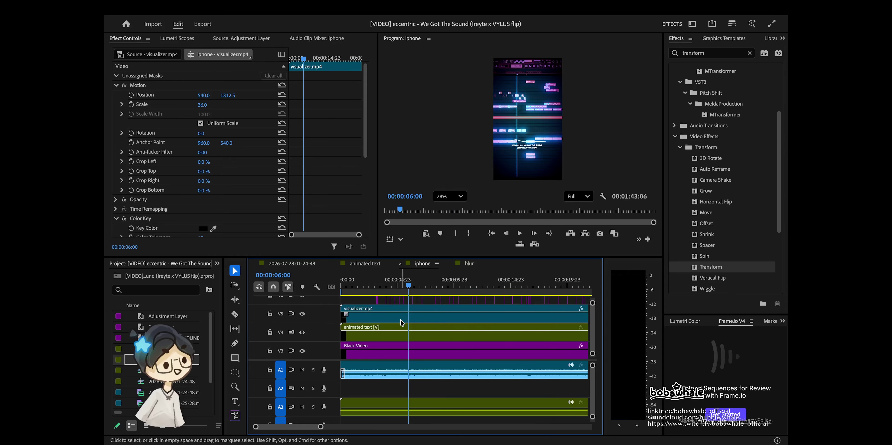
pyautogui.click(201, 117)
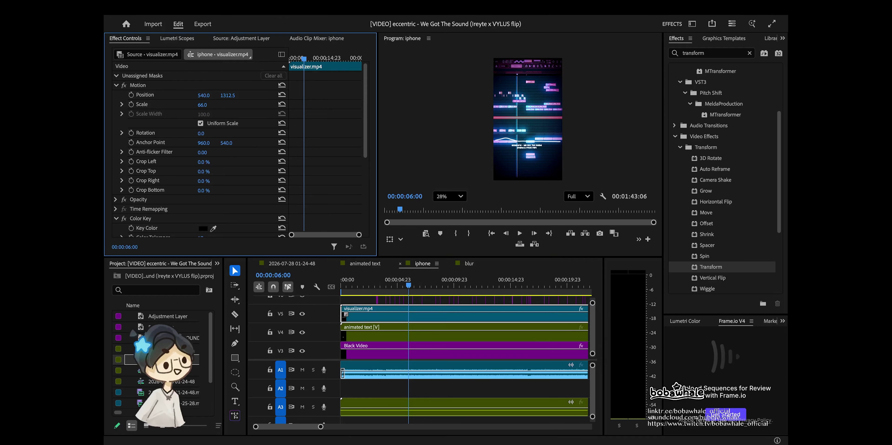
pyautogui.moveTo(202, 105); pyautogui.dragTo(200, 105)
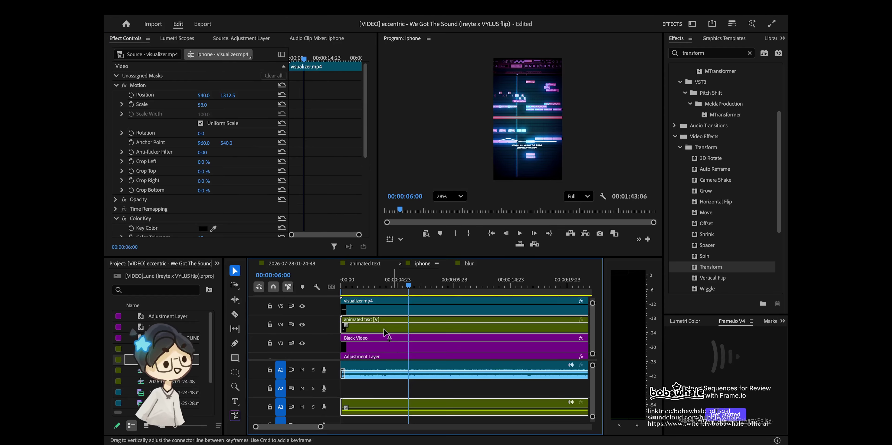
# - Adjust the vertical position of the animated text clip on V4 to suit the vertical frame
pyautogui.click(391, 335)
pyautogui.scroll(-1, 391, 334)
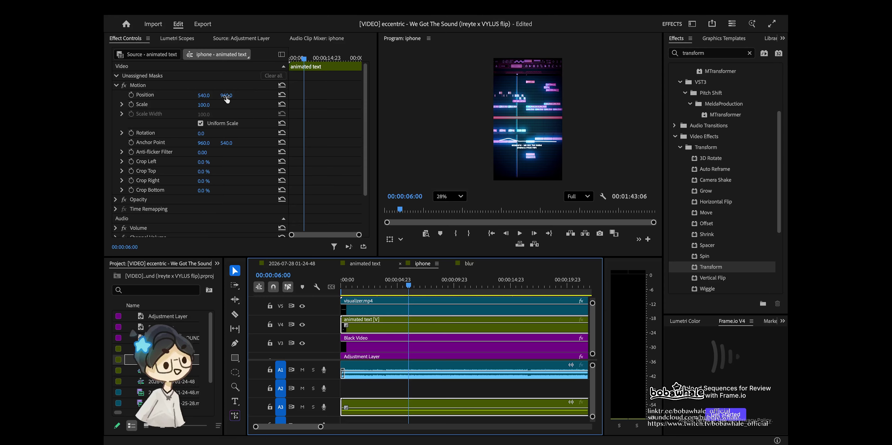
pyautogui.moveTo(227, 99)
pyautogui.mouseDown()
pyautogui.moveTo(250, 100)
pyautogui.moveTo(208, 104)
pyautogui.moveTo(218, 105)
pyautogui.moveTo(214, 96)
pyautogui.mouseUp()
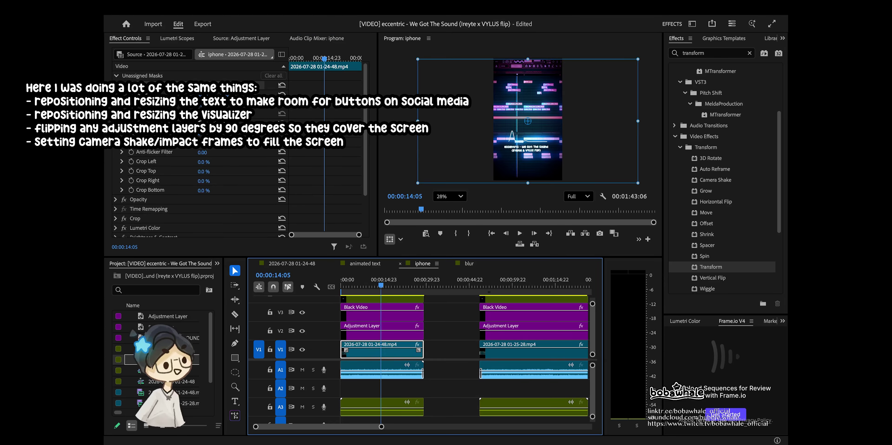
pyautogui.click(482, 350)
pyautogui.click(492, 332)
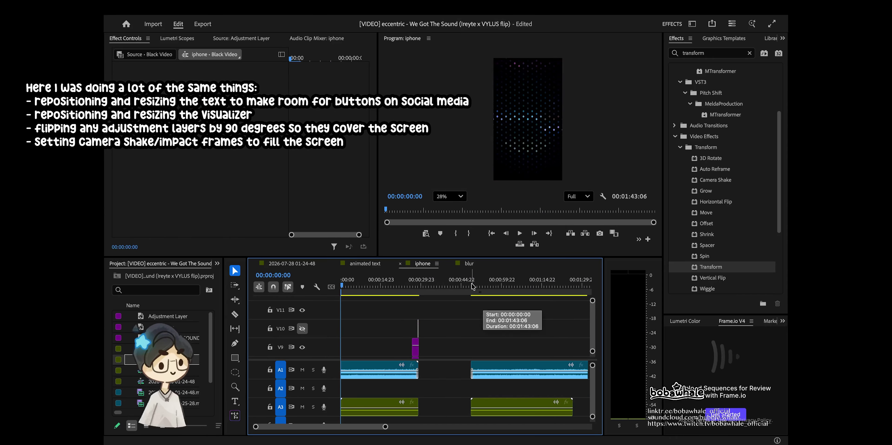
pyautogui.moveTo(448, 257); pyautogui.dragTo(448, 240)
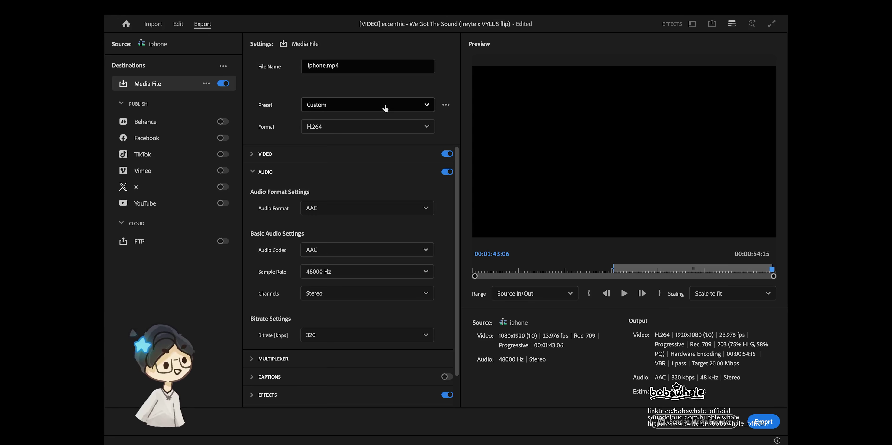
# - Match the video export settings of iphone.mp4 to the 1080 x 1920 source sequence and export it as H.264
pyautogui.click(326, 171)
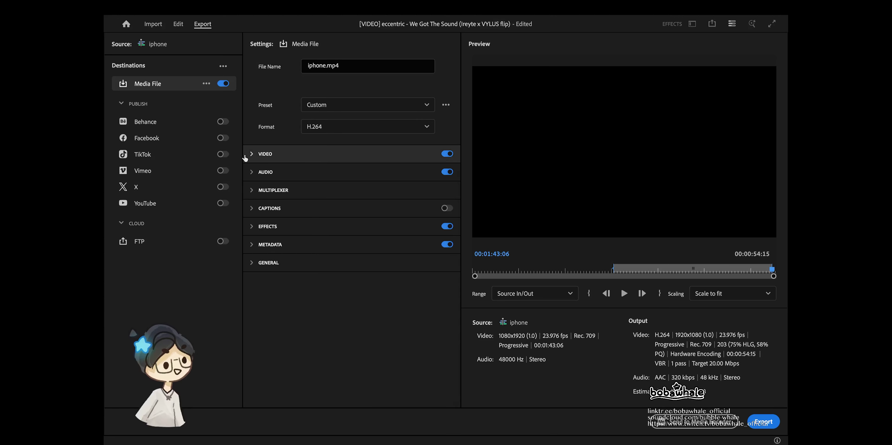
pyautogui.click(252, 155)
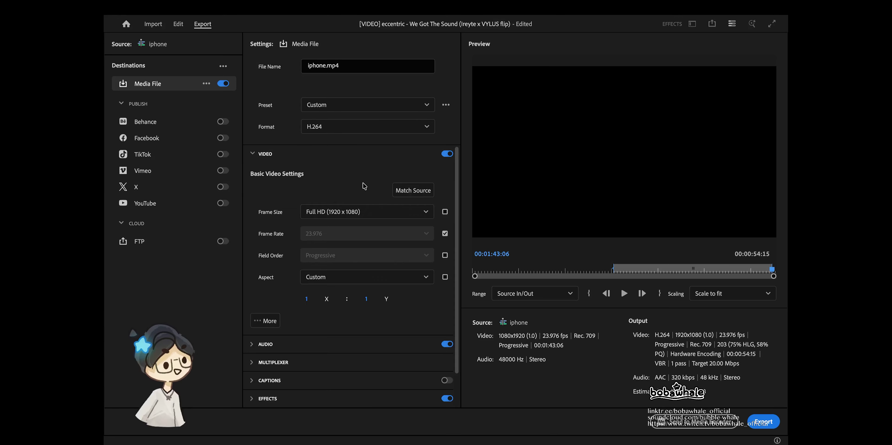
pyautogui.click(421, 191)
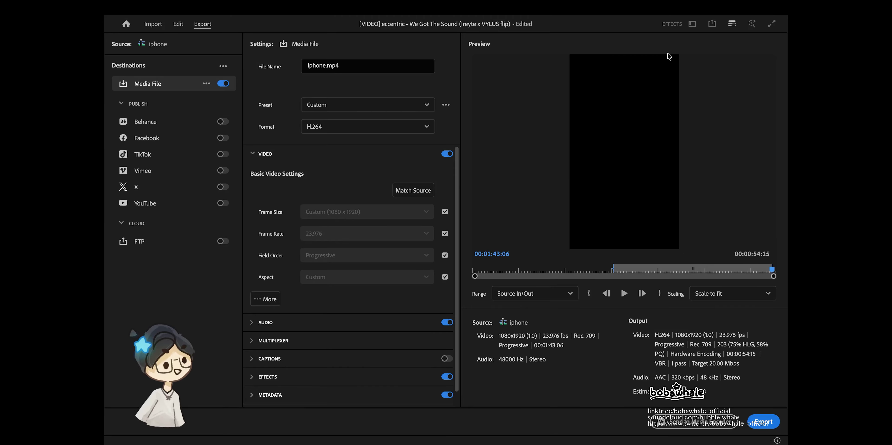
pyautogui.click(752, 420)
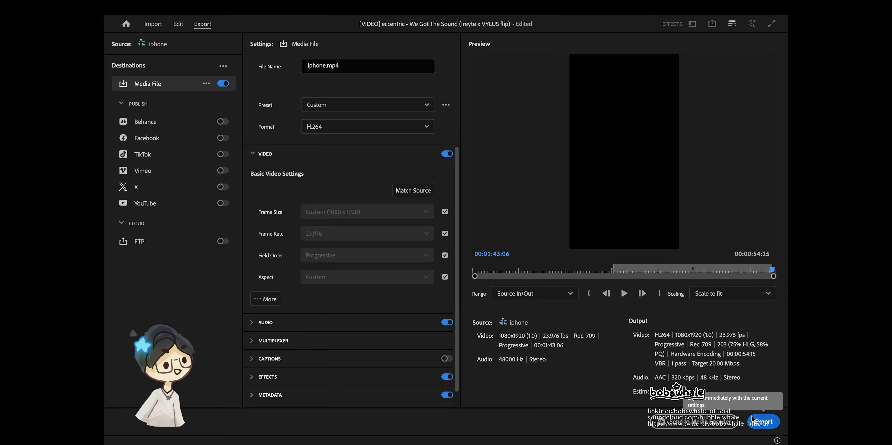